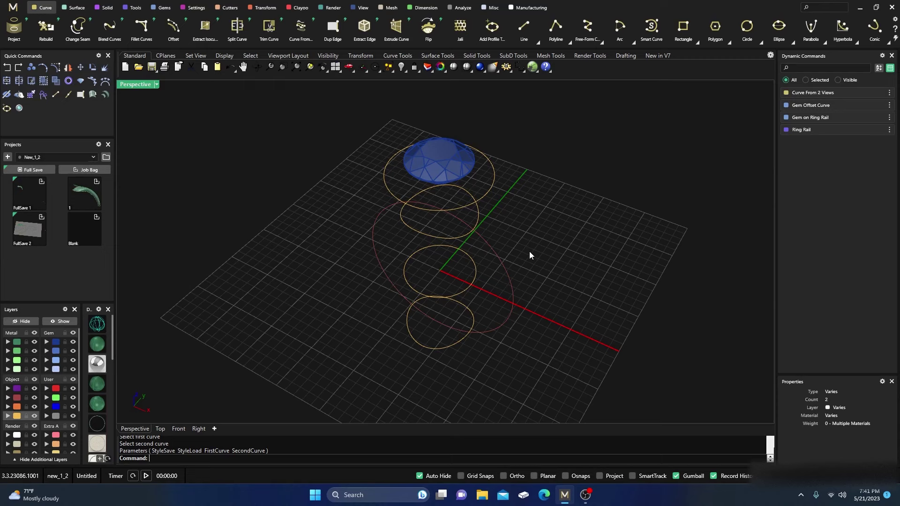
Examine the round gem, the yellow curves beneath it and the ring rail from several angles and distances.
scroll(339, 206, "down", 5)
right_click_drag(339, 205, 371, 211)
scroll(371, 214, "up", 2)
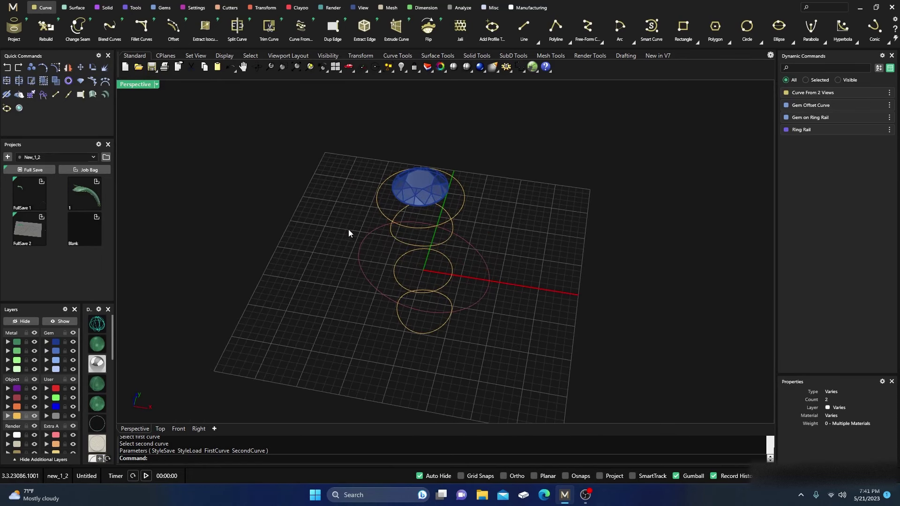
scroll(349, 232, "up", 3)
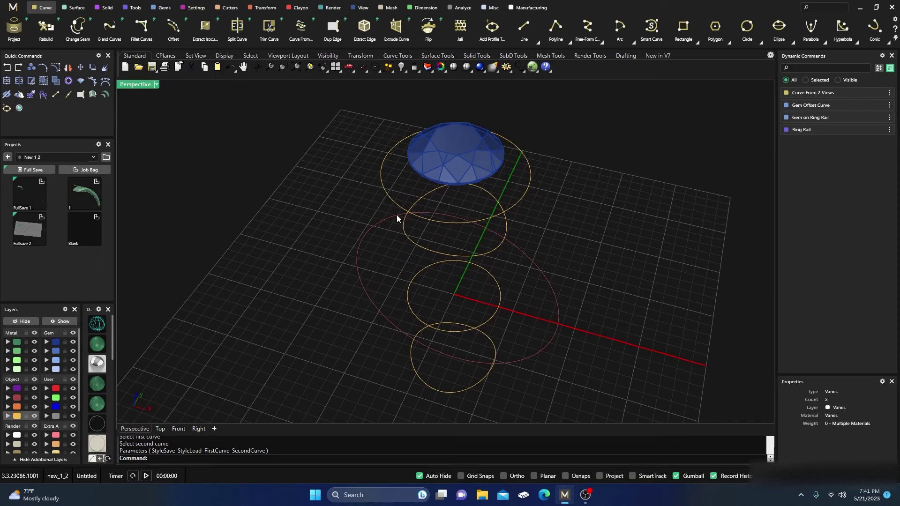
scroll(340, 295, "down", 3)
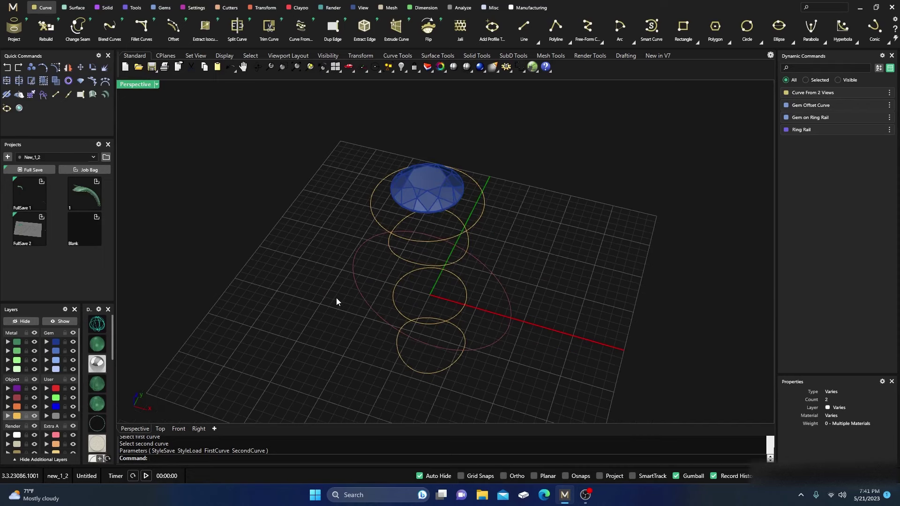
mouse_move(336, 297)
right_mouse_down()
mouse_move(337, 283)
mouse_move(359, 278)
mouse_move(363, 265)
mouse_move(353, 296)
right_mouse_up()
scroll(361, 274, "down", 3)
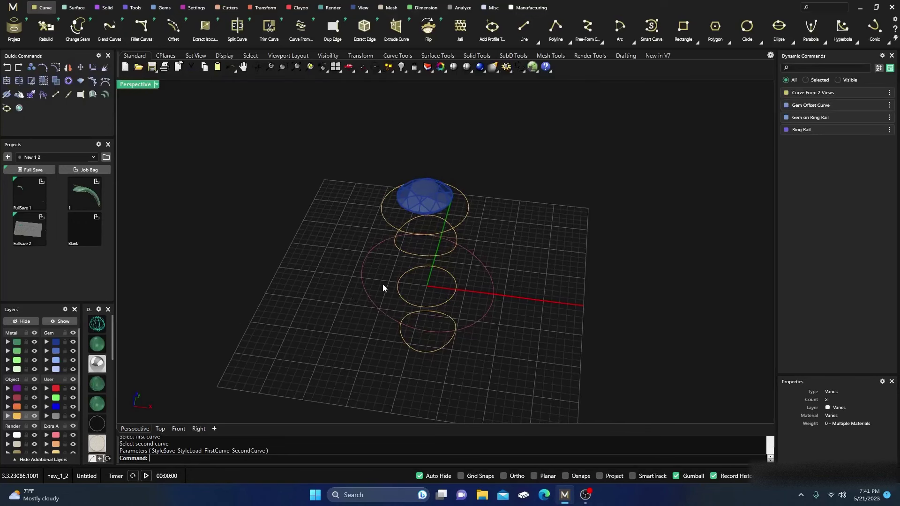
scroll(406, 229, "up", 1)
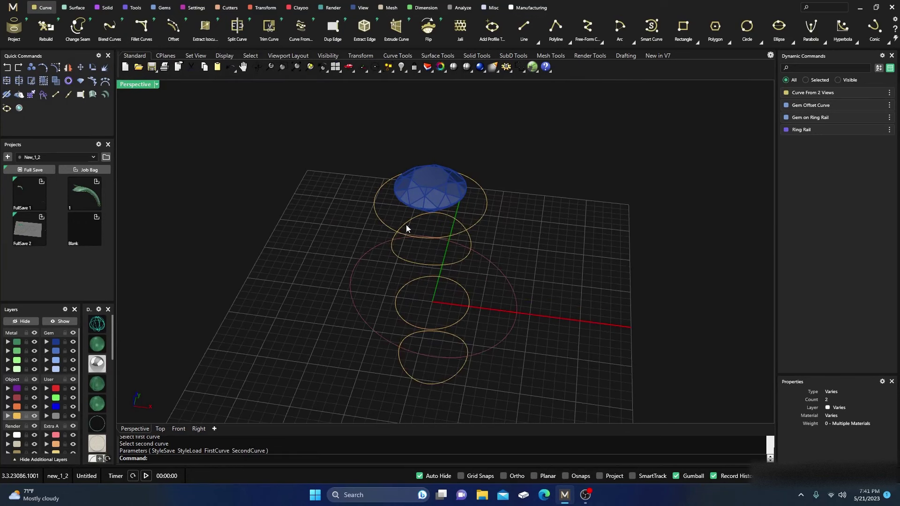
right_click_drag(355, 249, 350, 256)
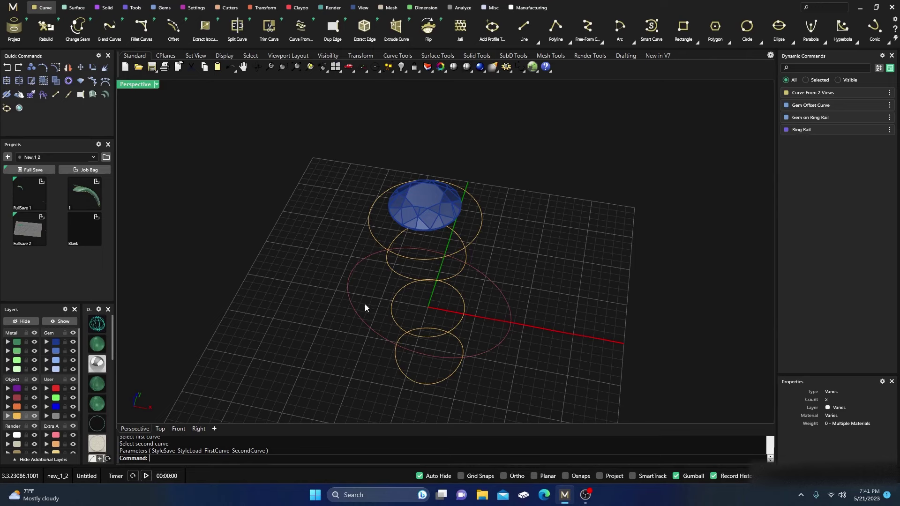
mouse_move(365, 308)
right_mouse_down()
mouse_move(370, 286)
mouse_move(363, 295)
right_mouse_up()
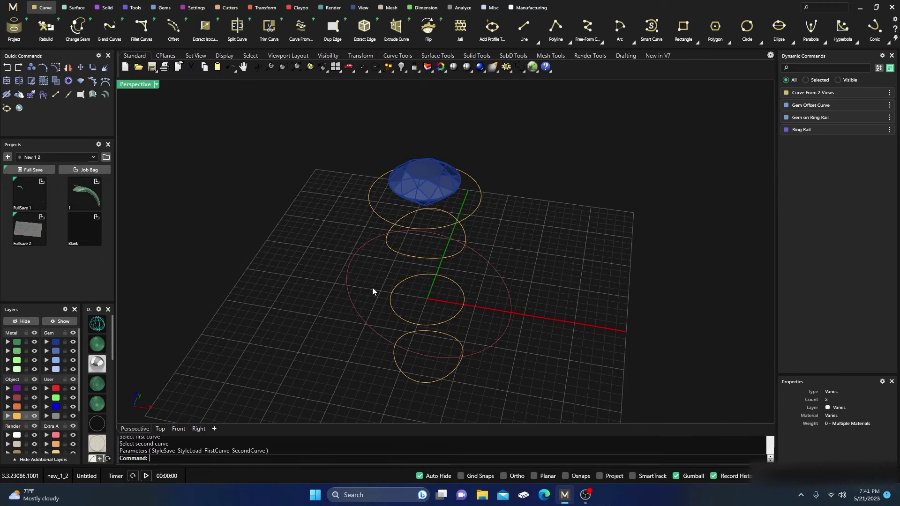
scroll(349, 192, "down", 3)
right_click_drag(348, 189, 370, 192)
scroll(370, 191, "up", 2)
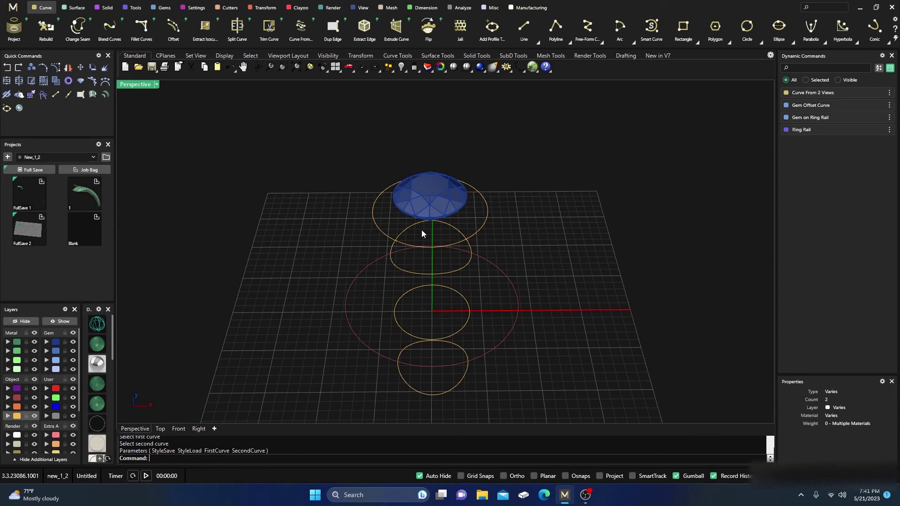
scroll(421, 229, "down", 3)
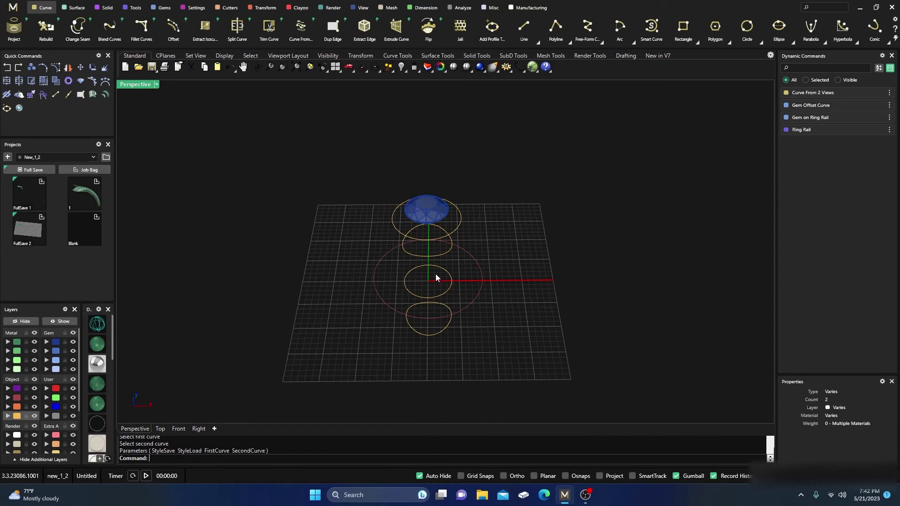
scroll(435, 274, "up", 3)
mouse_move(438, 280)
right_mouse_down()
mouse_move(432, 290)
mouse_move(423, 284)
right_mouse_up()
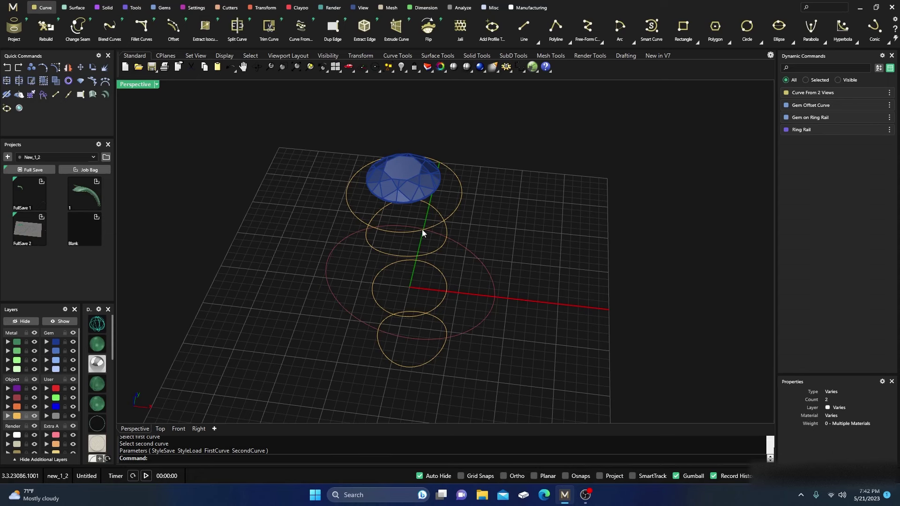
right_click_drag(402, 289, 406, 294)
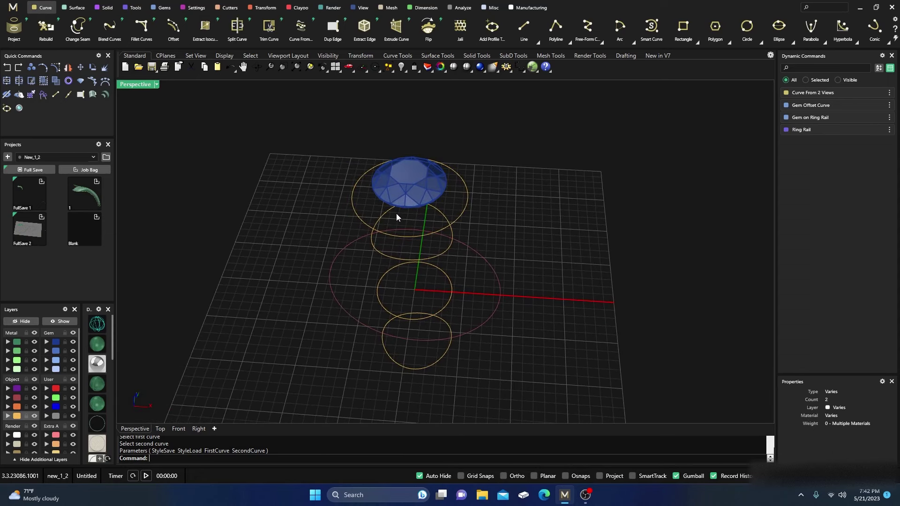
right_click_drag(388, 224, 415, 192)
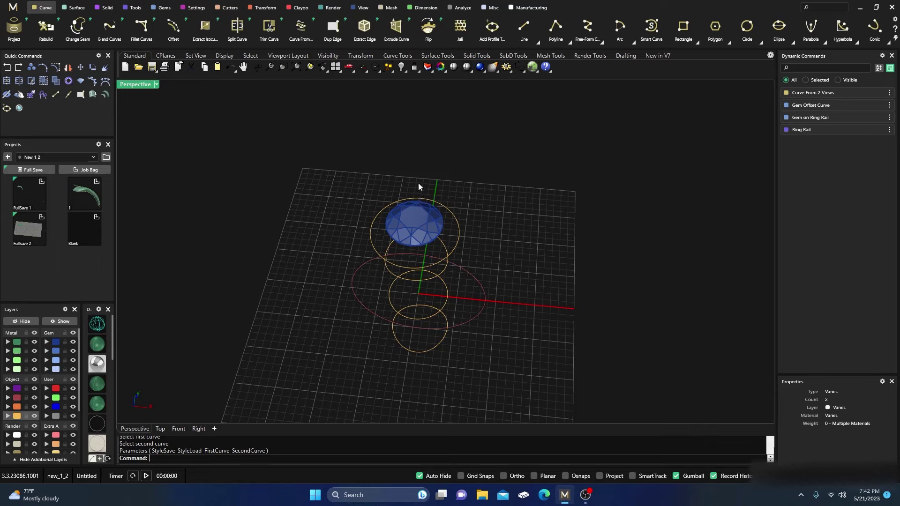
scroll(445, 186, "down", 2)
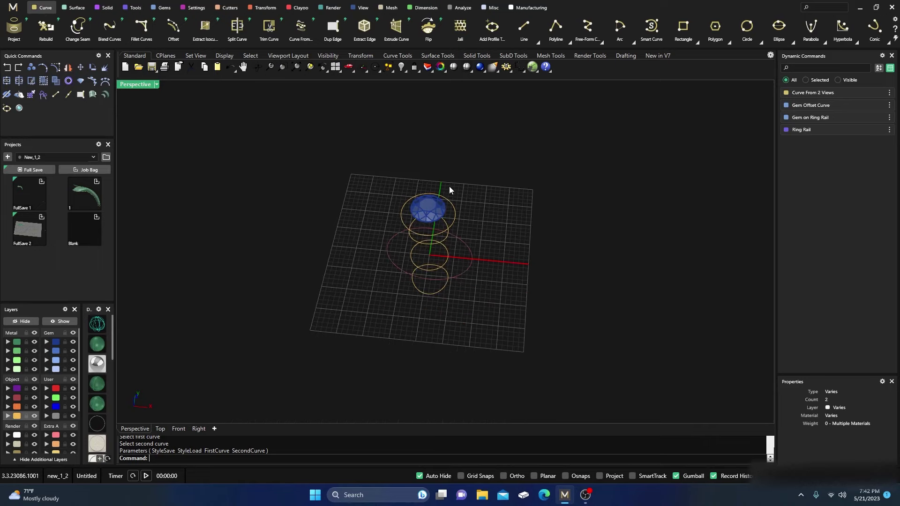
right_click_drag(449, 187, 449, 214)
scroll(444, 205, "up", 4)
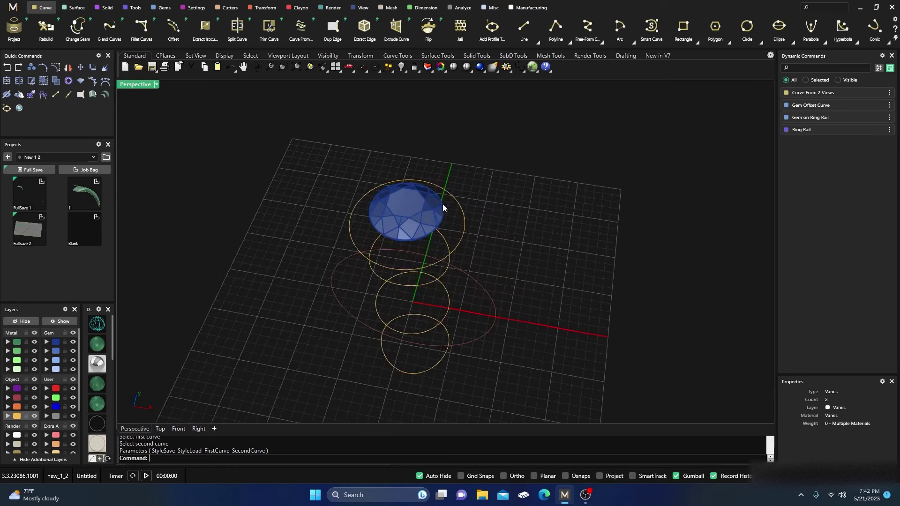
mouse_move(442, 273)
right_mouse_down()
mouse_move(437, 257)
mouse_move(457, 278)
right_mouse_up()
scroll(412, 149, "down", 3)
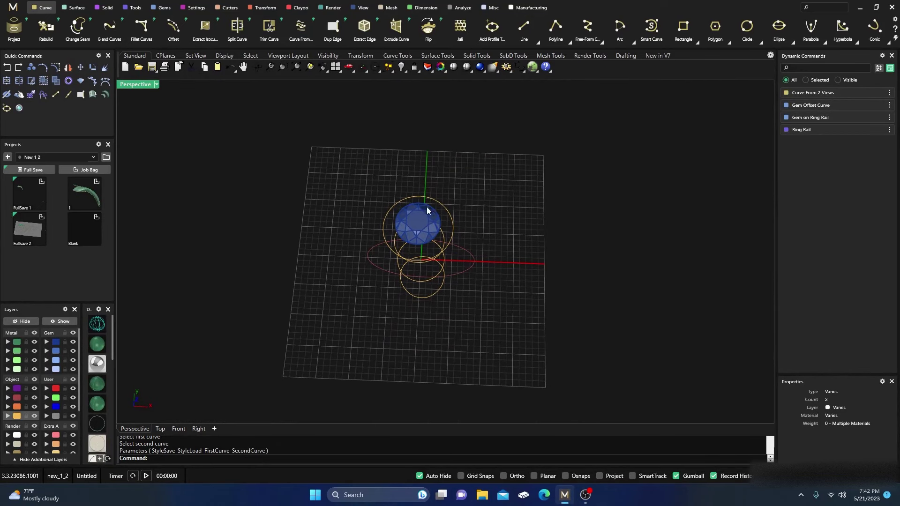
scroll(425, 220, "up", 2)
mouse_move(431, 324)
right_mouse_down()
mouse_move(430, 299)
mouse_move(436, 314)
mouse_move(426, 313)
right_mouse_up()
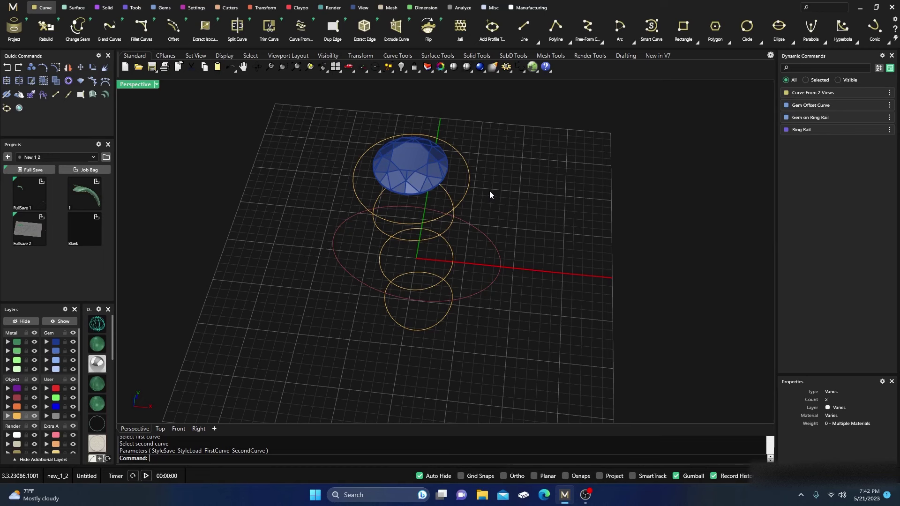
right_click_drag(489, 191, 500, 220)
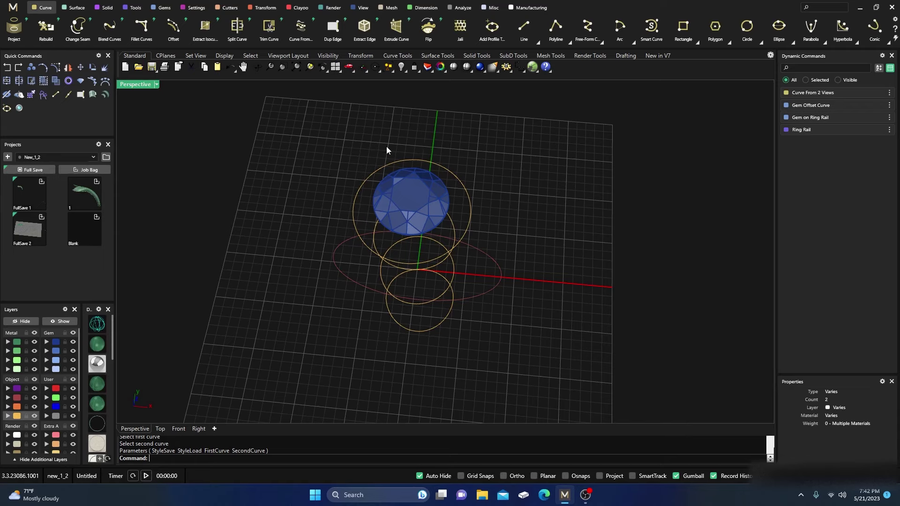
scroll(354, 144, "down", 2)
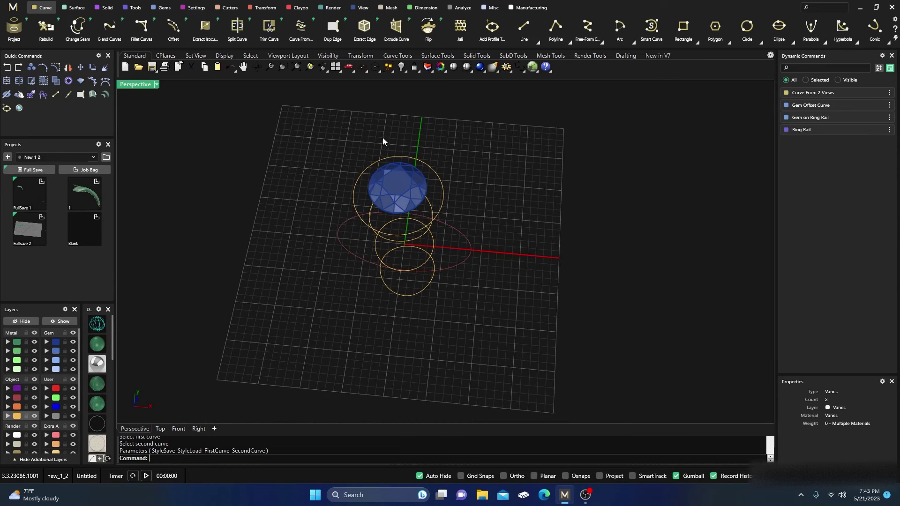
scroll(387, 140, "up", 2)
scroll(395, 170, "up", 2)
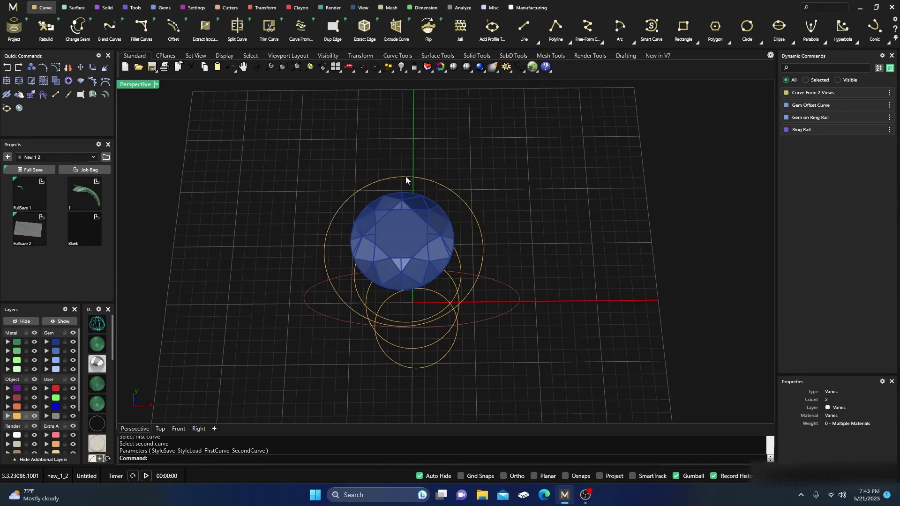
Inspect the Gem Offset Curve settings of the curve surrounding the gem, leaving nothing selected.
left_click(406, 177)
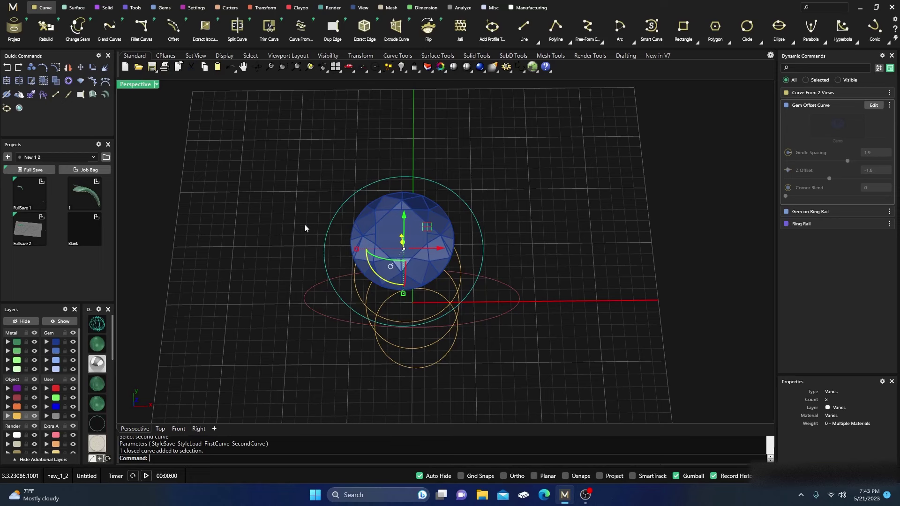
right_click_drag(304, 225, 292, 192)
scroll(304, 181, "down", 2)
left_click(305, 181)
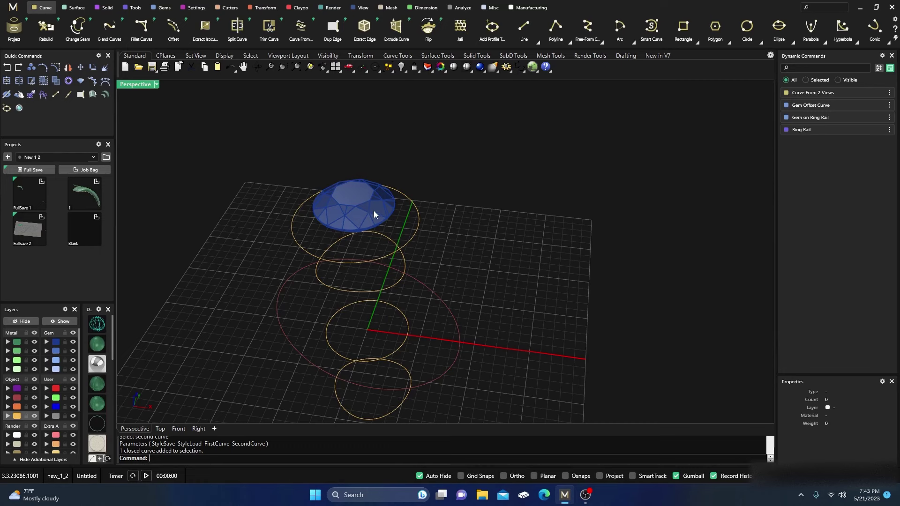
right_click_drag(372, 209, 404, 230)
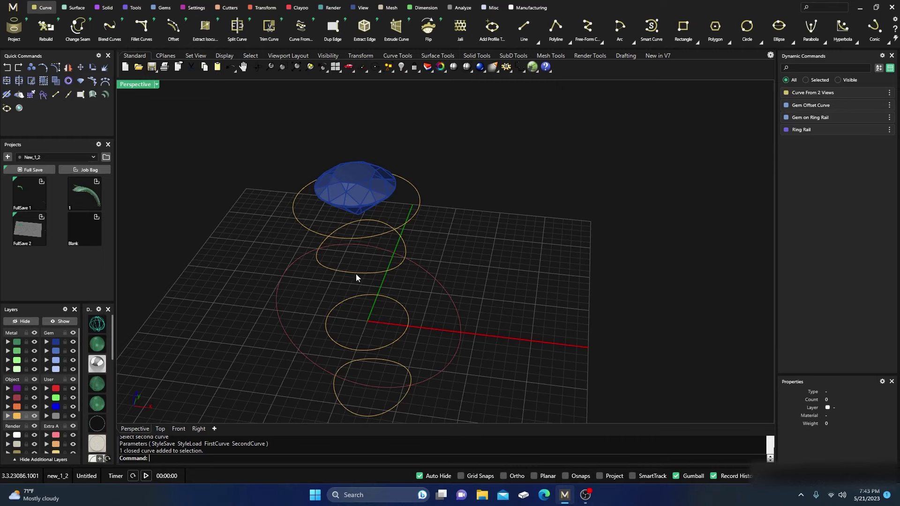
scroll(368, 298, "down", 3)
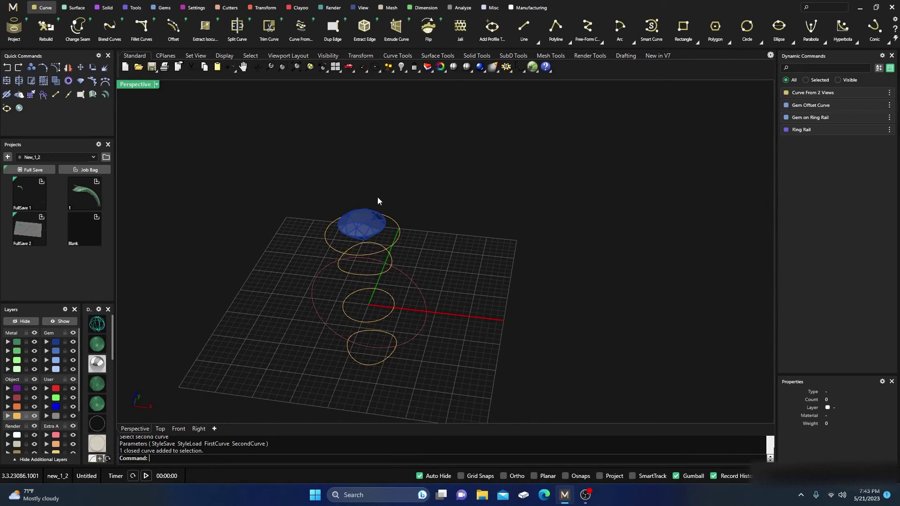
scroll(398, 191, "up", 5)
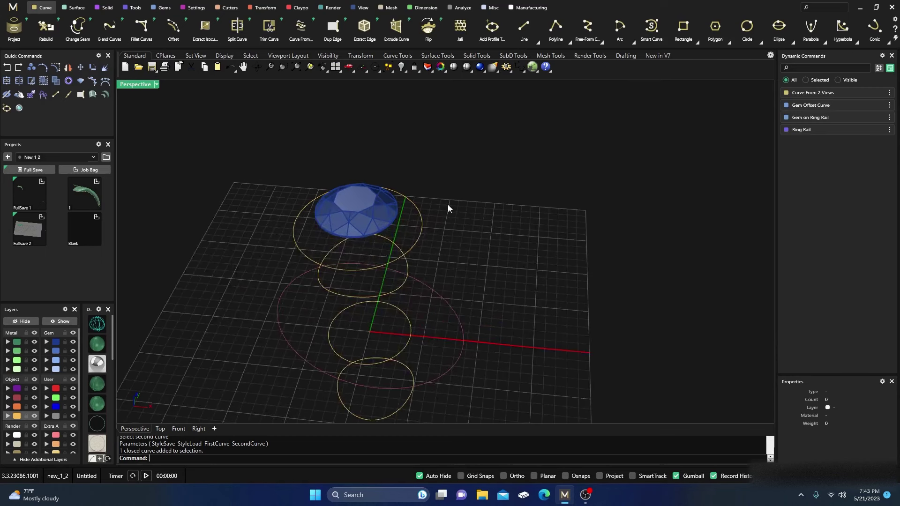
scroll(449, 202, "down", 3)
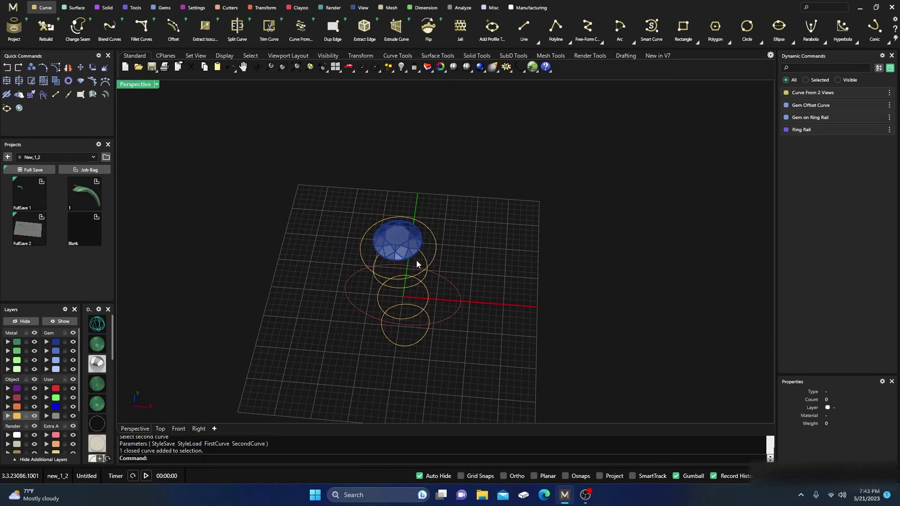
right_click_drag(417, 264, 399, 265)
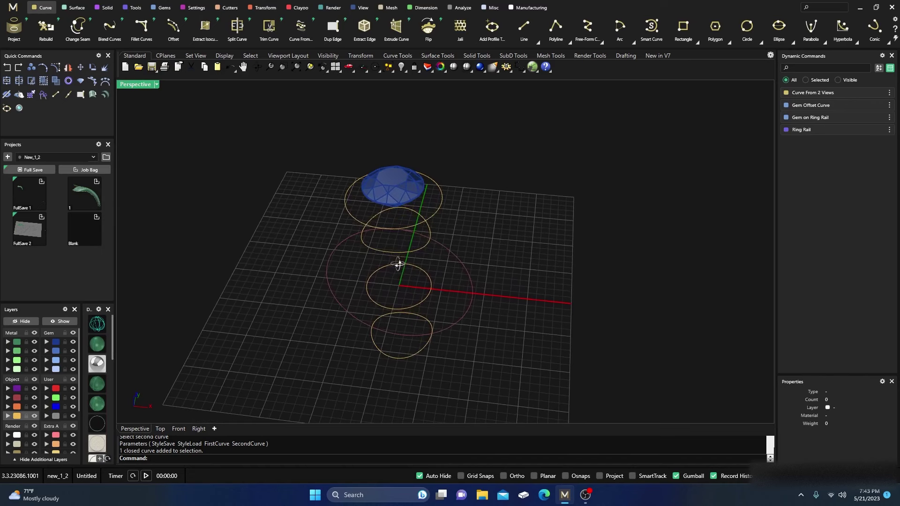
scroll(368, 216, "up", 2)
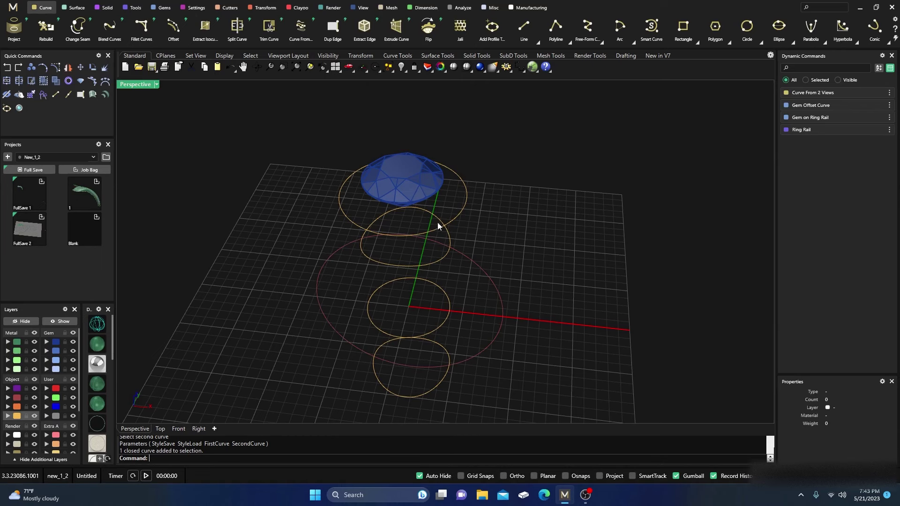
scroll(395, 205, "down", 4)
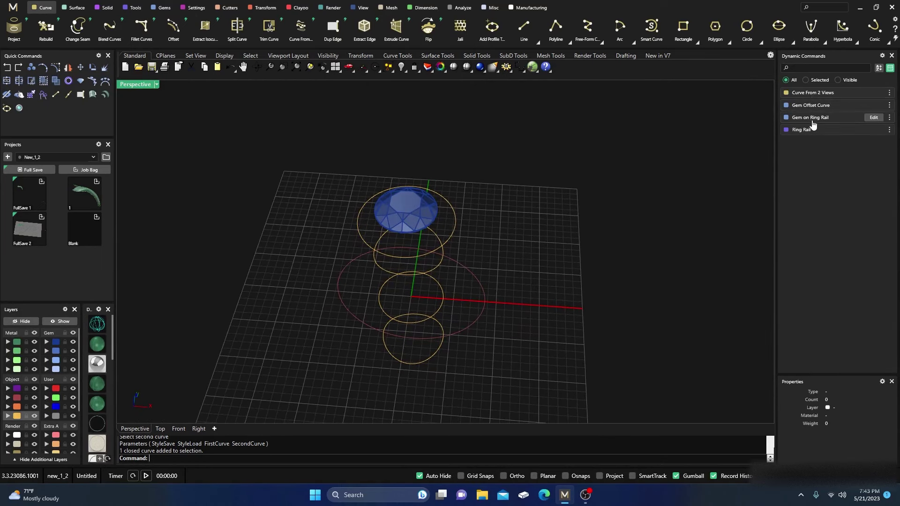
Start Gem On Curve using the offset curve around the center gem as the placement curve.
right_click_drag(478, 187, 451, 213)
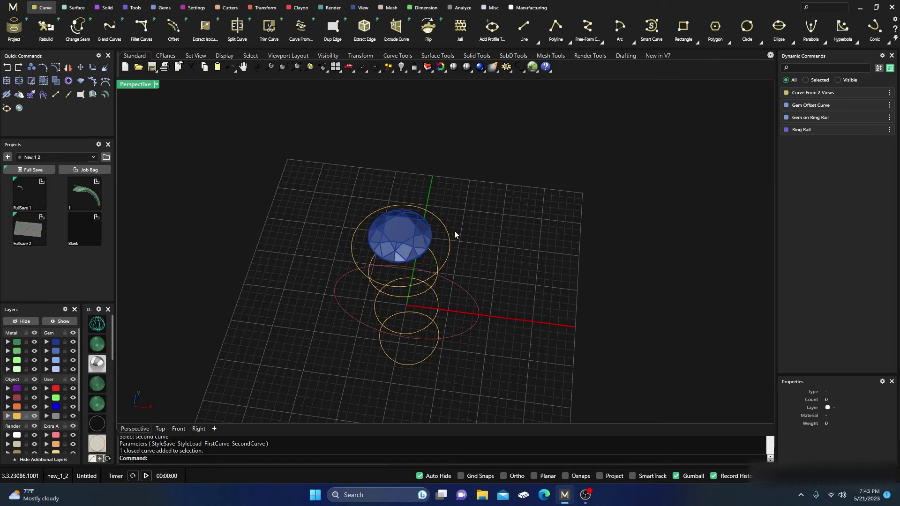
left_click(412, 205)
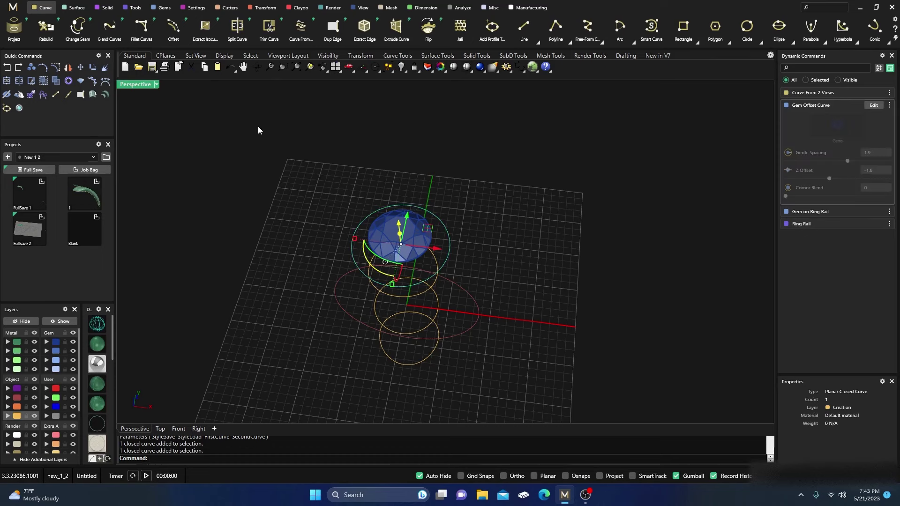
left_click(162, 8)
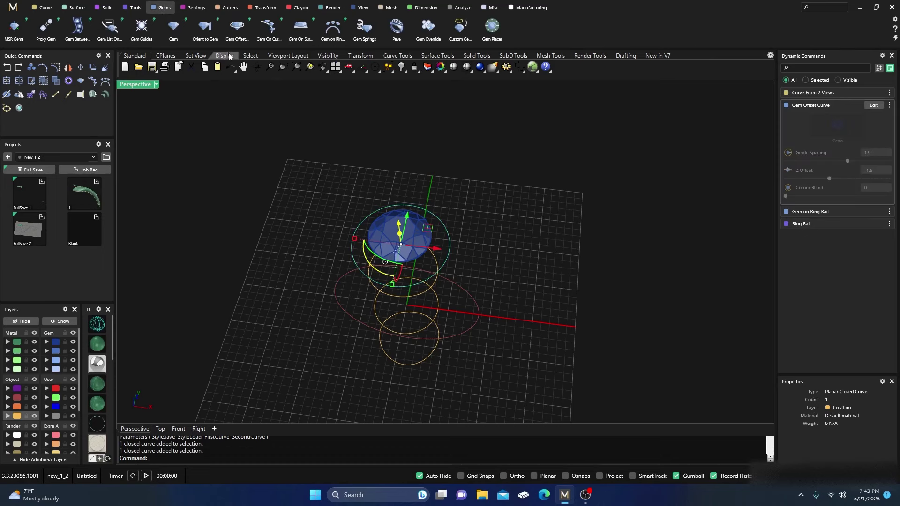
left_click(270, 32)
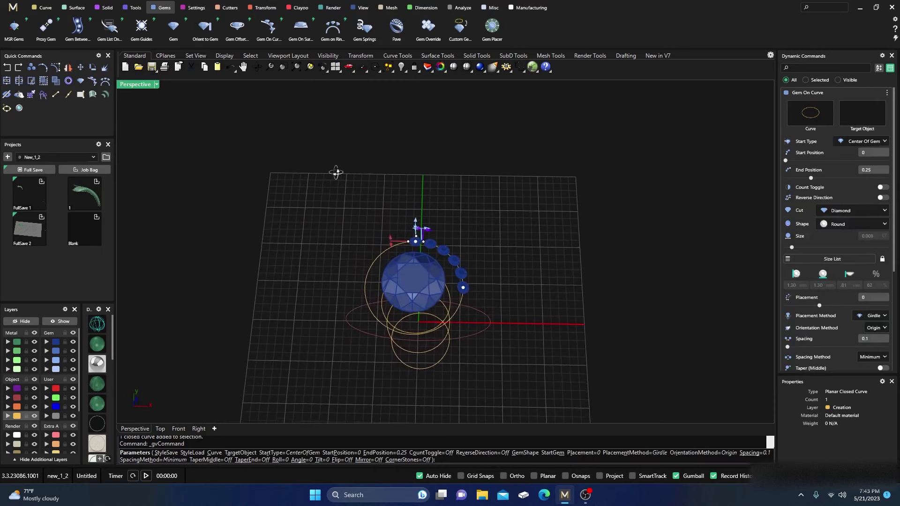
Extend the row of small gems along the offset curve to an end position of about 0.26.
scroll(378, 193, "up", 5)
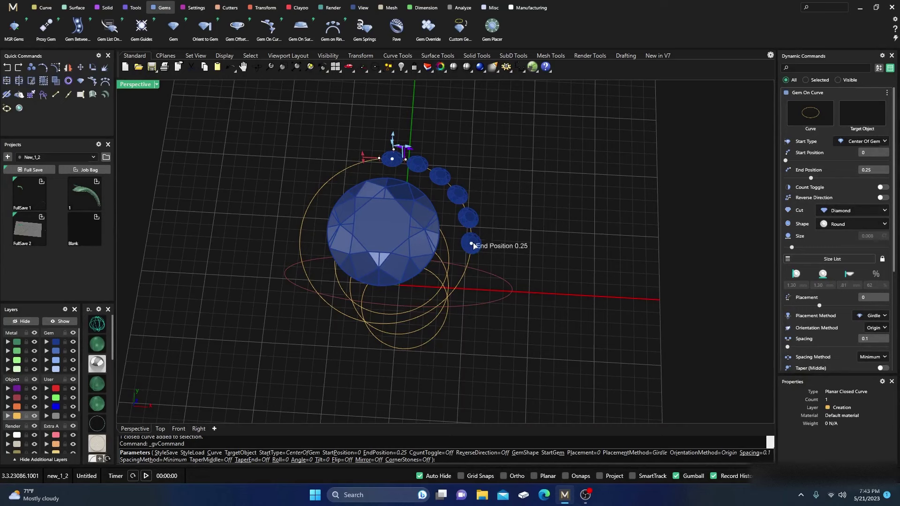
left_click_drag(472, 245, 471, 248)
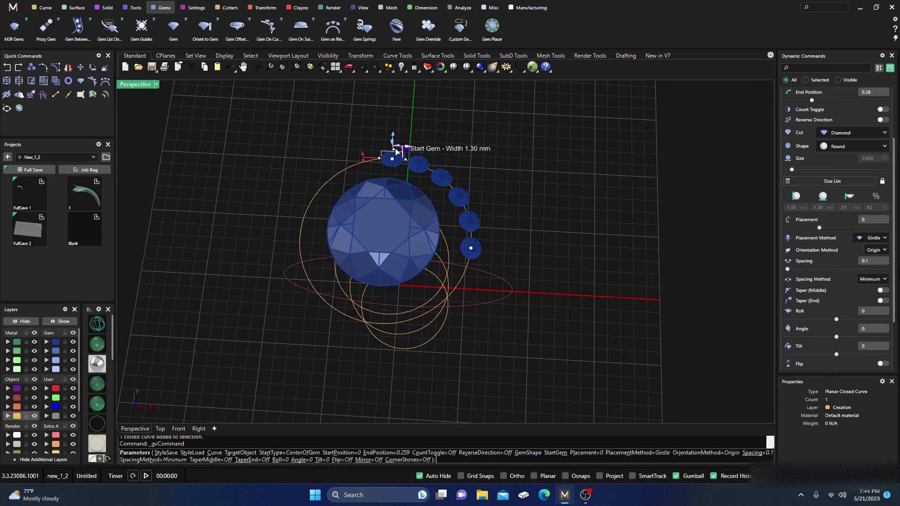
scroll(391, 152, "up", 2)
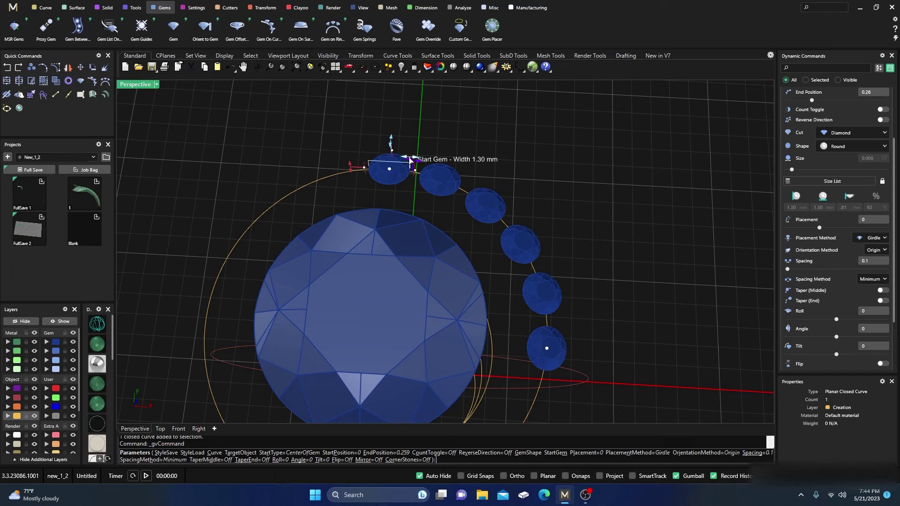
Enlarge the gems along the offset curve to 3.00 mm and extend the row to an end position of 0.75.
left_click_drag(410, 159, 437, 167)
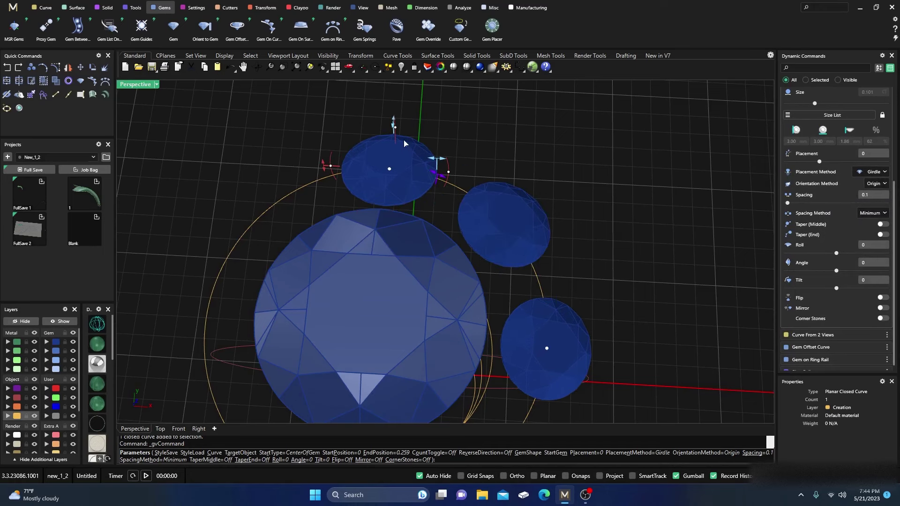
scroll(405, 143, "down", 2)
mouse_move(502, 285)
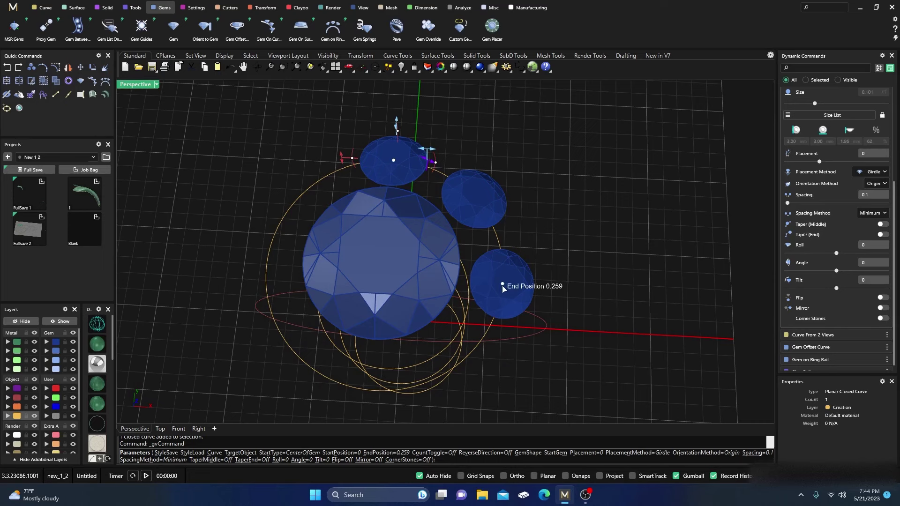
left_click_drag(503, 286, 504, 302)
left_click_drag(445, 369, 282, 263)
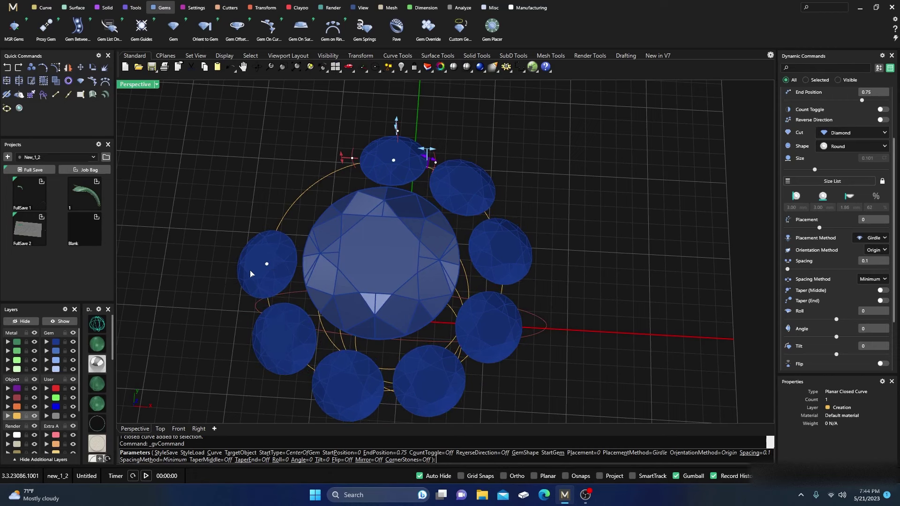
Set the spacing between the gems around the center gem to 2.8 and finish the Gem On Curve placement.
mouse_move(270, 267)
mouse_move(430, 153)
left_click_drag(431, 160, 485, 195)
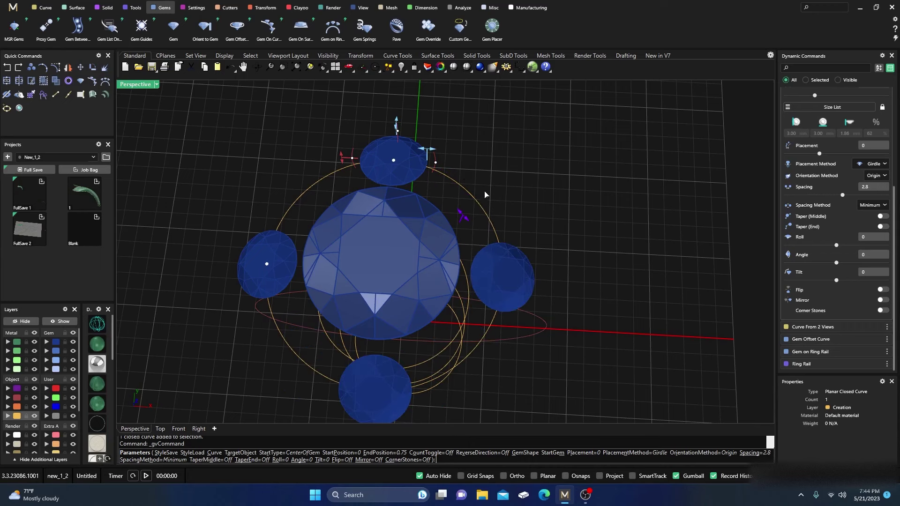
right_click_drag(589, 293, 295, 299)
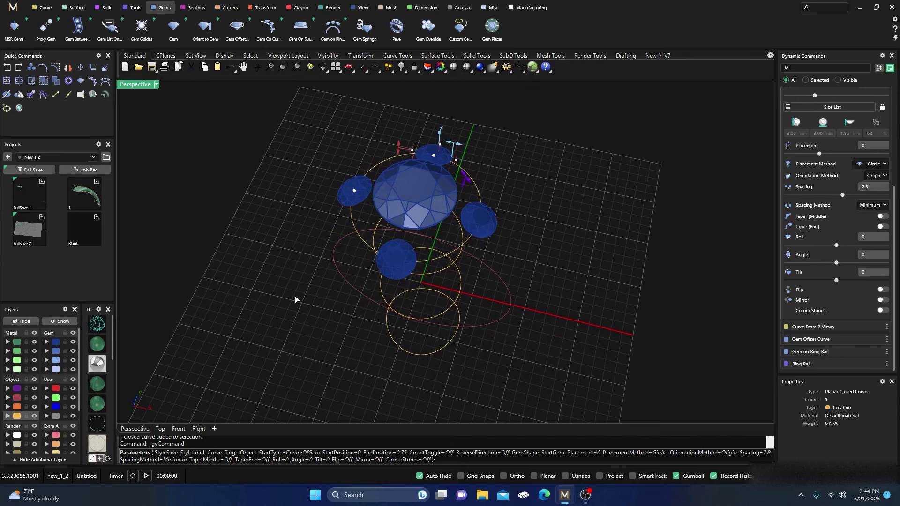
right_click(296, 299)
Start another Gem On Curve using the same offset curve around the center gem.
scroll(314, 206, "down", 4)
right_click_drag(314, 207, 424, 230)
scroll(424, 231, "up", 2)
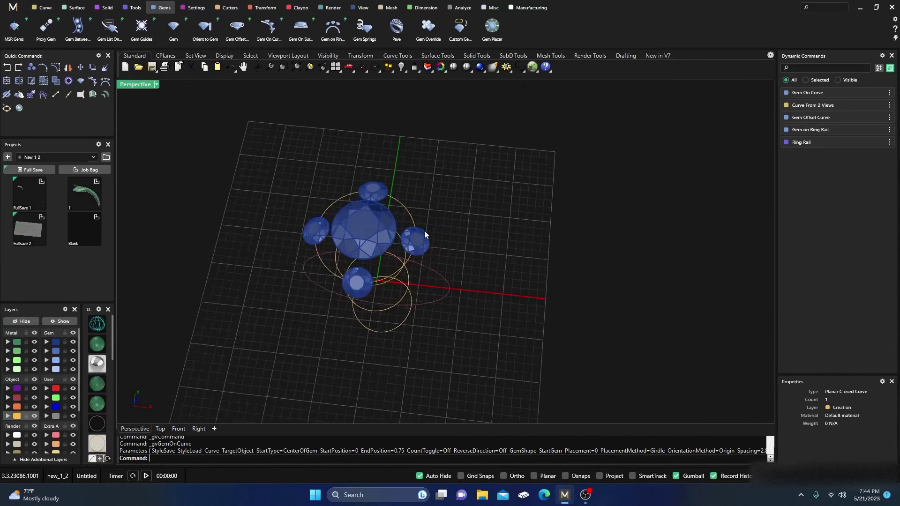
scroll(423, 231, "up", 5)
left_click(392, 191)
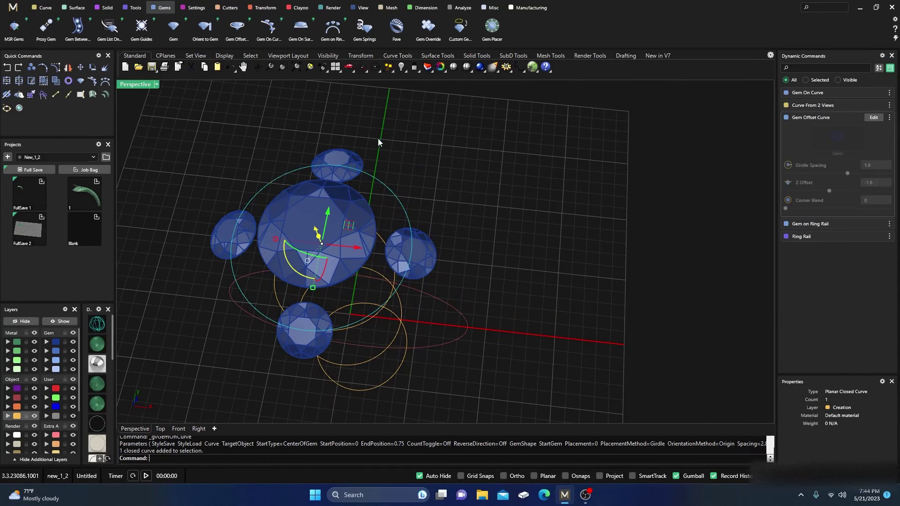
left_click(274, 33)
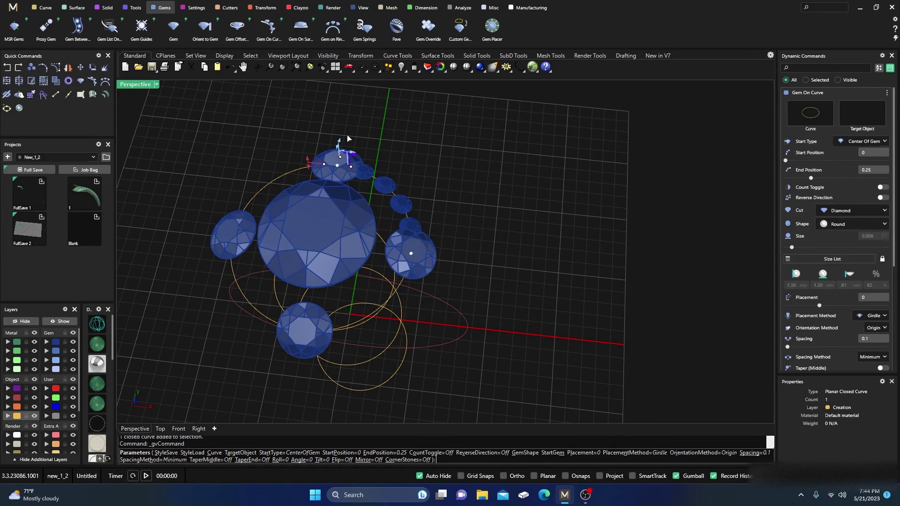
Widen the spacing between the new small gems to about 0.84 mm.
scroll(342, 153, "up", 5)
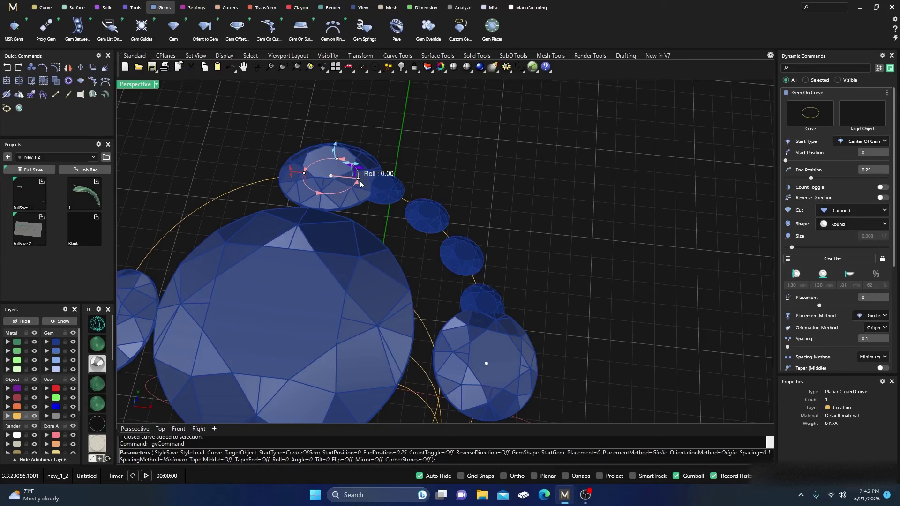
mouse_move(359, 181)
left_mouse_down()
mouse_move(381, 192)
mouse_move(359, 179)
left_mouse_up()
scroll(356, 185, "up", 3)
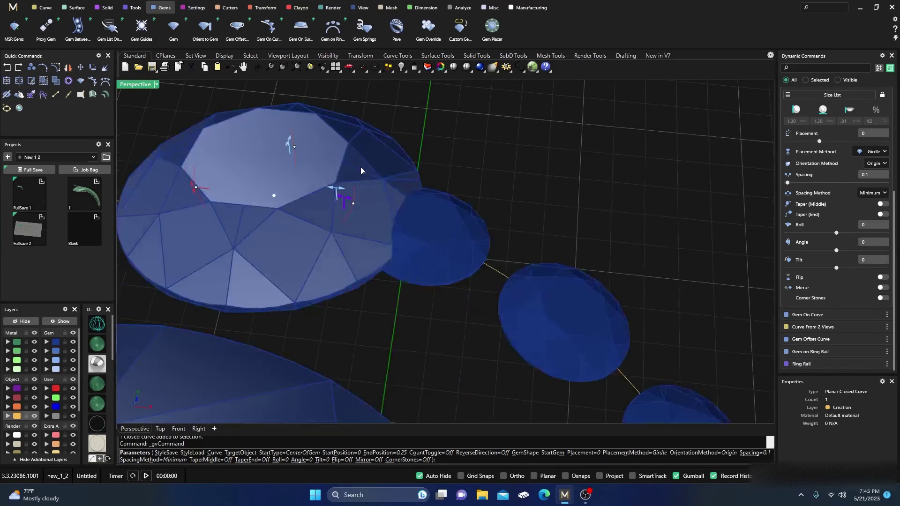
left_click_drag(347, 200, 413, 229)
scroll(392, 182, "down", 3)
right_click_drag(401, 228, 378, 229)
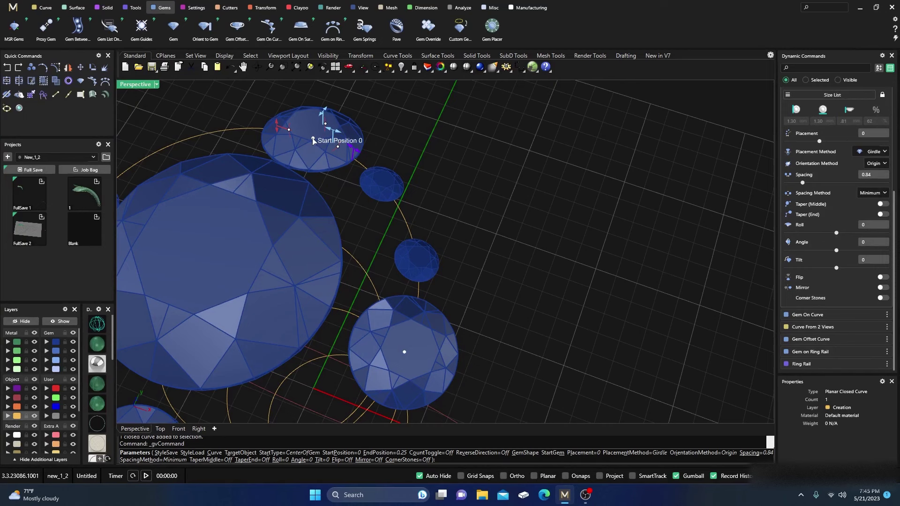
Confine the small gems between two neighbouring large gems with start position about 0.078 and end position about 0.177.
left_click_drag(313, 141, 375, 187)
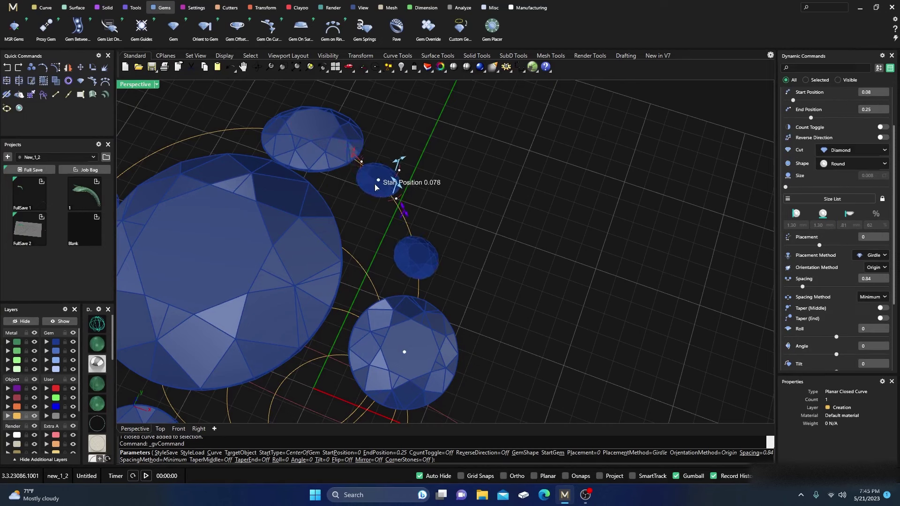
left_click_drag(406, 353, 422, 268)
right_click_drag(460, 315, 396, 332)
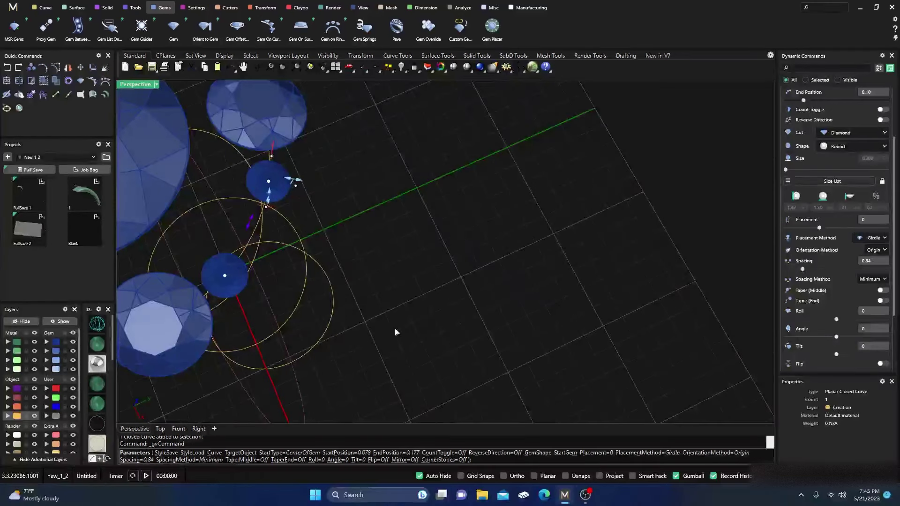
scroll(471, 300, "down", 8)
right_click_drag(485, 314, 429, 307)
scroll(368, 203, "up", 10)
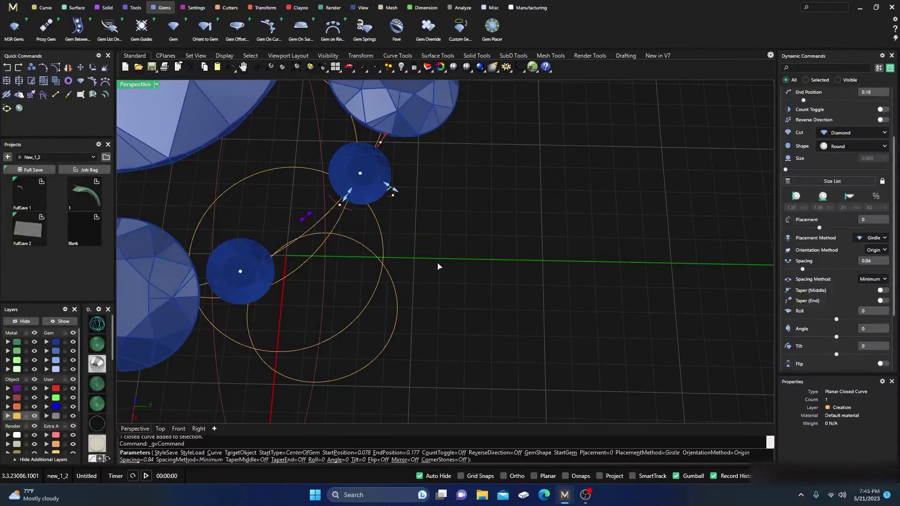
scroll(438, 267, "down", 8)
right_click_drag(454, 280, 431, 271)
scroll(367, 211, "up", 4)
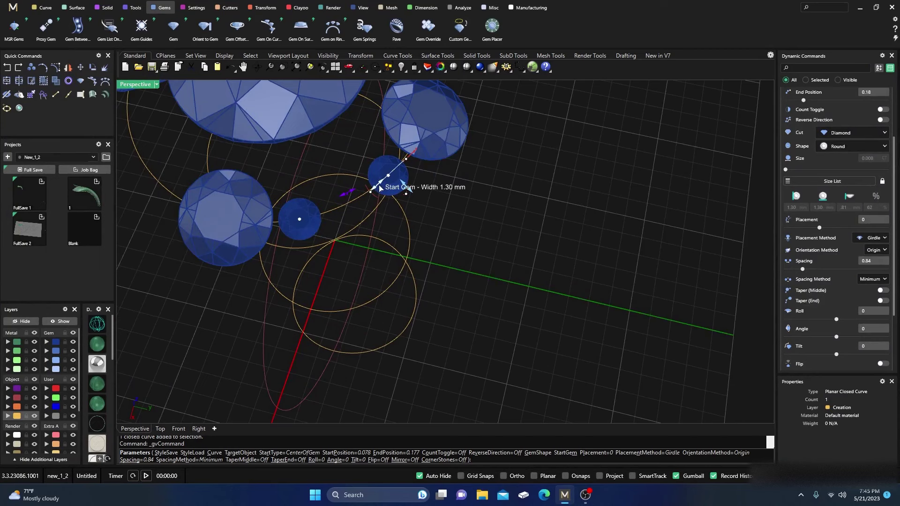
Enlarge the small gems to 2.00 mm with 0.09 mm spacing, running from start position 0.09 to end position 0.163.
left_click_drag(379, 184, 372, 196)
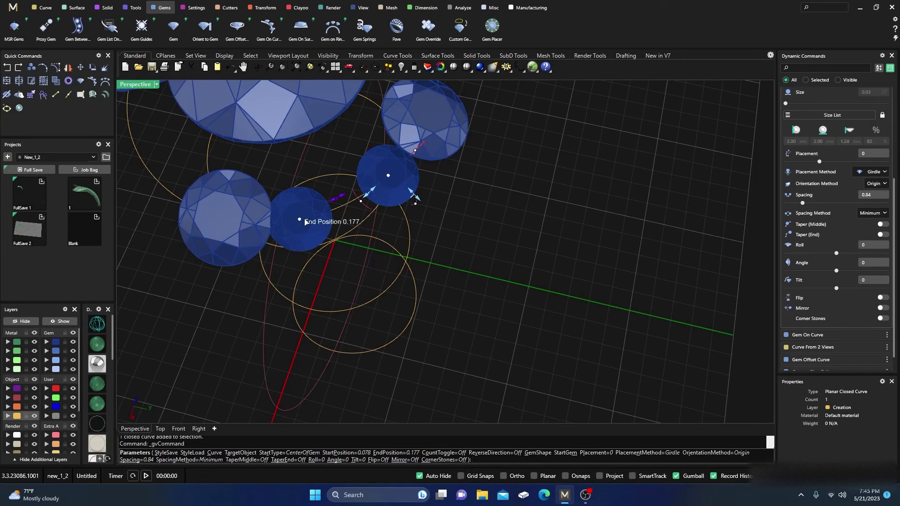
left_click_drag(303, 223, 362, 194)
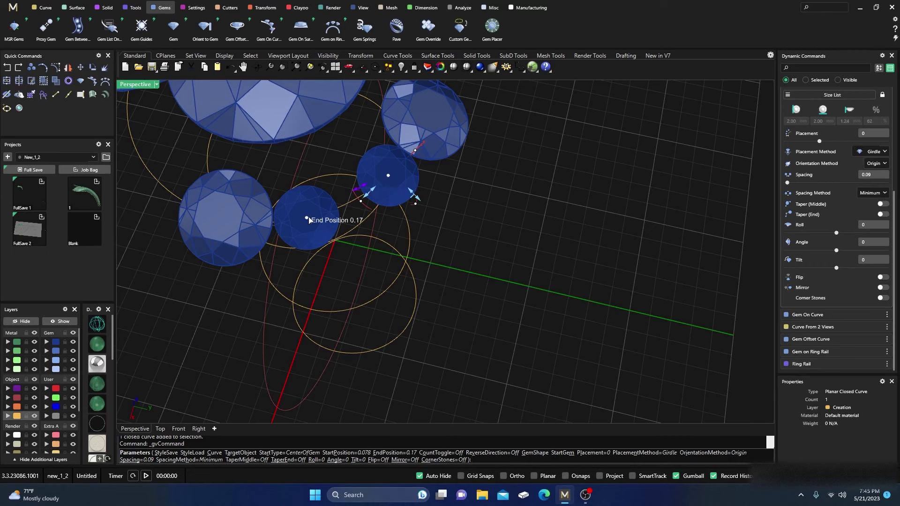
left_click_drag(309, 220, 314, 216)
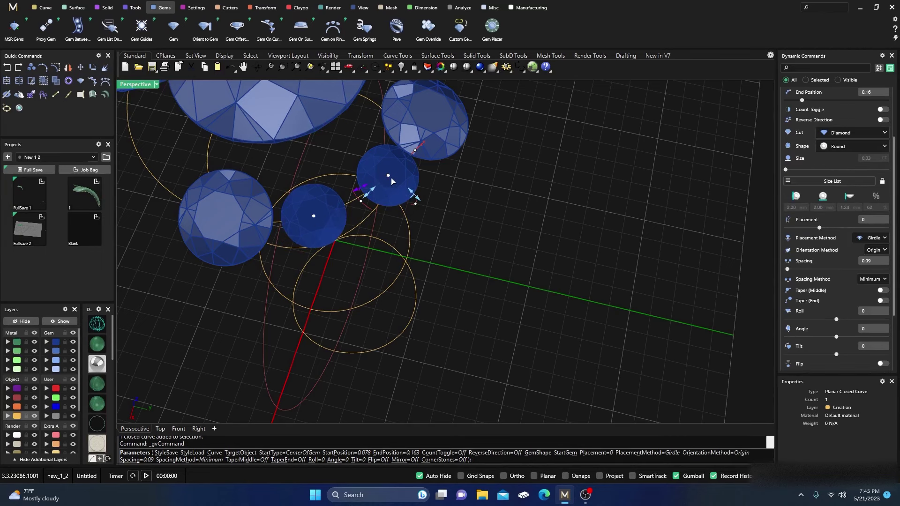
left_click_drag(389, 178, 378, 181)
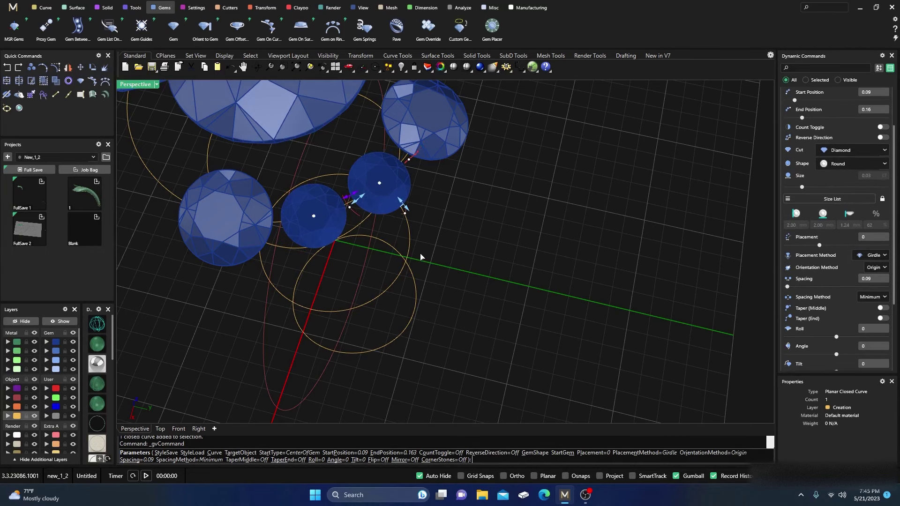
Resize the small gems to 1.40 mm with 0 spacing, running from start position 0.08 to end position 0.174.
right_click_drag(422, 257, 368, 261)
scroll(349, 209, "up", 3)
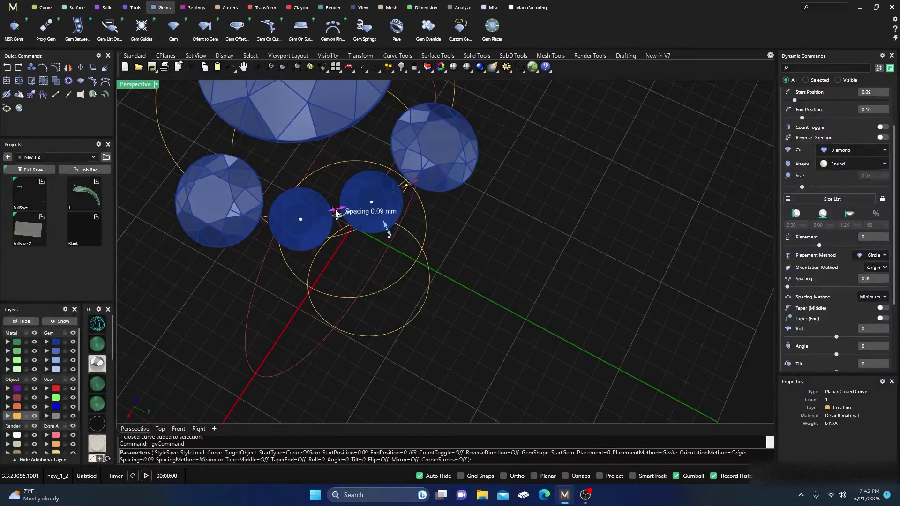
left_click_drag(339, 213, 292, 221)
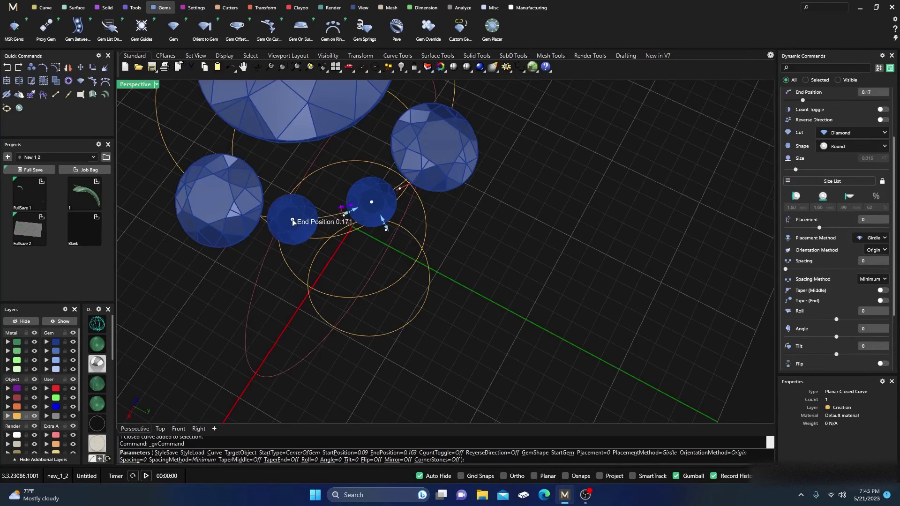
left_click_drag(374, 209, 384, 201)
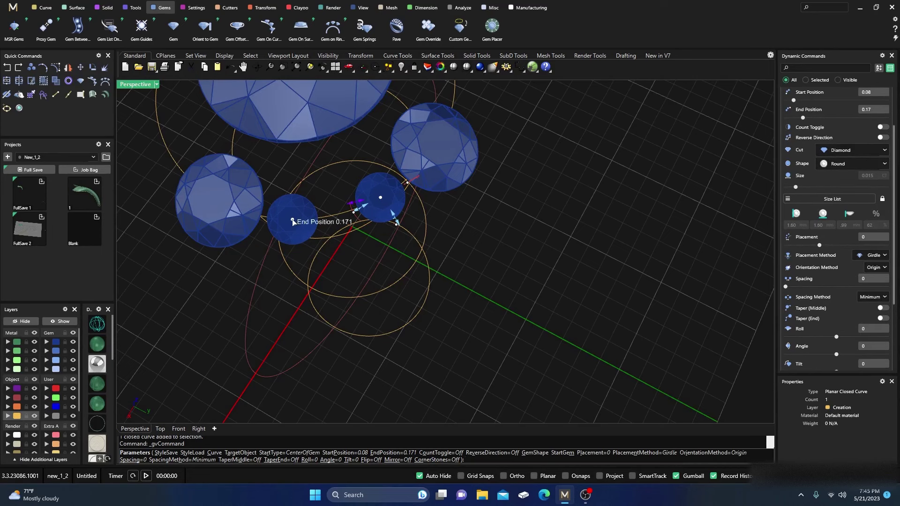
left_click_drag(293, 221, 289, 222)
left_click_drag(363, 210, 366, 208)
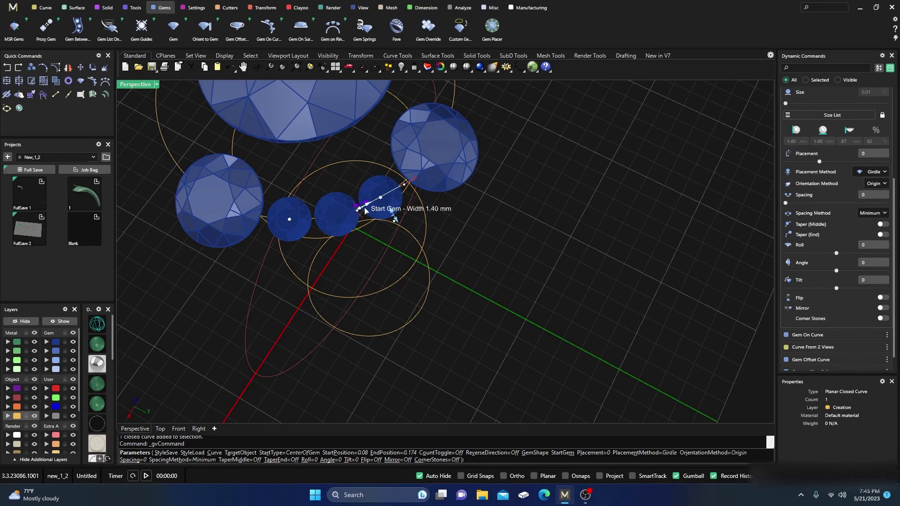
Fine-tune the small gem row to start position 0.078 and end position 0.172 between the two large gems.
scroll(430, 268, "down", 2)
scroll(436, 291, "up", 4)
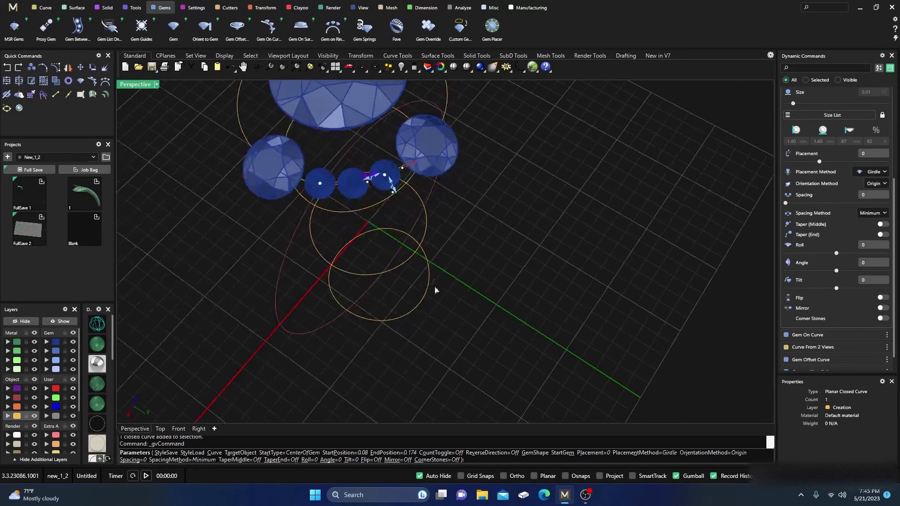
scroll(404, 228, "up", 2)
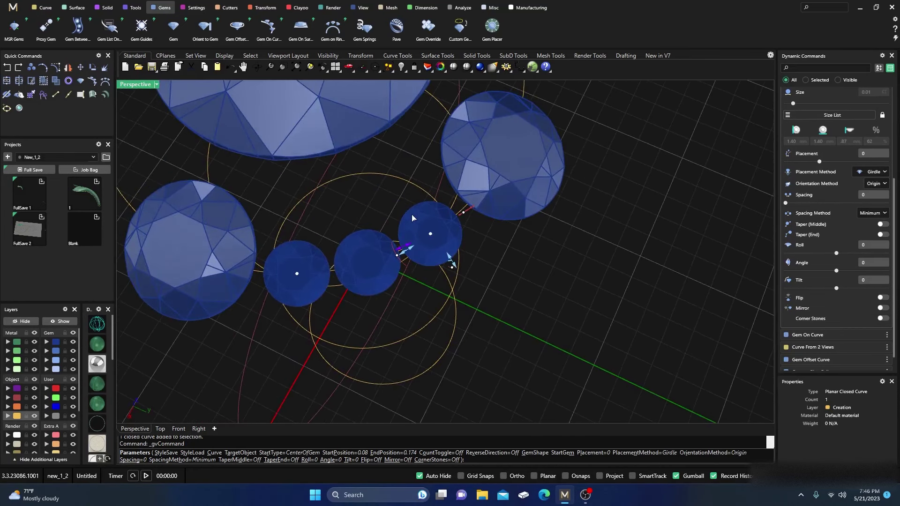
scroll(412, 215, "down", 4)
right_click_drag(417, 264, 424, 268)
right_click_drag(470, 322, 442, 312)
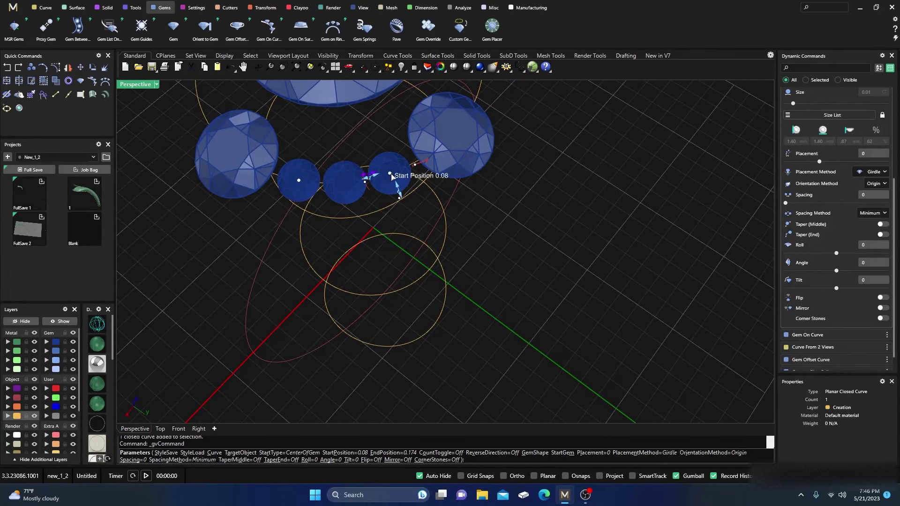
left_click_drag(392, 176, 393, 177)
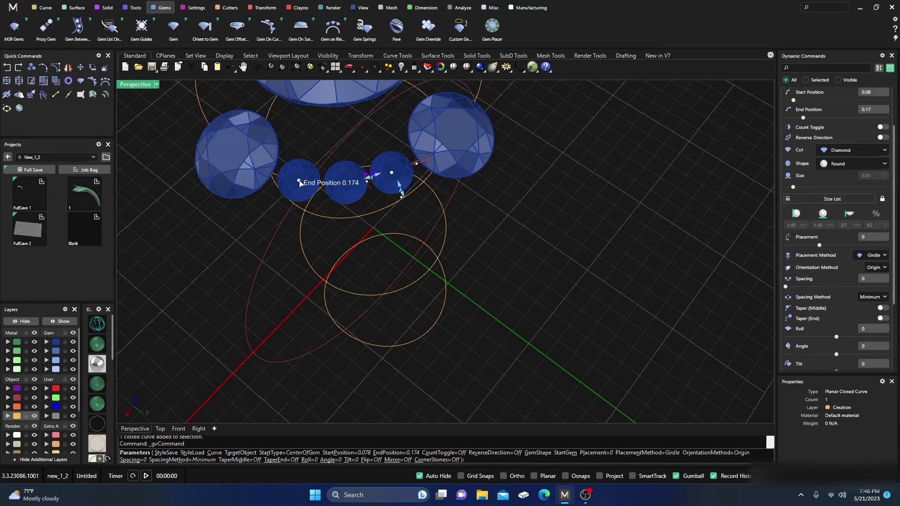
left_click_drag(299, 182, 302, 183)
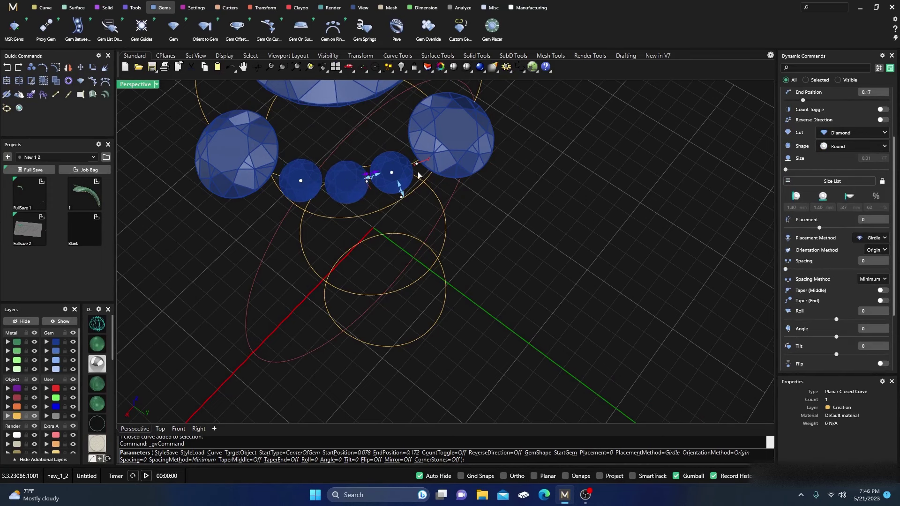
Check the small gems' fit between the large gems and finish the Gem On Curve placement.
scroll(397, 182, "down", 5)
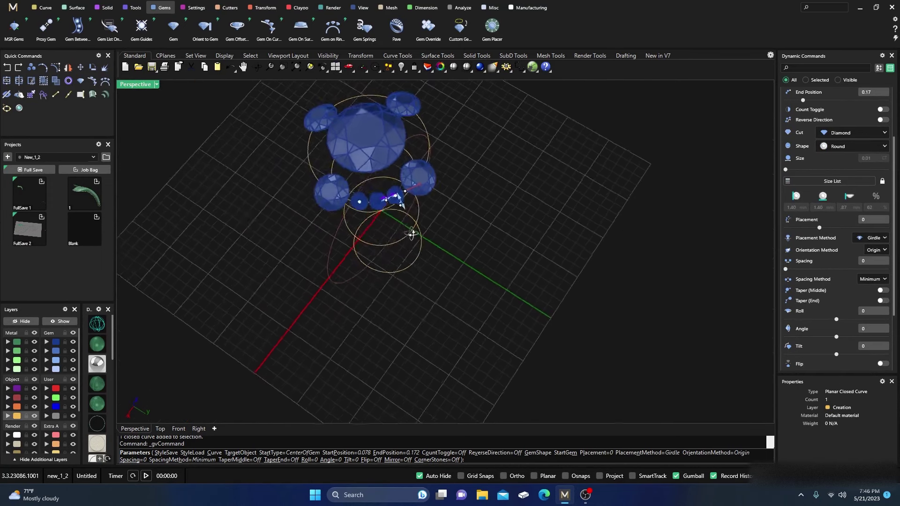
scroll(412, 228, "up", 6)
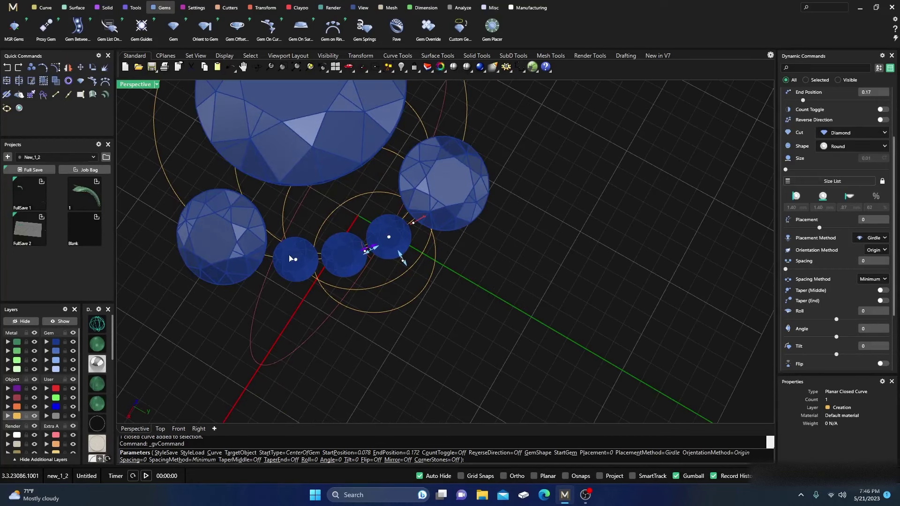
right_click_drag(452, 284, 477, 271)
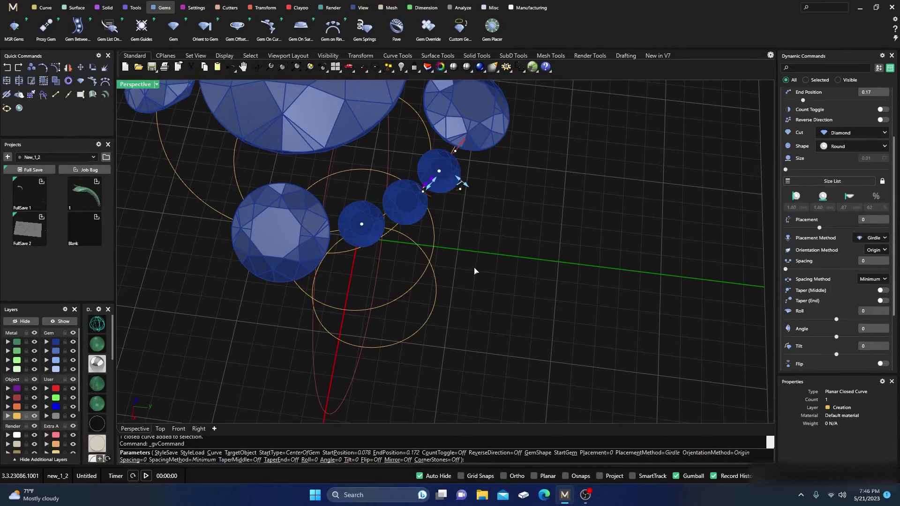
scroll(474, 271, "down", 2)
right_click(471, 302)
Edit the large gems' Gem On Curve placement and assign the curved-in-3D loop just below the center gem as the target object.
right_click_drag(471, 304, 513, 302)
scroll(508, 299, "down", 7)
scroll(511, 301, "up", 5)
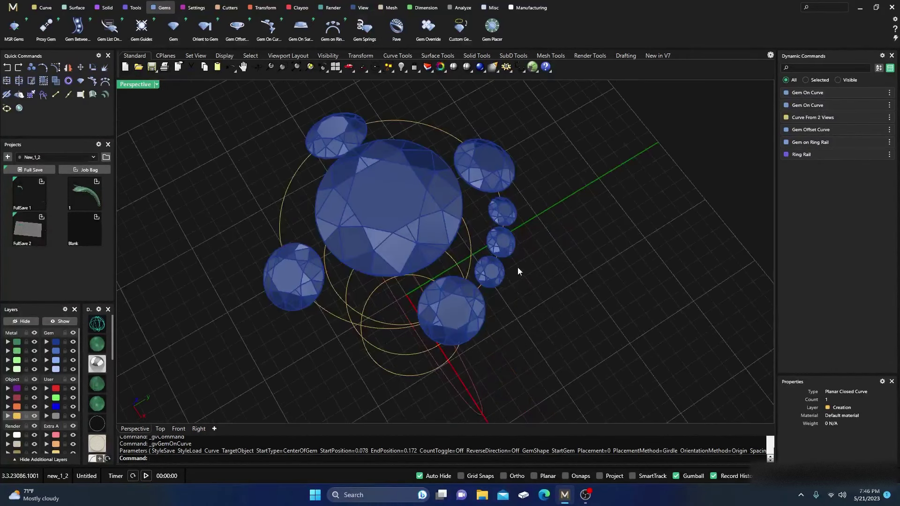
left_click(356, 138)
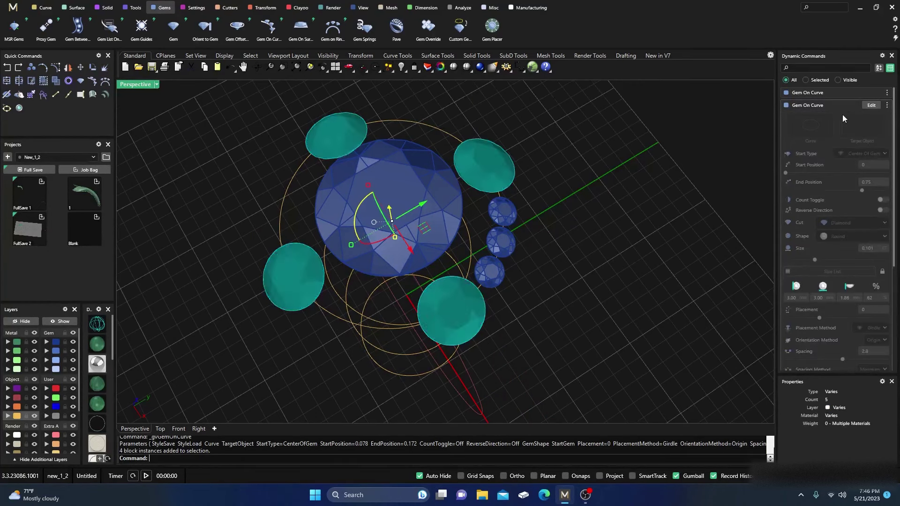
left_click(871, 105)
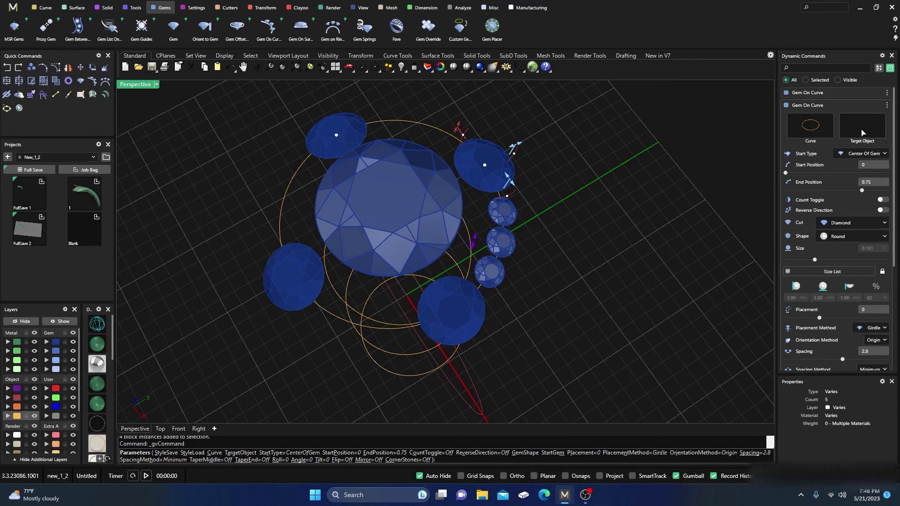
left_click(863, 133)
right_click_drag(513, 145, 474, 217)
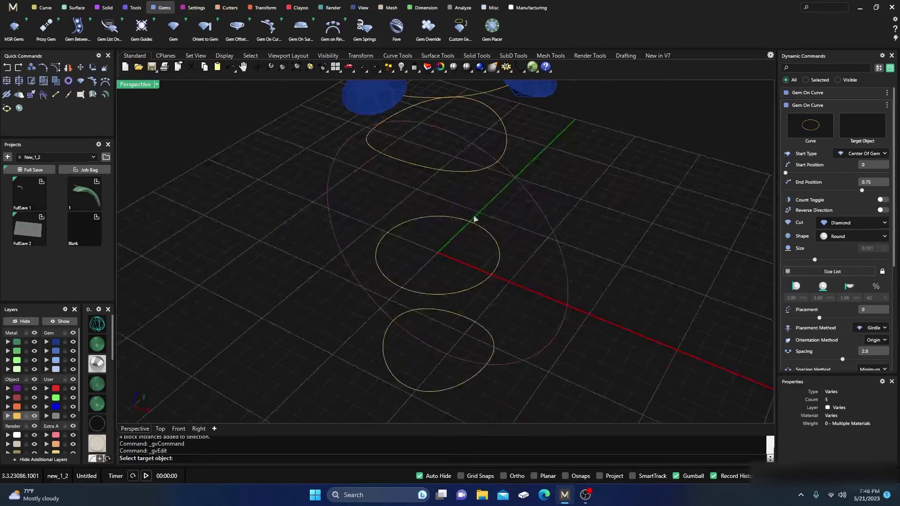
left_click(452, 175)
right_click_drag(475, 232, 471, 261)
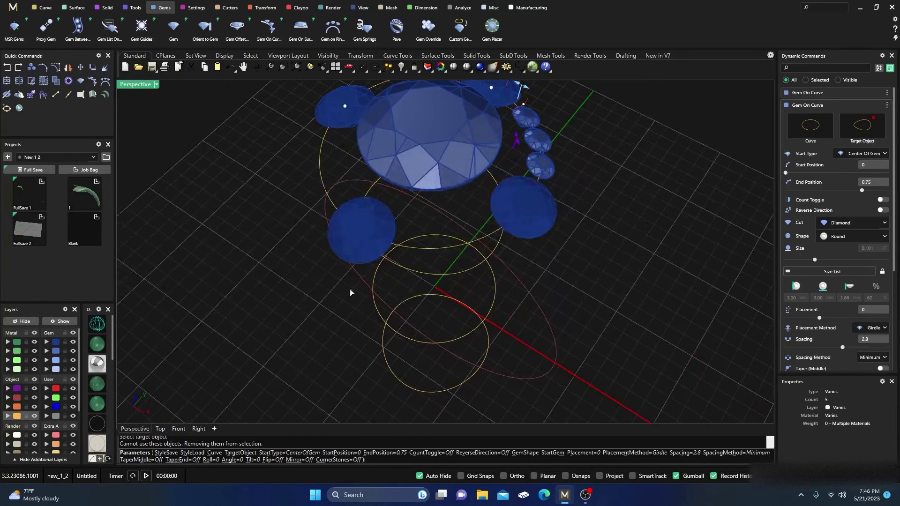
scroll(306, 281, "down", 3)
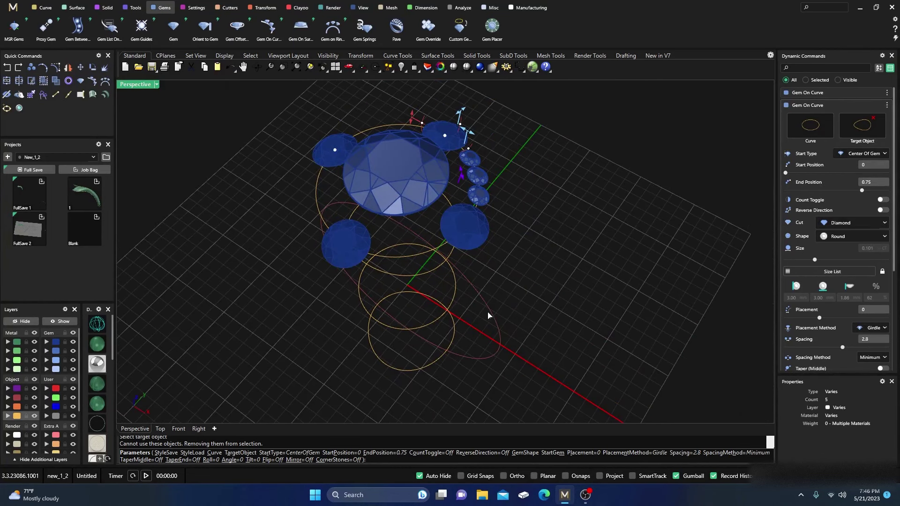
right_click(523, 271)
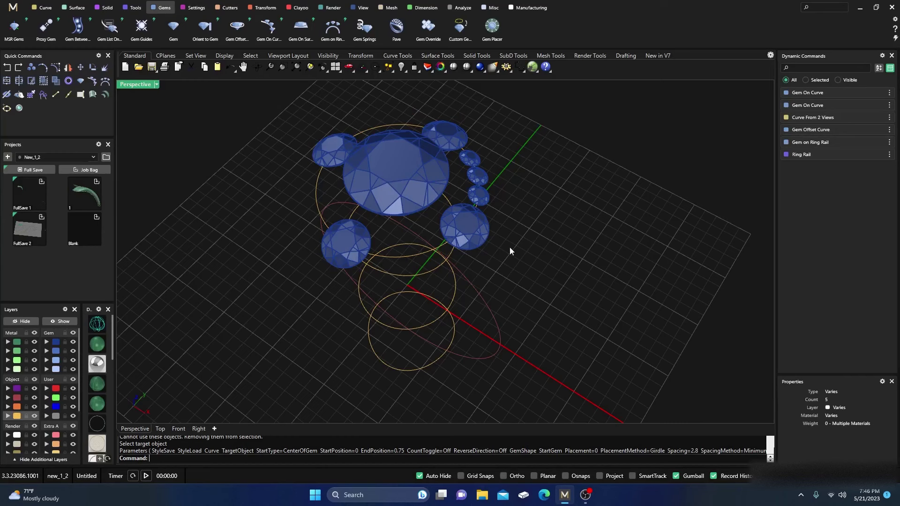
Check the target object assigned in the large gems' Gem On Curve settings.
left_click(485, 236)
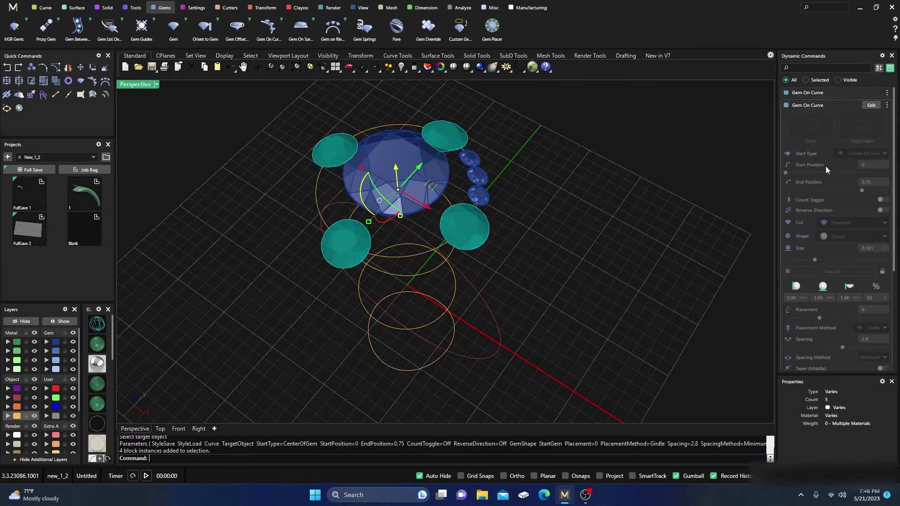
left_click(863, 105)
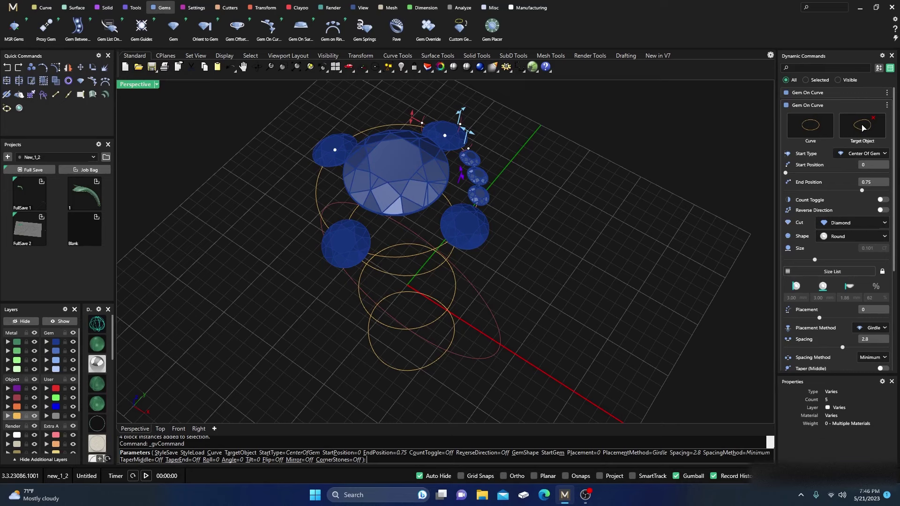
right_click(603, 294)
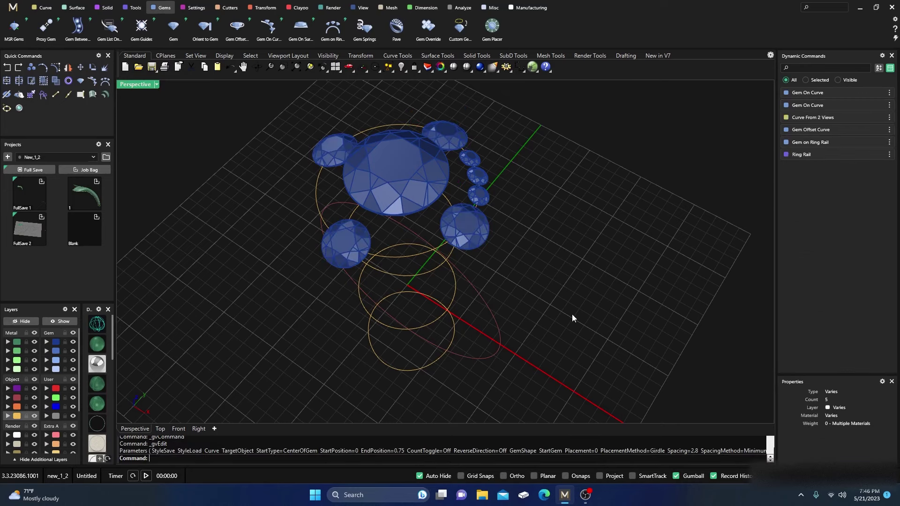
Edit the three small gems' Gem On Curve placement and assign the same loop below the center gem as their target object.
mouse_move(525, 290)
right_mouse_down()
mouse_move(565, 331)
mouse_move(523, 289)
right_mouse_up()
left_click(488, 193)
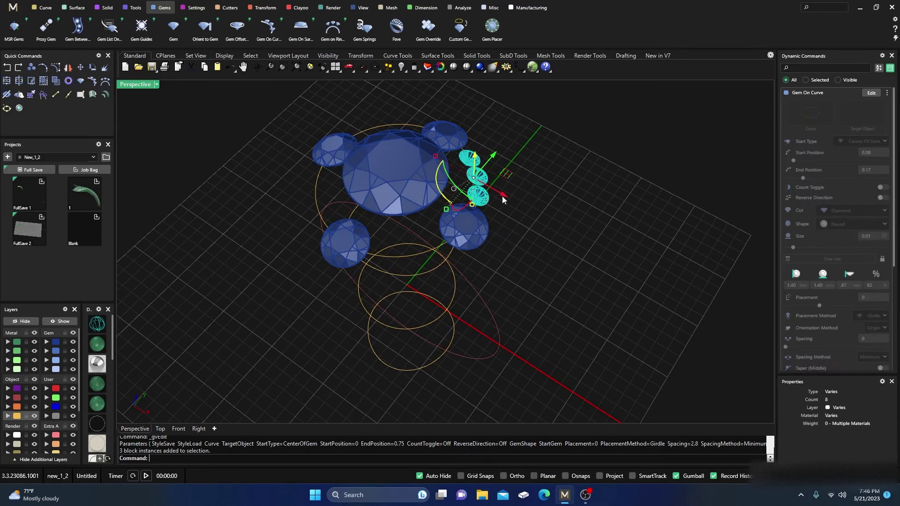
left_click(870, 93)
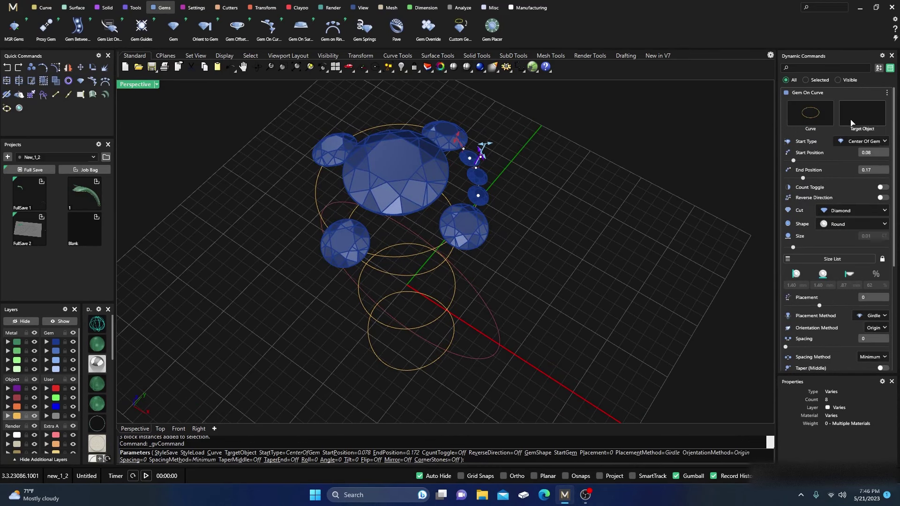
left_click(859, 120)
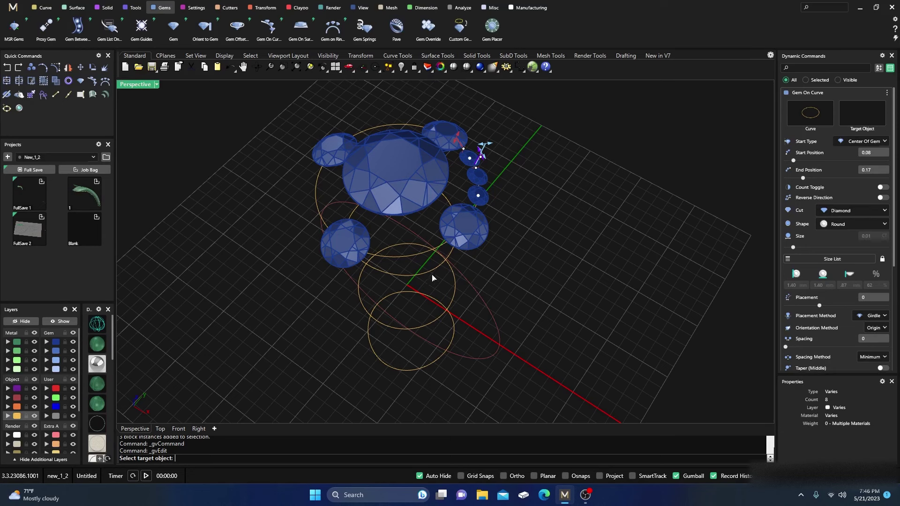
right_click_drag(432, 275, 455, 269)
left_click(458, 221)
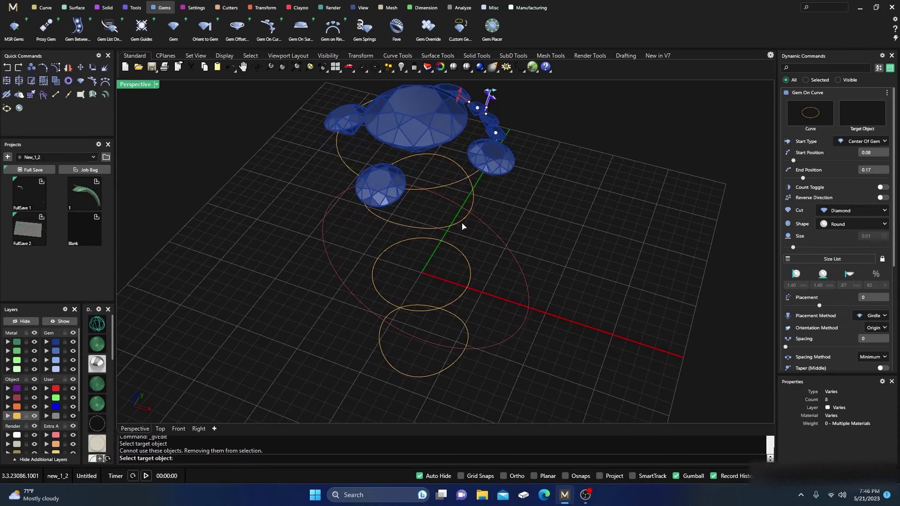
left_click(462, 224)
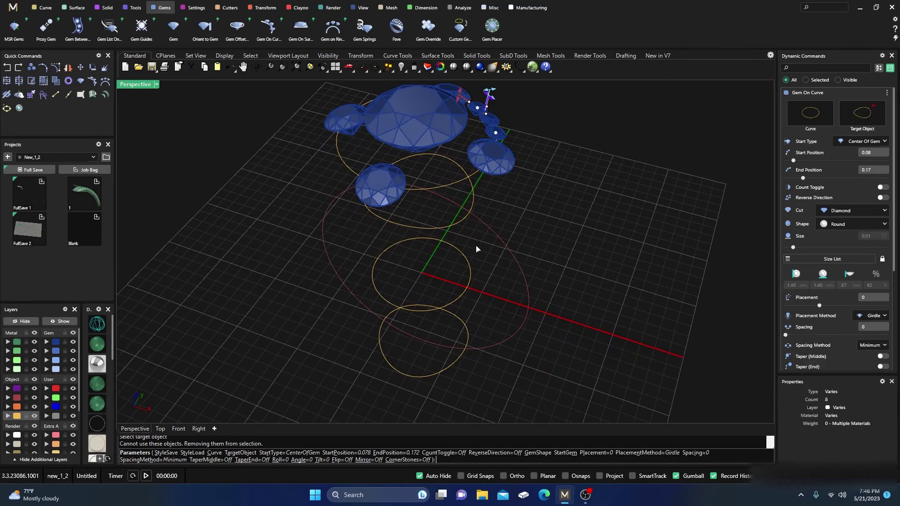
right_click_drag(487, 267, 492, 283)
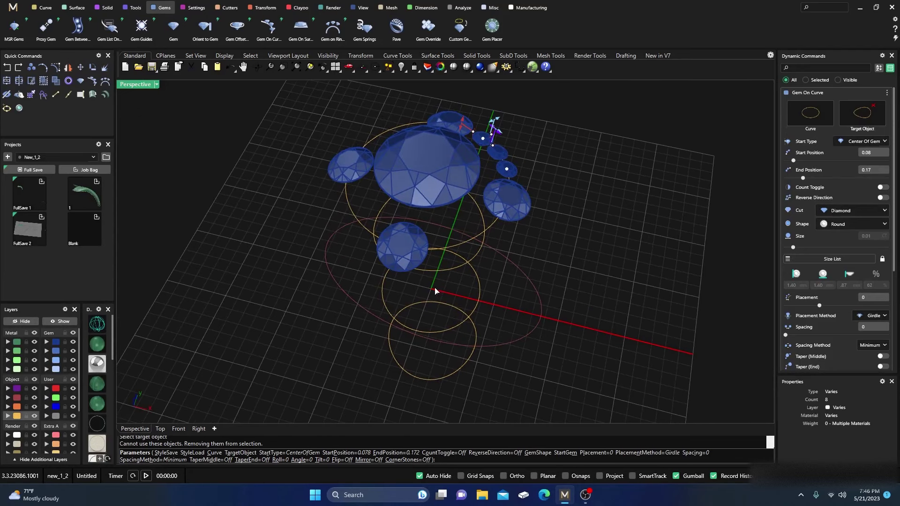
right_click(374, 297)
Scale the source circle at the origin, first larger and finally smaller than drawn, to adjust the halo gems' tilt.
mouse_move(305, 317)
right_mouse_down()
mouse_move(312, 332)
mouse_move(307, 308)
right_mouse_up()
left_click(472, 299)
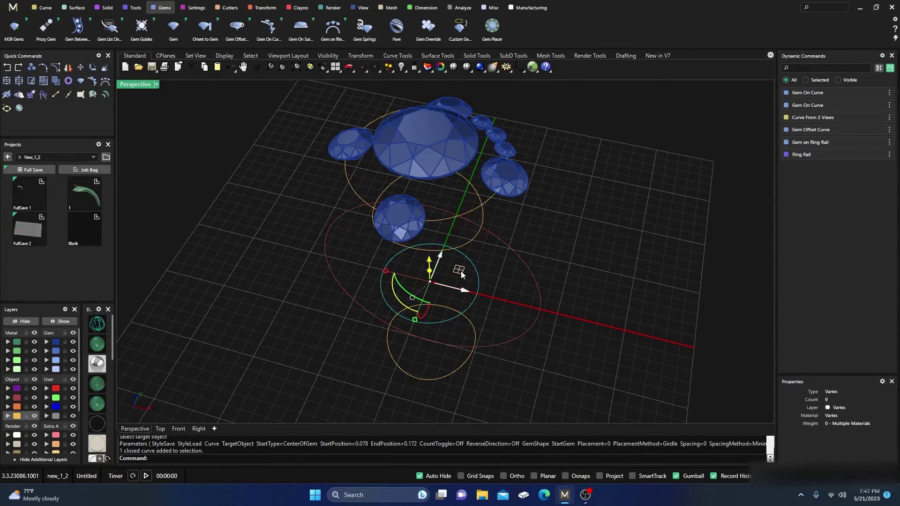
left_click_drag(461, 268, 500, 352)
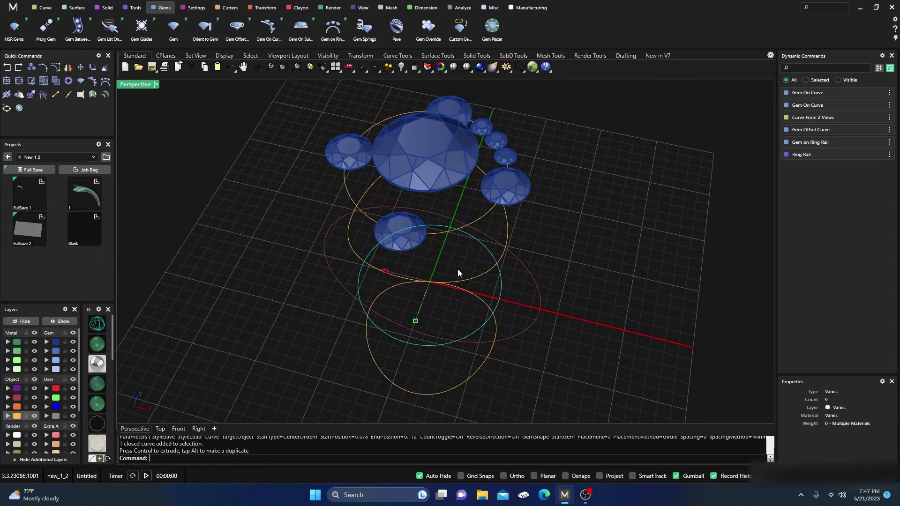
left_click_drag(458, 269, 447, 281)
right_click_drag(499, 339, 360, 326)
Mirror the three small gems with X Mirror, Y Mirror and Multi on to fill all four quadrants of the halo.
scroll(468, 268, "up", 3)
left_click(490, 283)
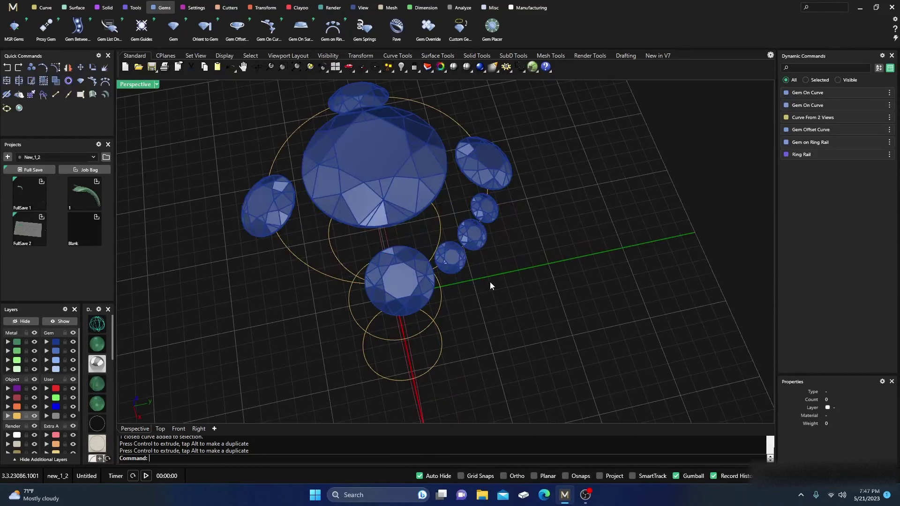
left_click(479, 240)
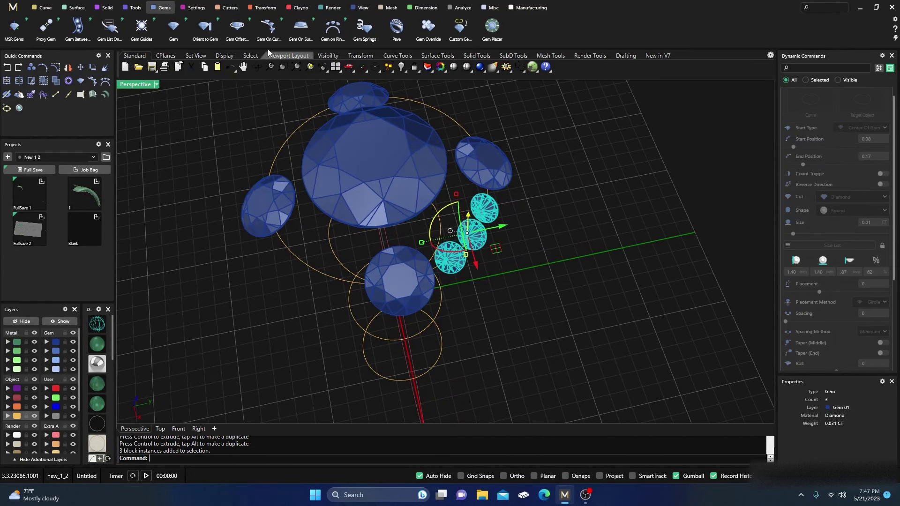
left_click(265, 8)
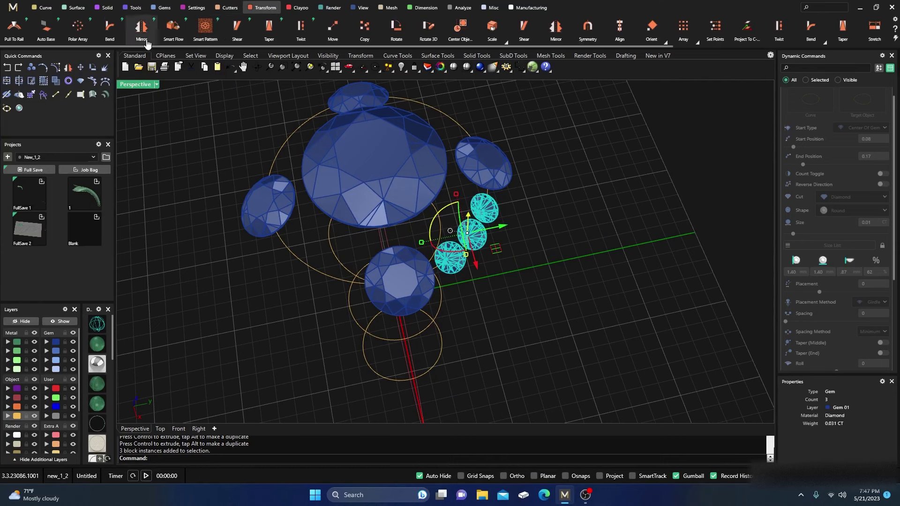
left_click(141, 27)
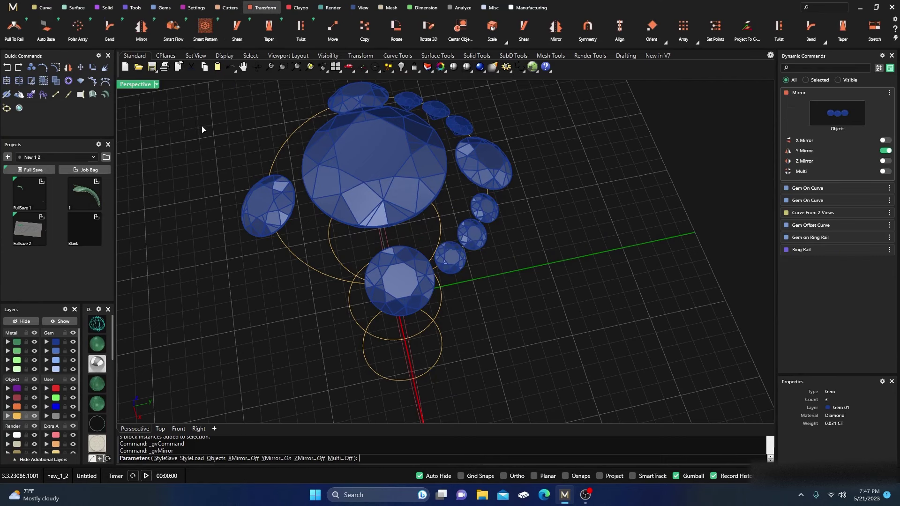
left_click(885, 141)
left_click(885, 171)
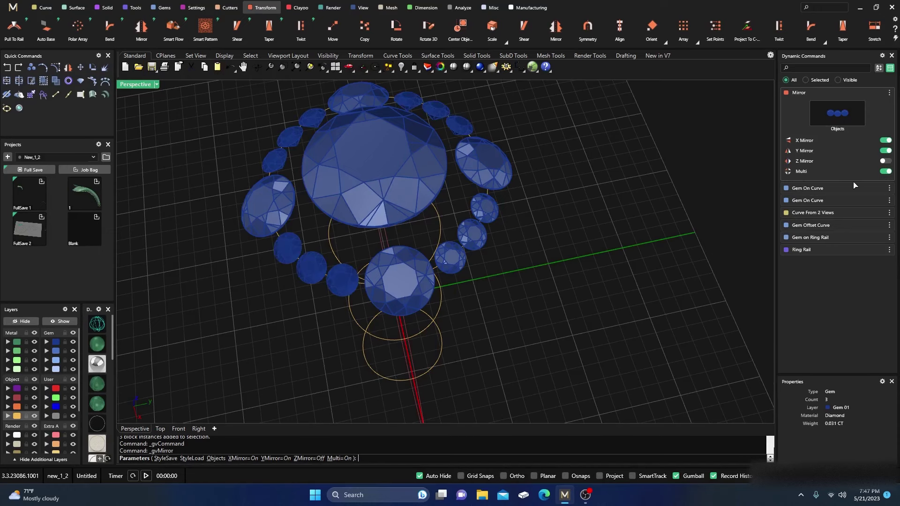
right_click(495, 365)
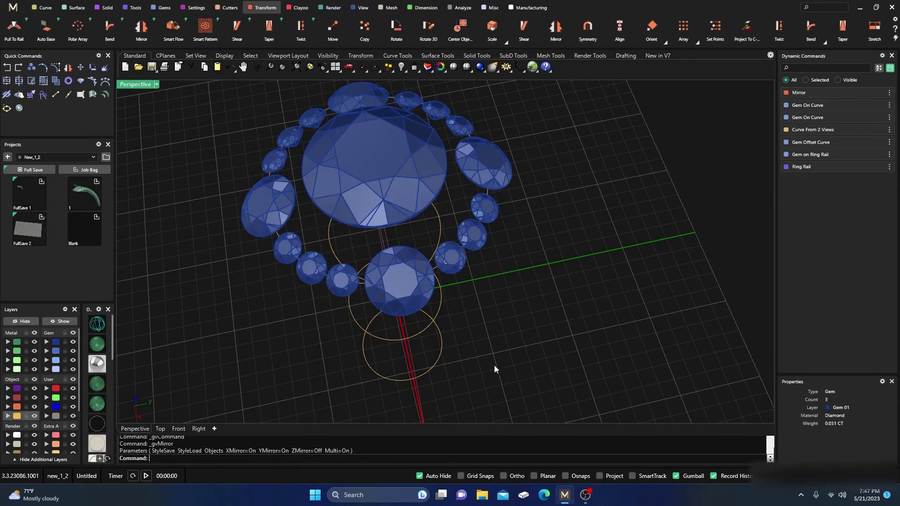
Edit the Gem Offset Curve around the center gem, trying lower halo heights and setting Z Offset to -1.5.
right_click_drag(495, 365, 556, 338)
scroll(442, 314, "down", 7)
right_click_drag(442, 313, 491, 265)
scroll(489, 308, "up", 3)
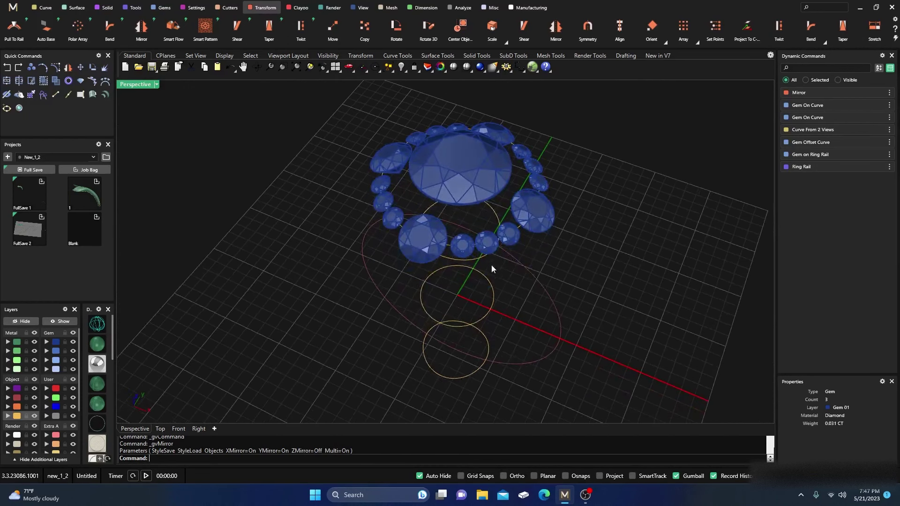
scroll(492, 265, "up", 5)
left_click(364, 216)
scroll(366, 221, "down", 5)
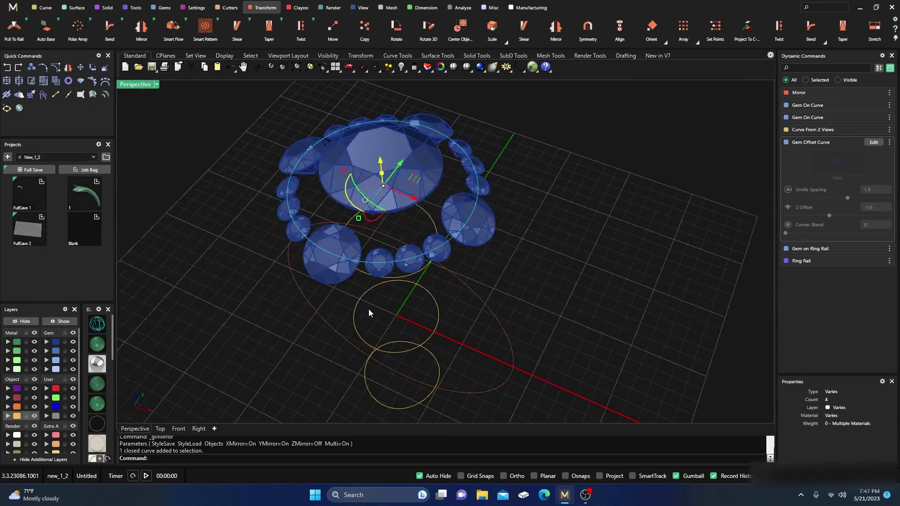
left_click(874, 142)
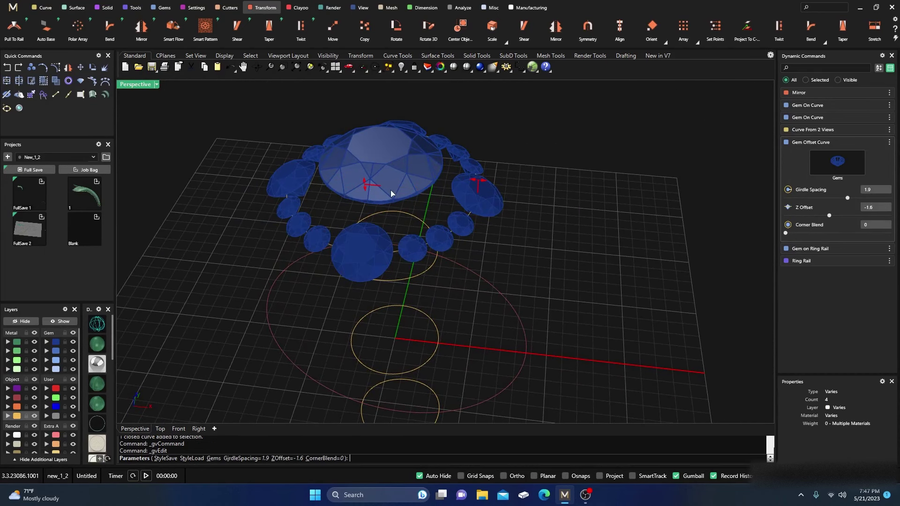
left_click_drag(366, 185, 378, 262)
left_click_drag(378, 257, 387, 187)
mouse_move(448, 328)
right_mouse_down()
mouse_move(460, 304)
mouse_move(445, 315)
right_mouse_up()
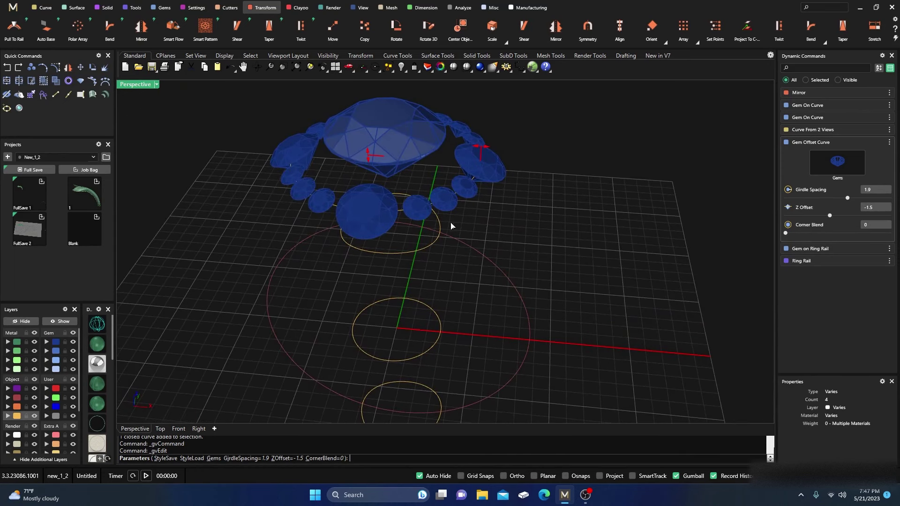
key("Return")
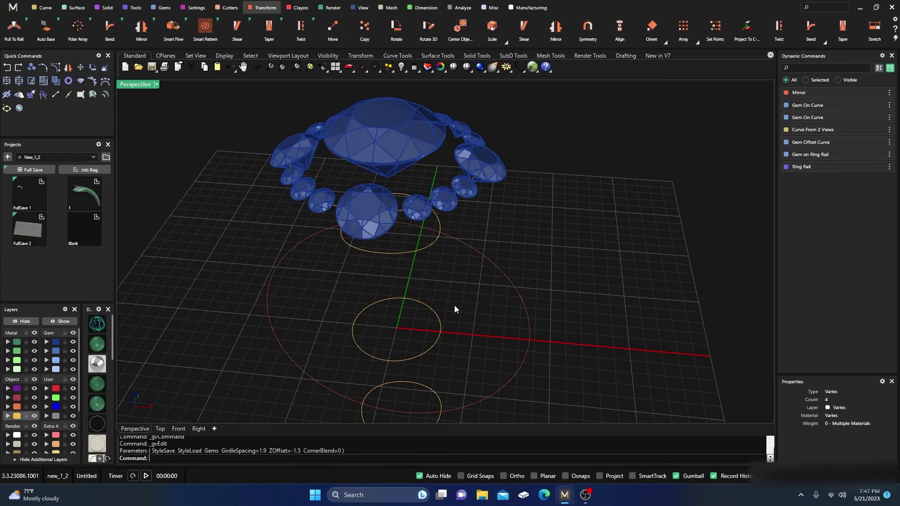
Scale the source circle at the origin slightly smaller to refine the tilt of the halo gems.
left_click(440, 336)
mouse_move(421, 330)
right_mouse_down()
mouse_move(432, 342)
mouse_move(424, 318)
right_mouse_up()
mouse_move(425, 318)
left_mouse_down()
mouse_move(434, 312)
mouse_move(417, 316)
left_mouse_up()
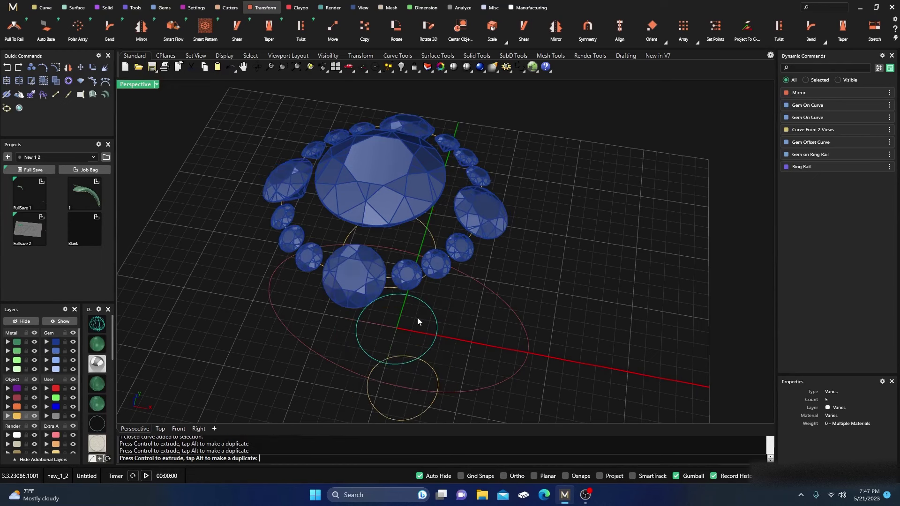
right_click_drag(491, 313, 495, 325)
scroll(375, 256, "down", 6)
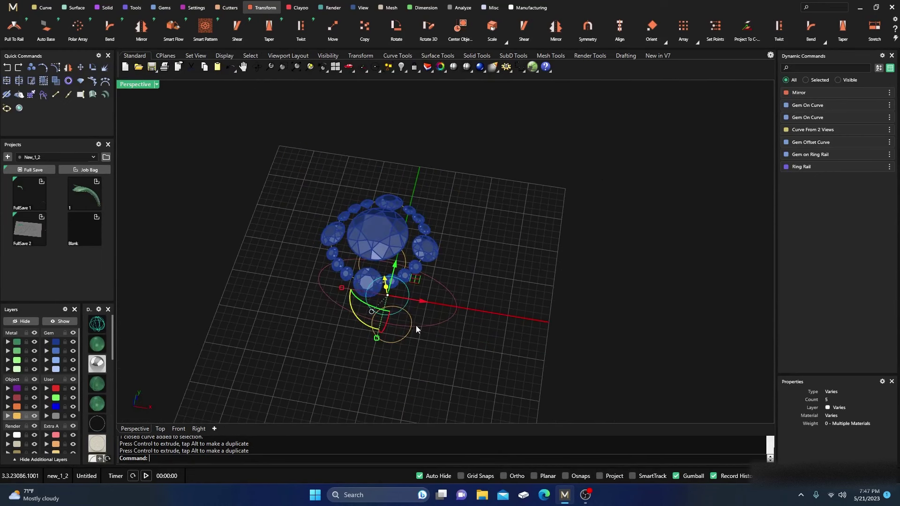
left_click(432, 389)
Inspect the full halo around the center gem and check the grouping of the four large gems.
right_click_drag(431, 389, 431, 371)
scroll(401, 252, "up", 5)
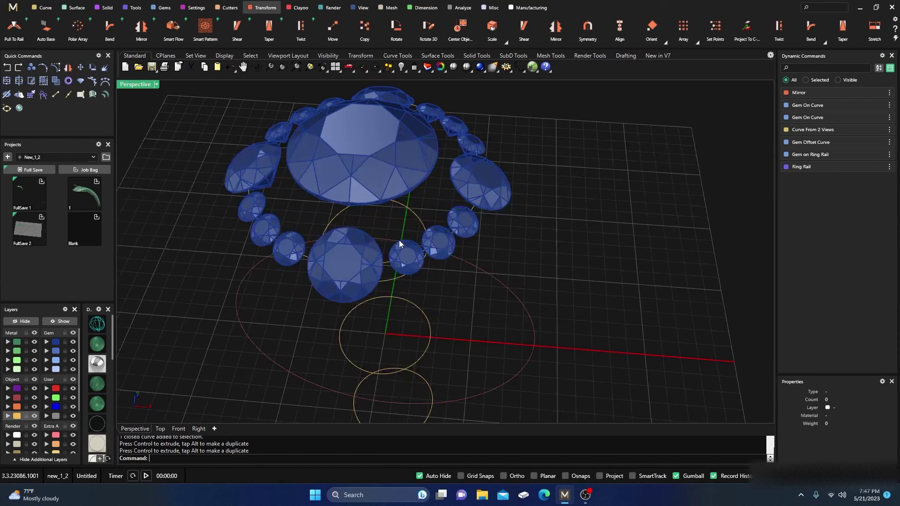
scroll(390, 257, "down", 2)
right_click_drag(390, 258, 401, 280)
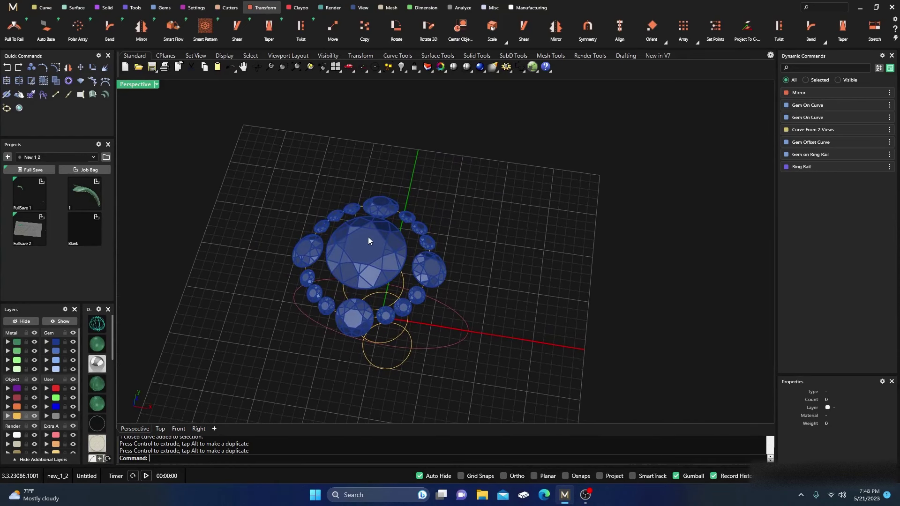
left_click(438, 278)
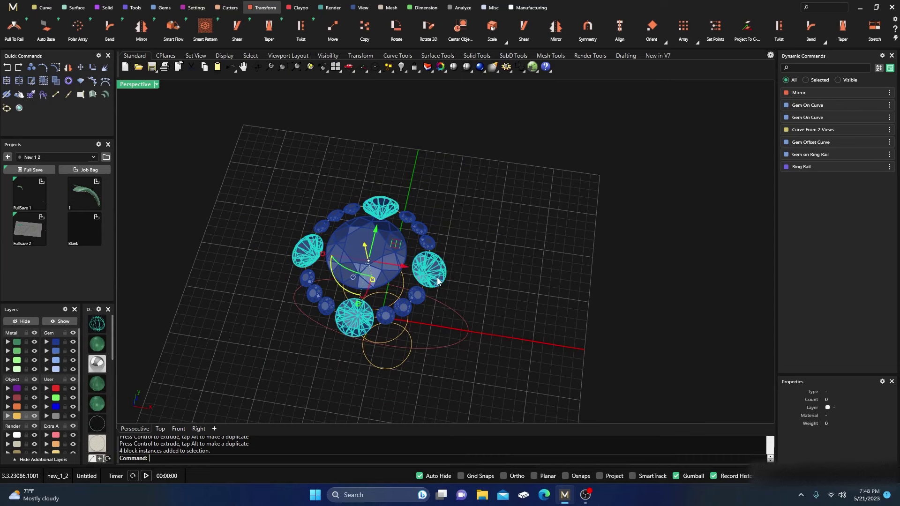
left_click(470, 259)
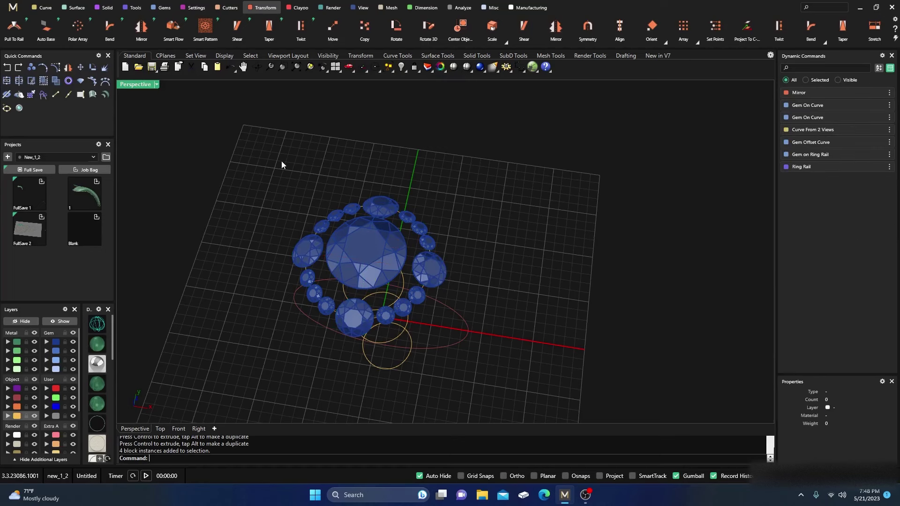
Create a diamond gem at the origin, reduce its width to 4.20 mm, and change its shape to Pear.
left_click(160, 7)
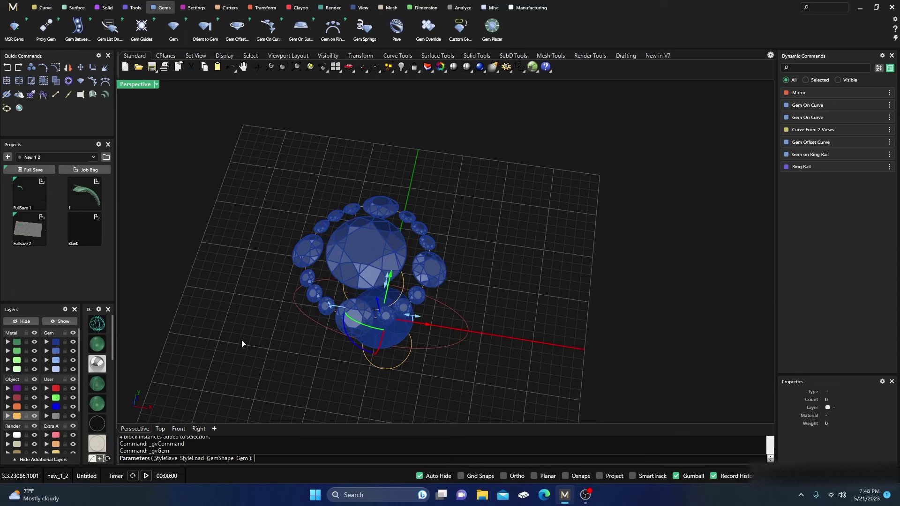
right_click_drag(241, 342, 257, 311)
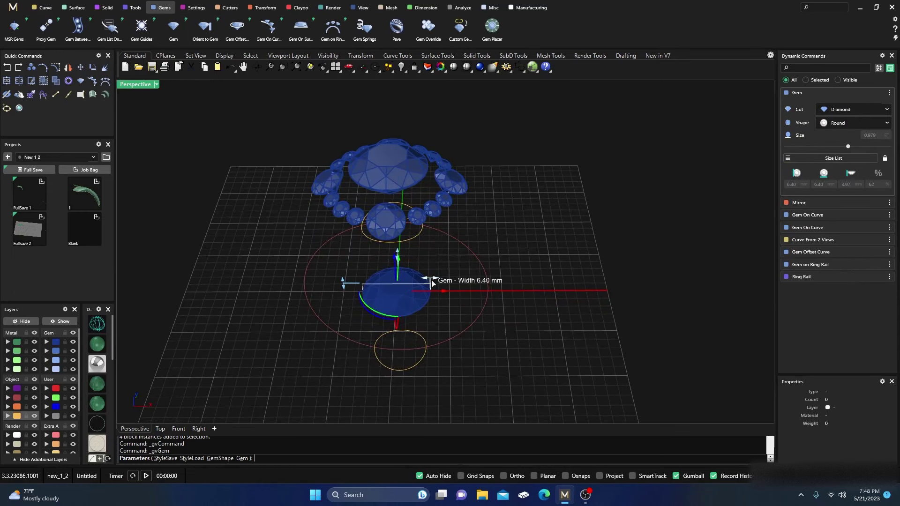
left_click_drag(430, 278, 418, 280)
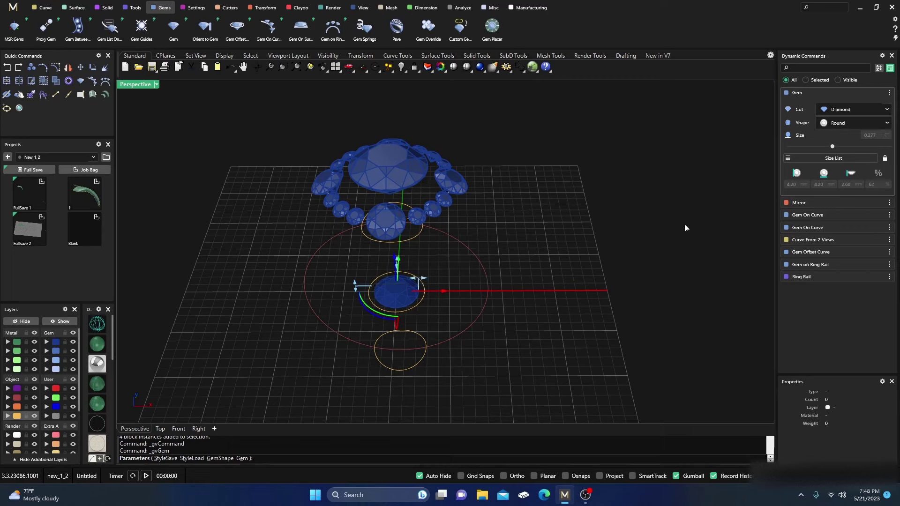
left_click(841, 123)
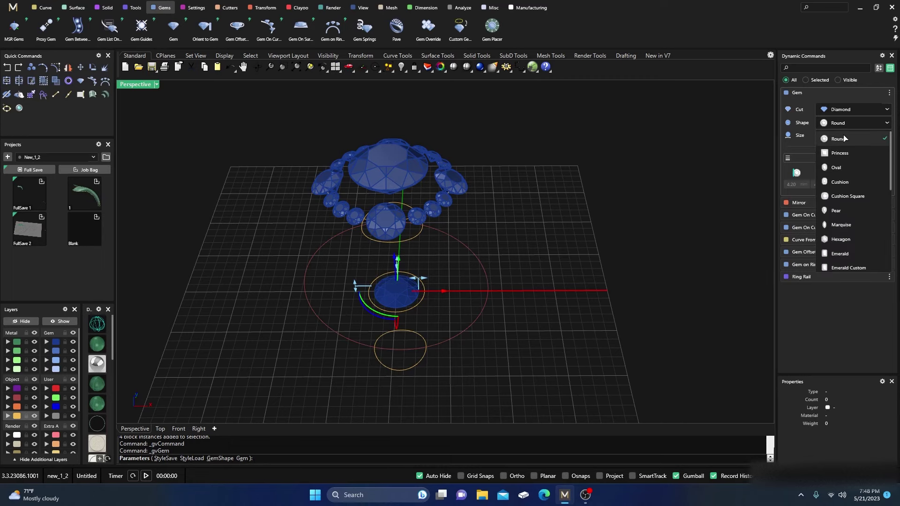
left_click(837, 210)
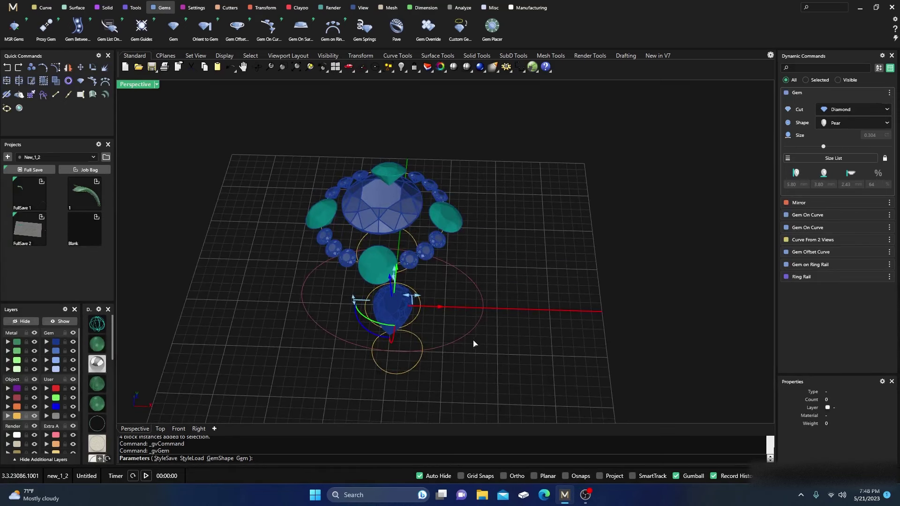
right_click(468, 364)
left_click(436, 315)
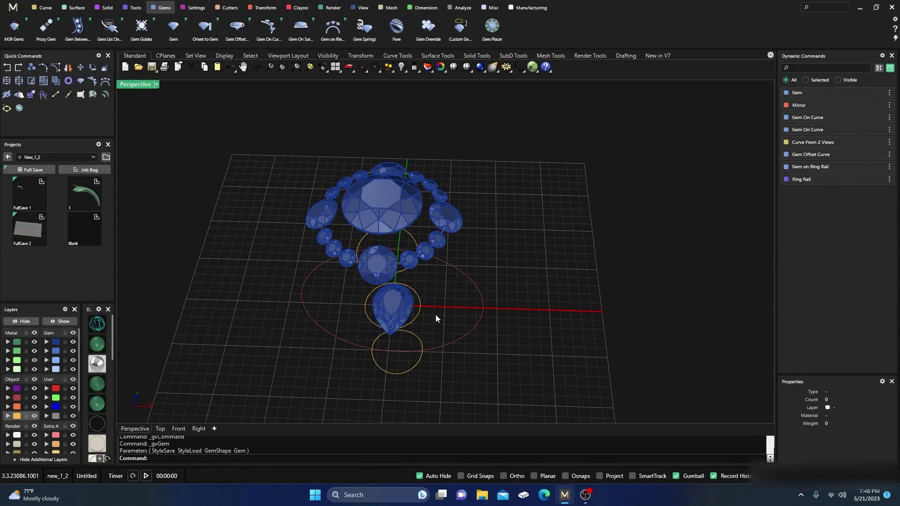
Apply Proxy Gem with the pear at the origin as base gem to replace the four large round halo gems.
mouse_move(428, 311)
right_mouse_down()
mouse_move(412, 301)
mouse_move(420, 305)
right_mouse_up()
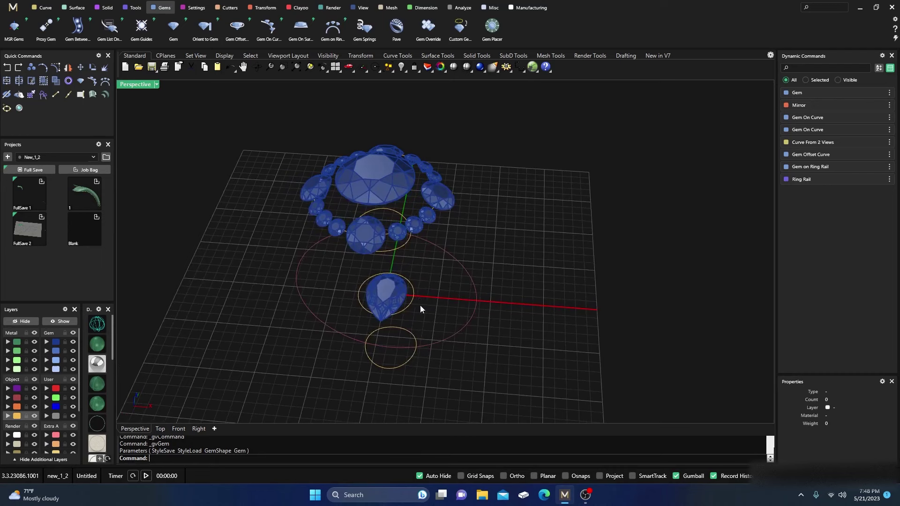
left_click(387, 300)
left_click(255, 233)
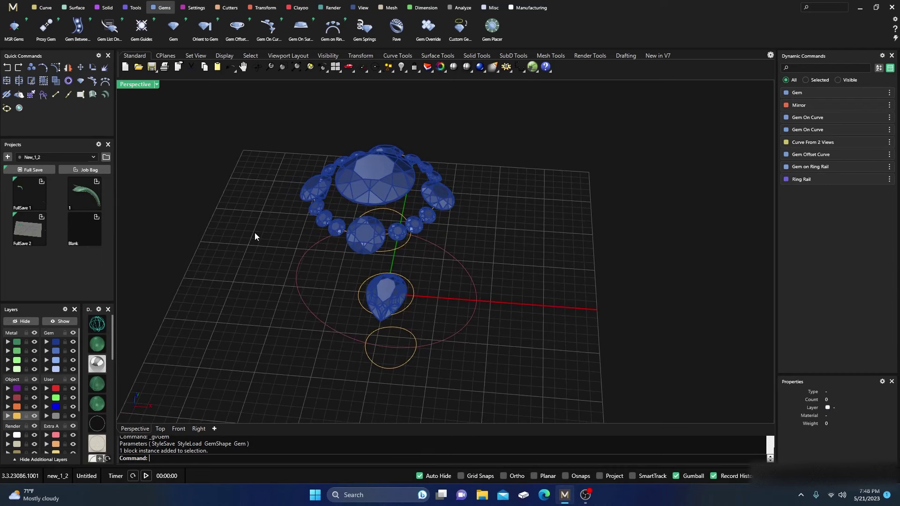
left_click(46, 26)
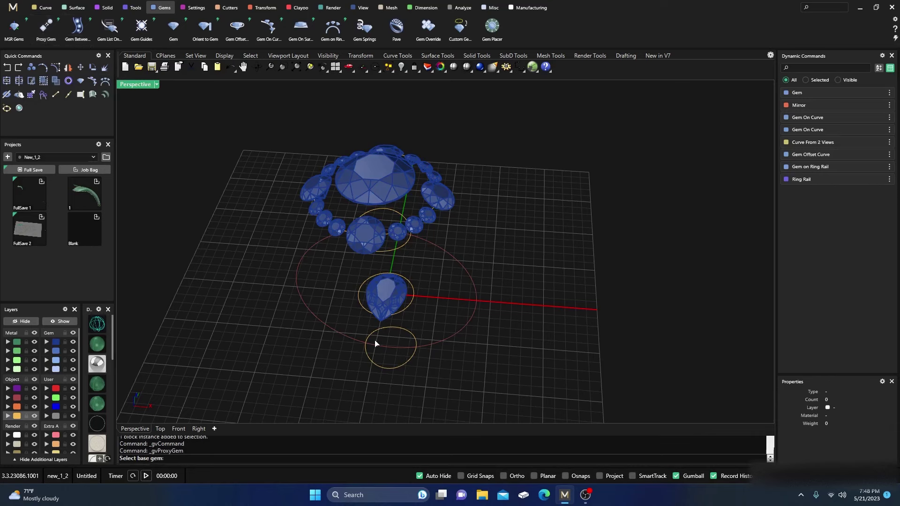
left_click(390, 294)
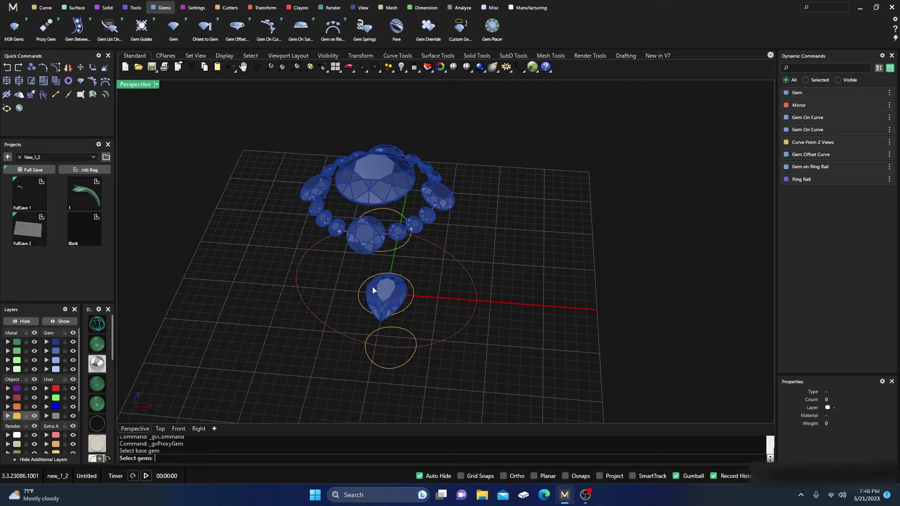
left_click(446, 199)
key("Return")
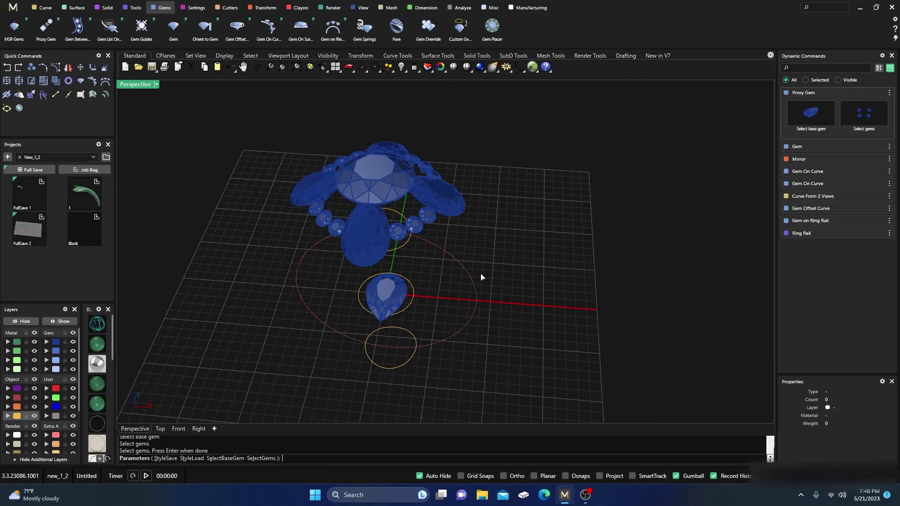
right_click_drag(482, 276, 429, 255)
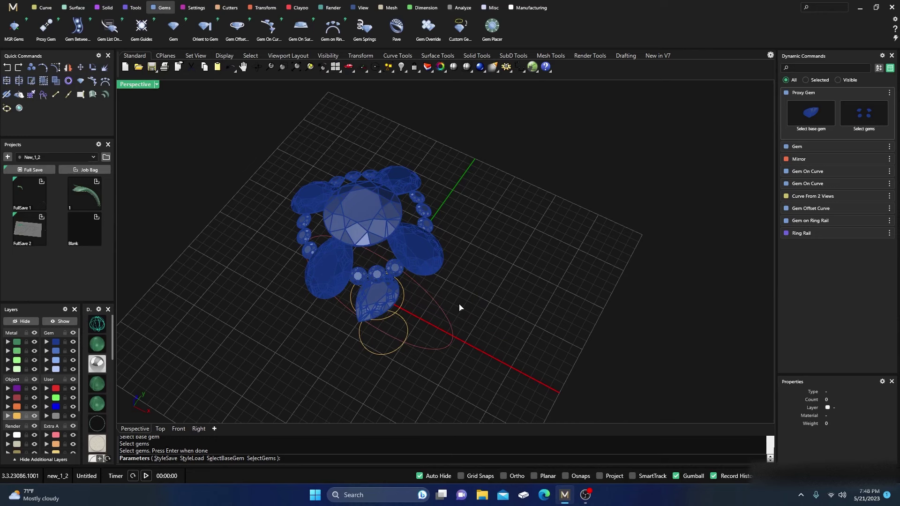
key("Return")
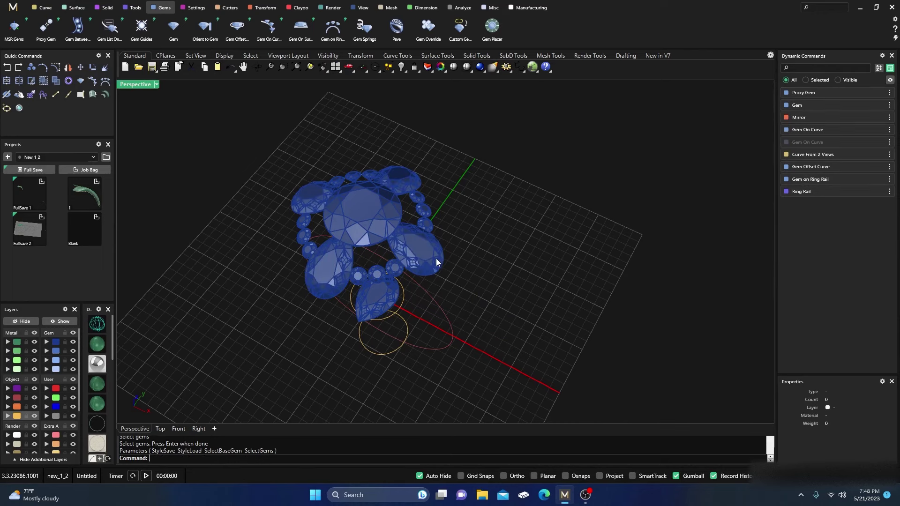
Show the hidden Gem On Curve command that drives the four pear proxy gems.
right_click_drag(470, 291, 486, 302)
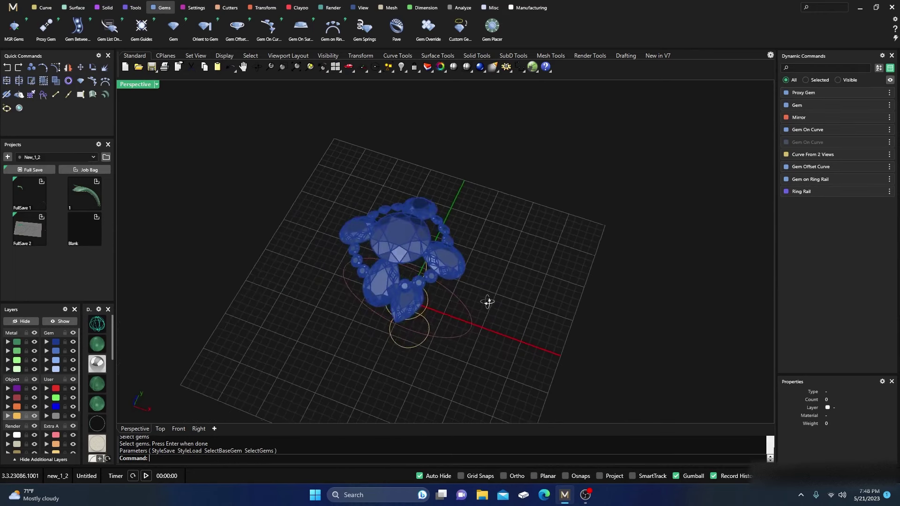
left_click(451, 265)
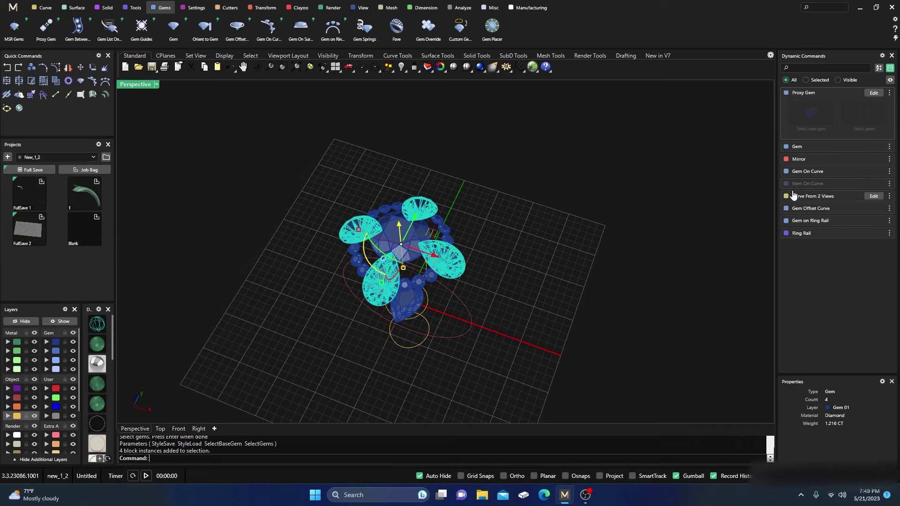
left_click(889, 183)
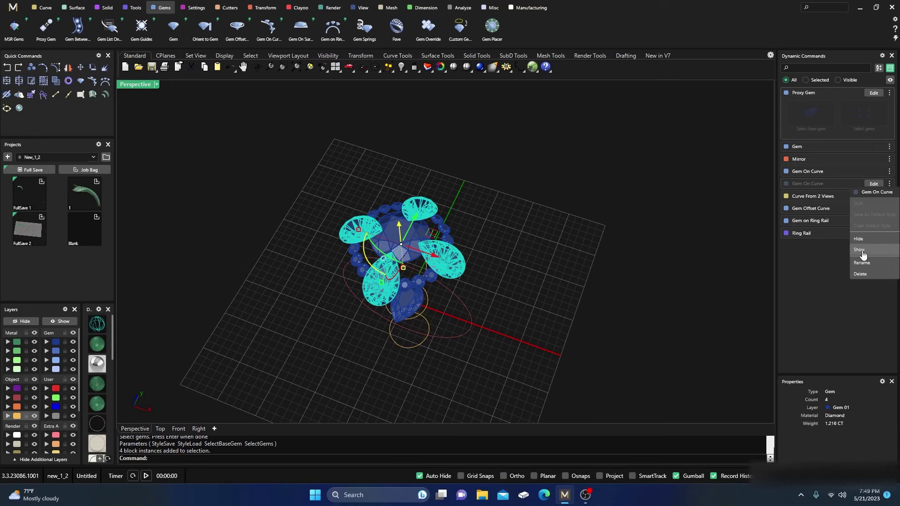
left_click(861, 251)
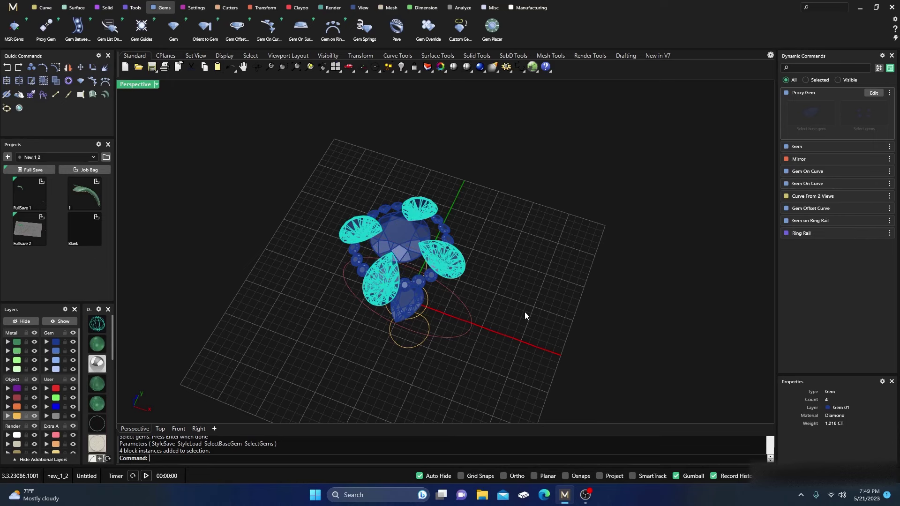
right_click_drag(524, 312, 496, 302)
scroll(452, 269, "up", 3)
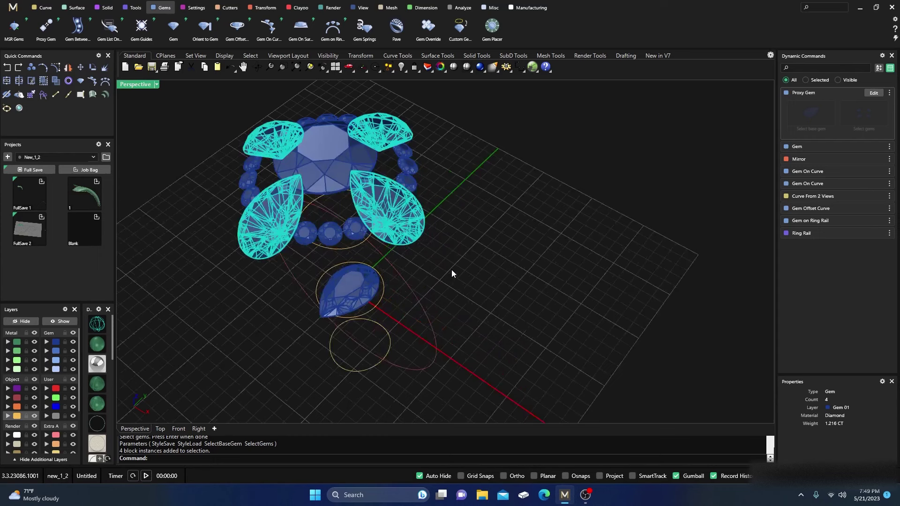
Switch the viewport to wireframe and select the original round Gems on Curve group inside the pear proxies.
left_click(452, 273)
left_click(397, 215)
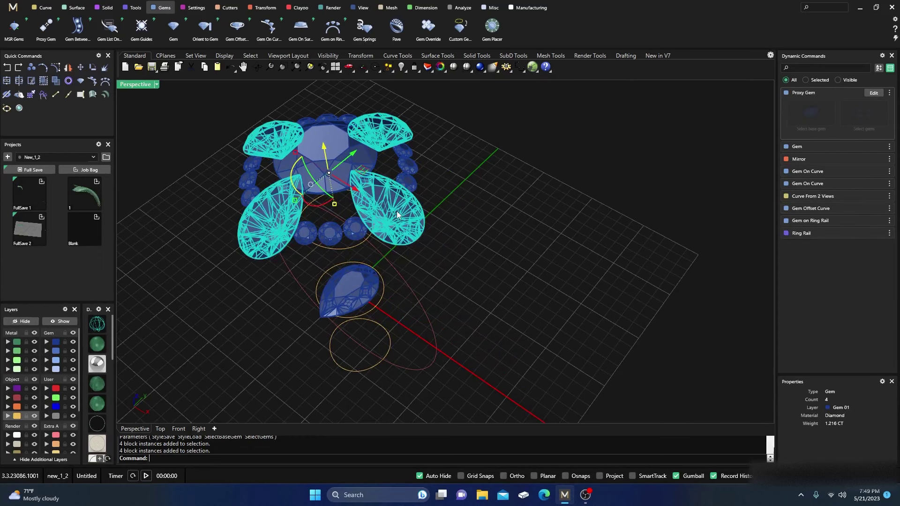
left_click(172, 269)
left_click(97, 328)
scroll(397, 216, "up", 5)
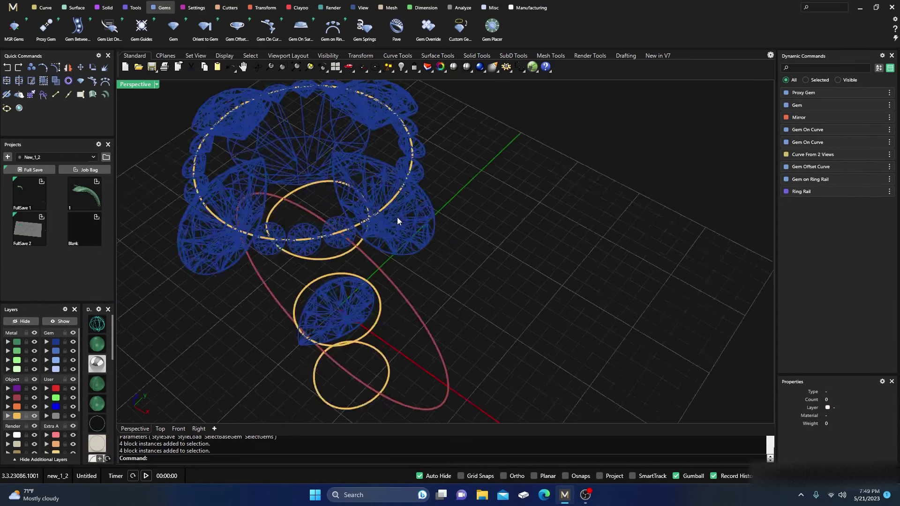
left_click(336, 132)
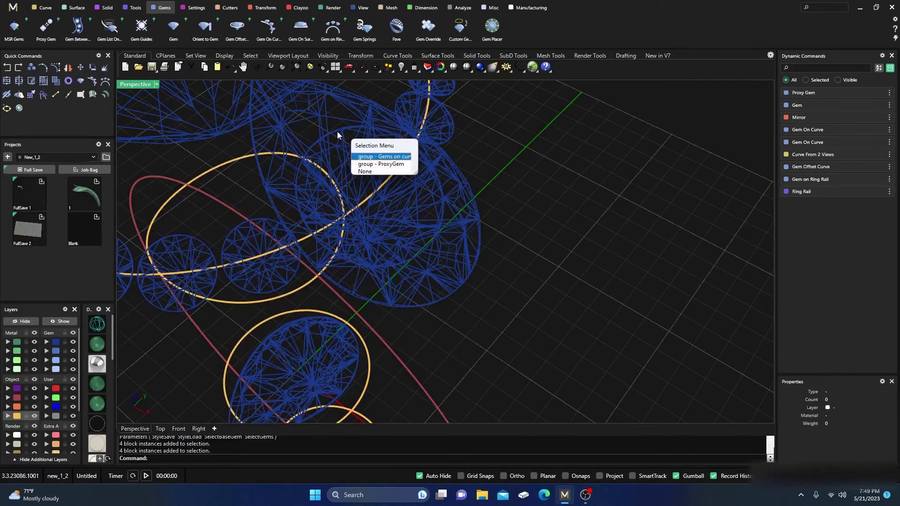
left_click(373, 157)
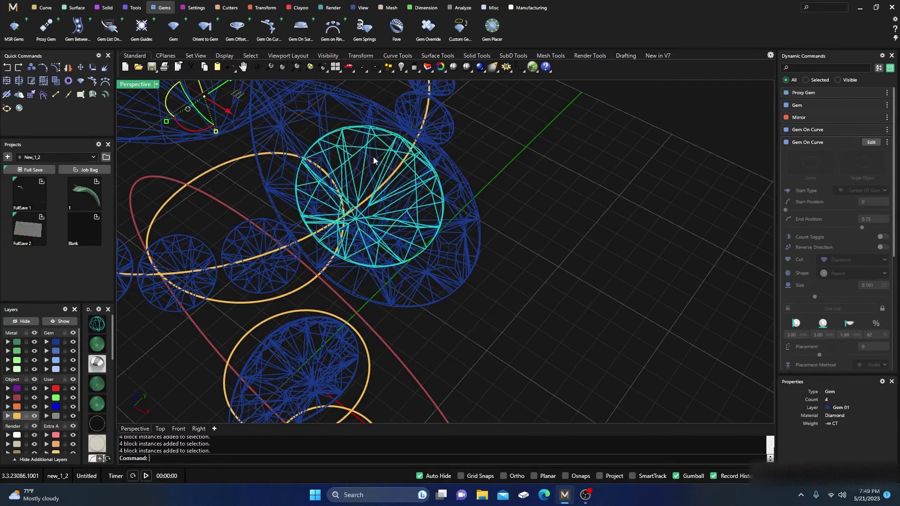
scroll(490, 259, "down", 5)
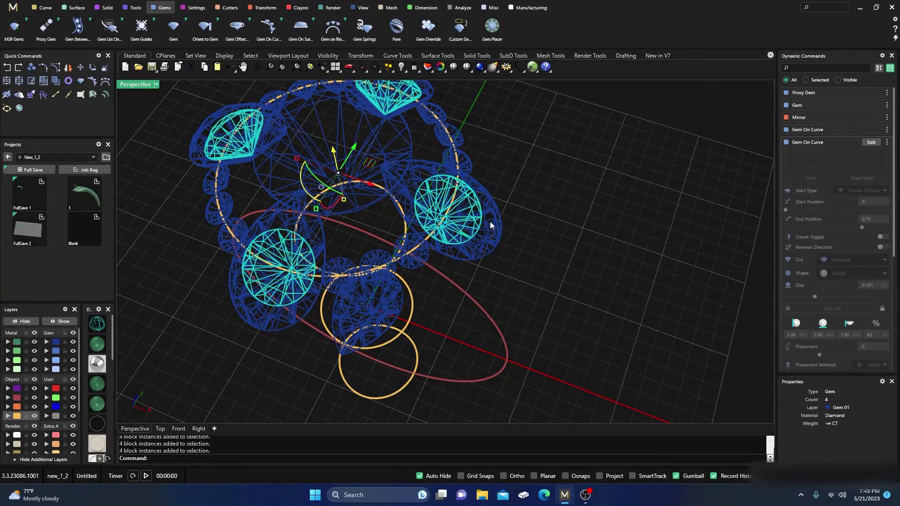
right_click_drag(508, 294, 555, 296)
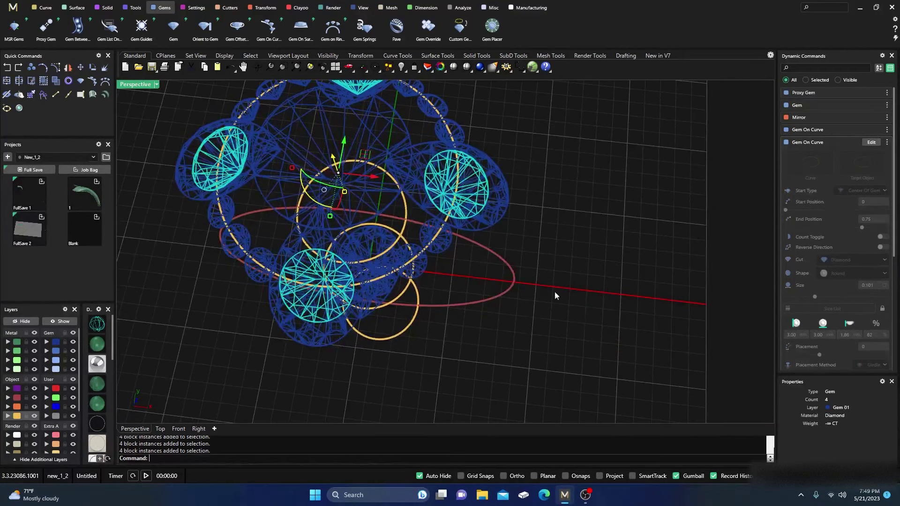
Edit the Gem On Curve of the large gems in shaded display and set Roll to -180 so the pear tips point outward.
left_click(872, 142)
right_click_drag(574, 308, 330, 332)
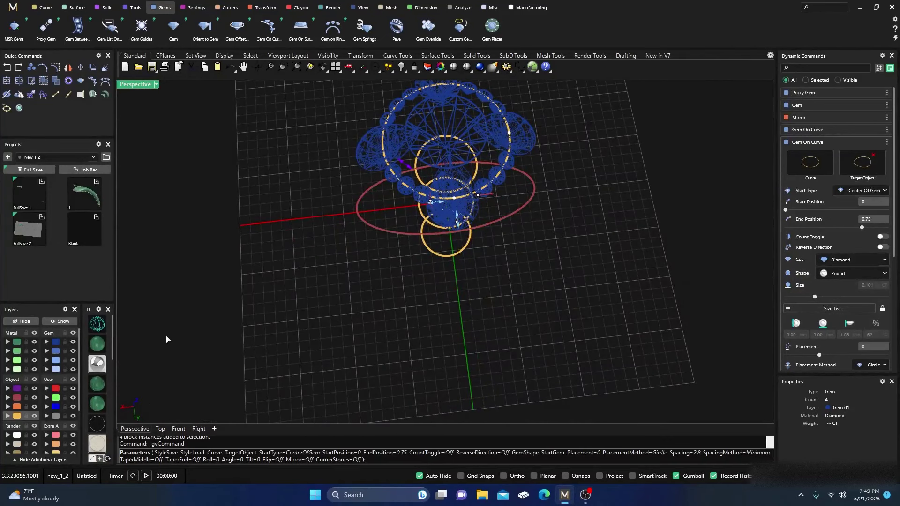
scroll(462, 205, "up", 5)
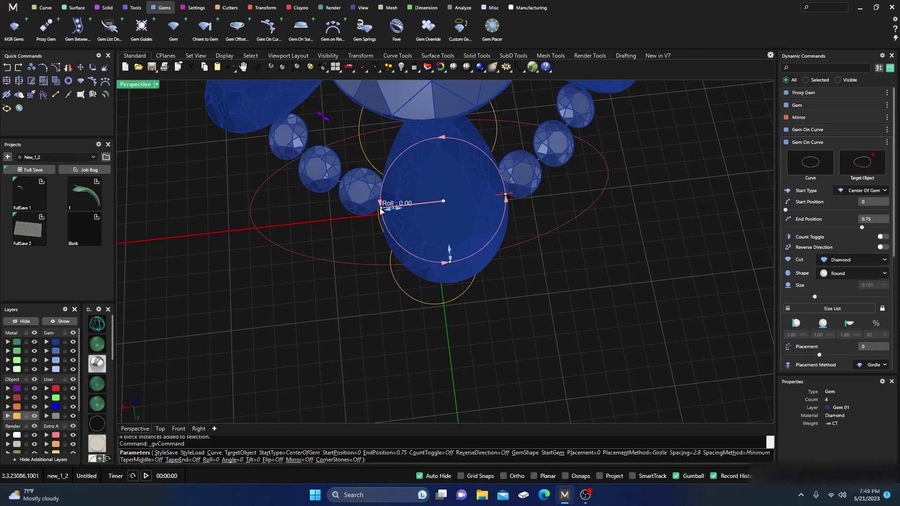
left_click_drag(381, 210, 480, 201)
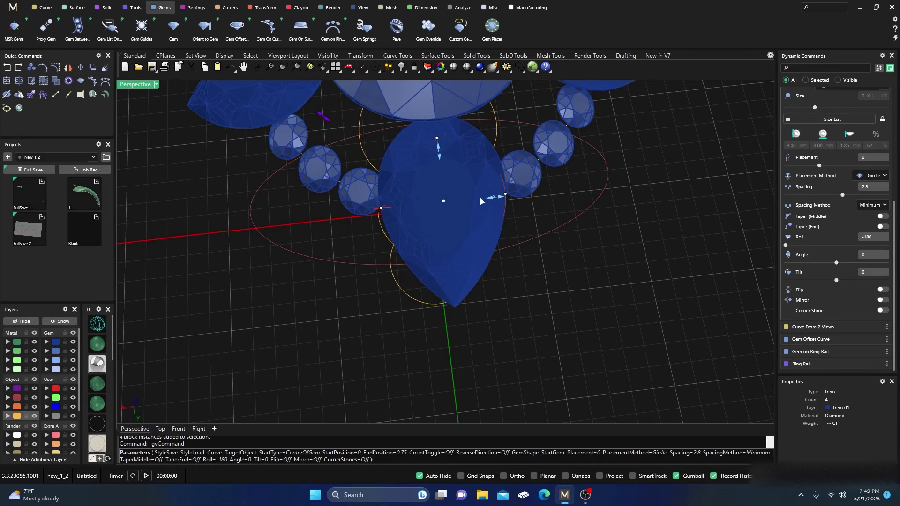
Increase the start gem width on the curve to 3.10 mm and finish the Gem On Curve edit.
scroll(423, 349, "down", 4)
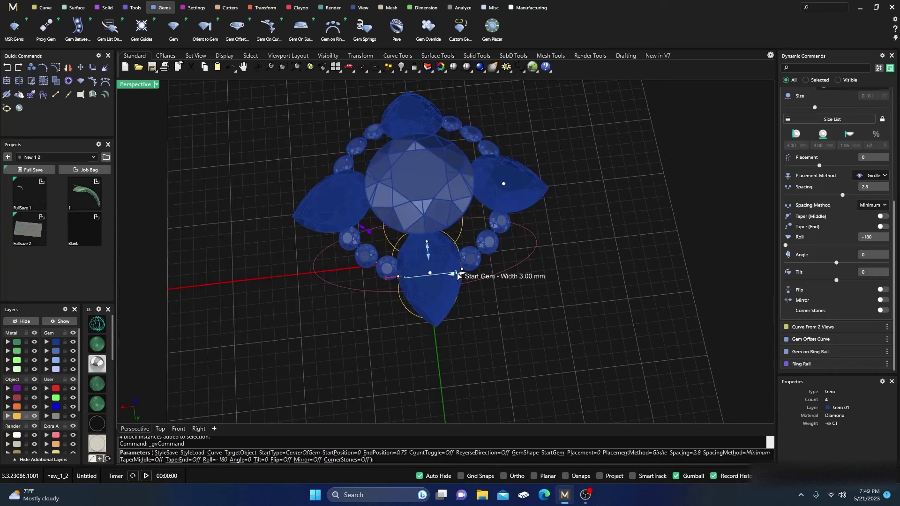
mouse_move(459, 276)
left_mouse_down()
mouse_move(450, 277)
mouse_move(457, 276)
left_mouse_up()
right_click_drag(497, 353, 520, 346)
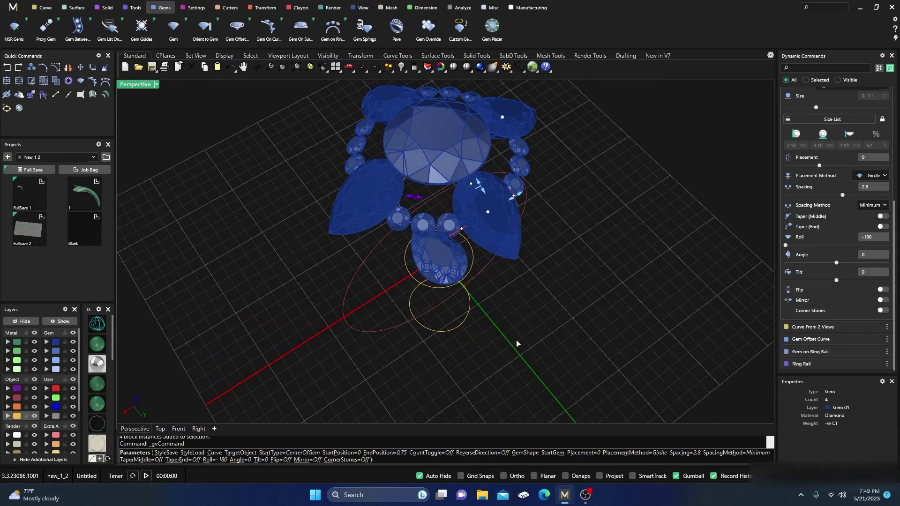
right_click(515, 334)
left_click(510, 242)
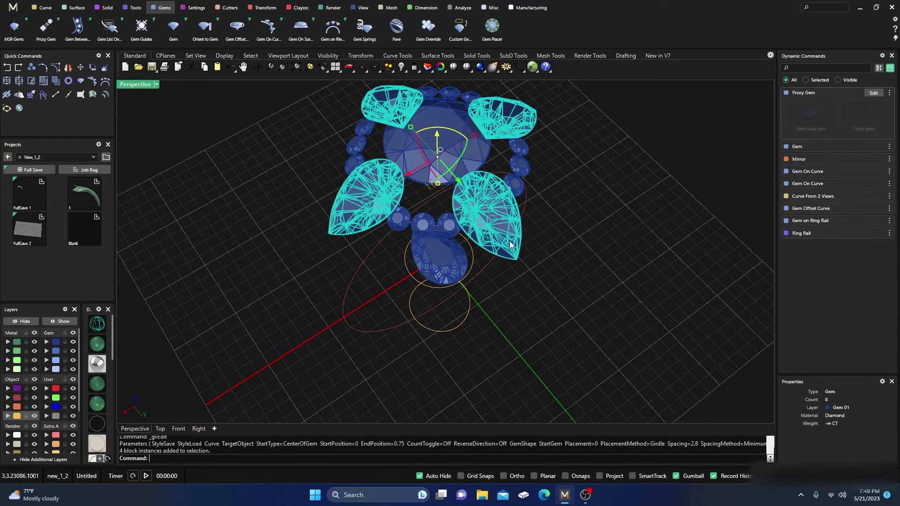
right_click_drag(544, 334, 518, 346)
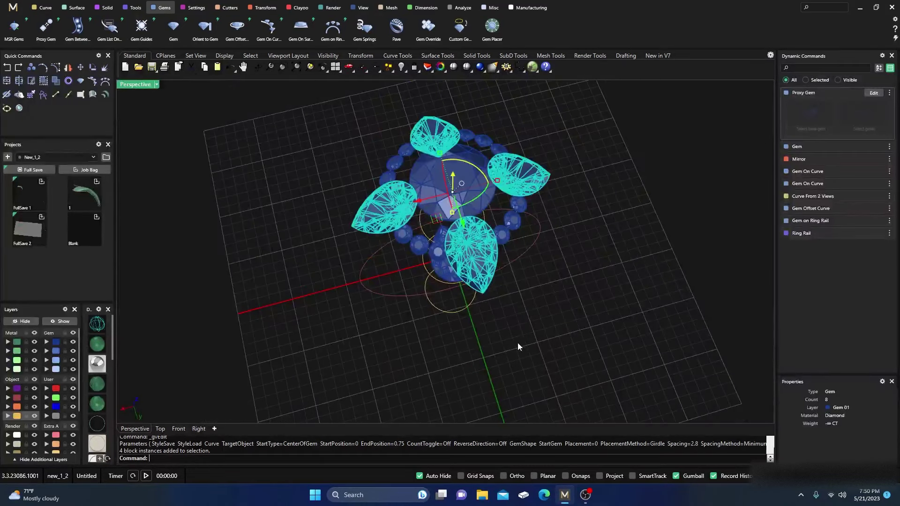
right_click_drag(608, 308, 579, 268)
left_click(505, 291)
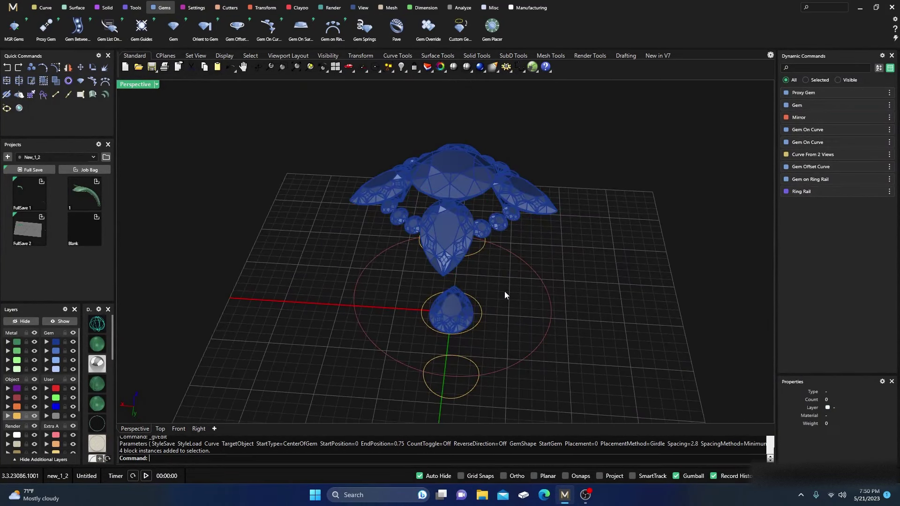
Edit the base pear gem under the ring, reduce its width to 3.00 mm and finish the edit.
left_click(460, 308)
right_click_drag(535, 351, 378, 362)
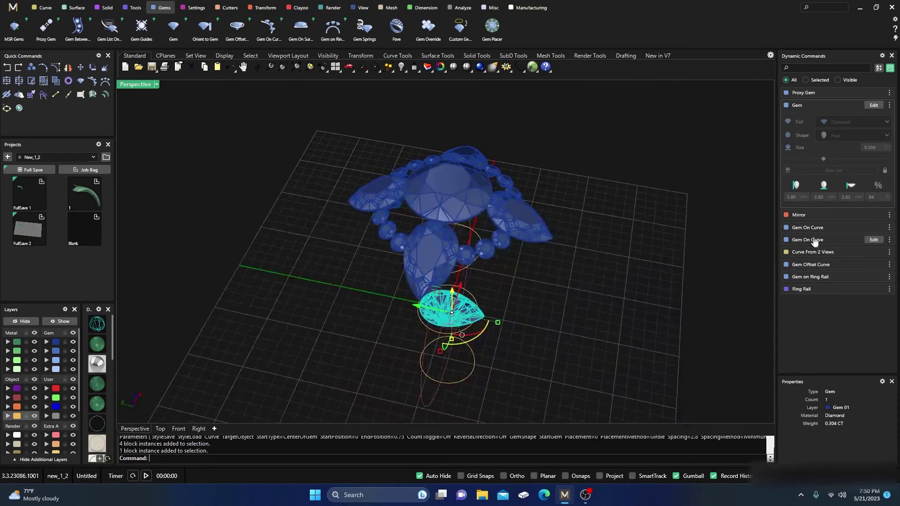
left_click(874, 106)
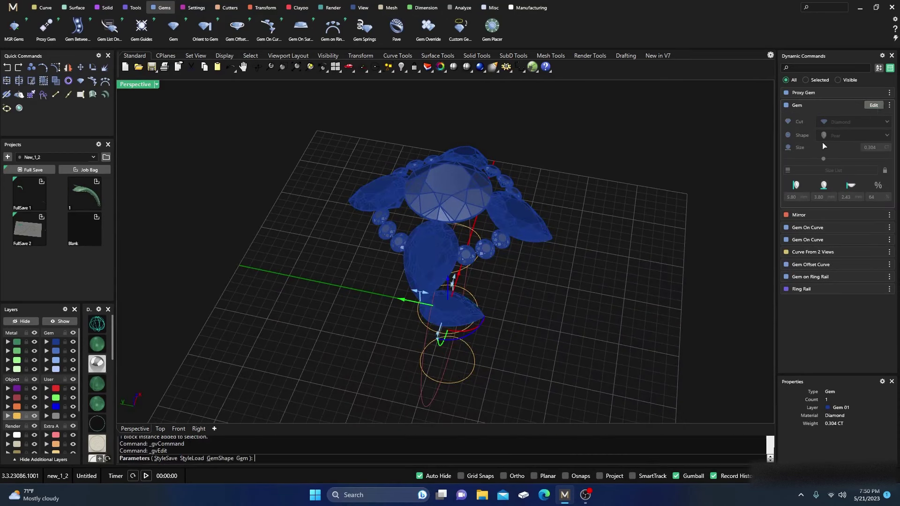
right_click_drag(593, 327, 493, 340)
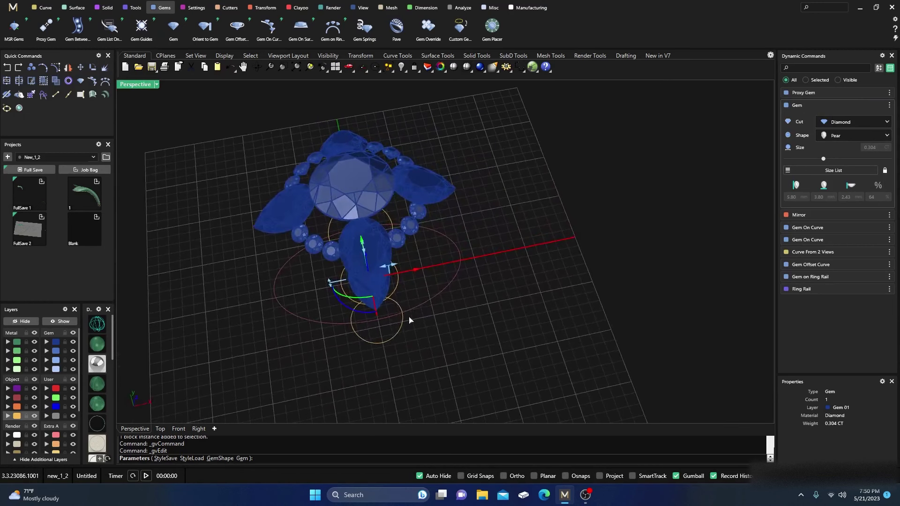
scroll(396, 291, "up", 2)
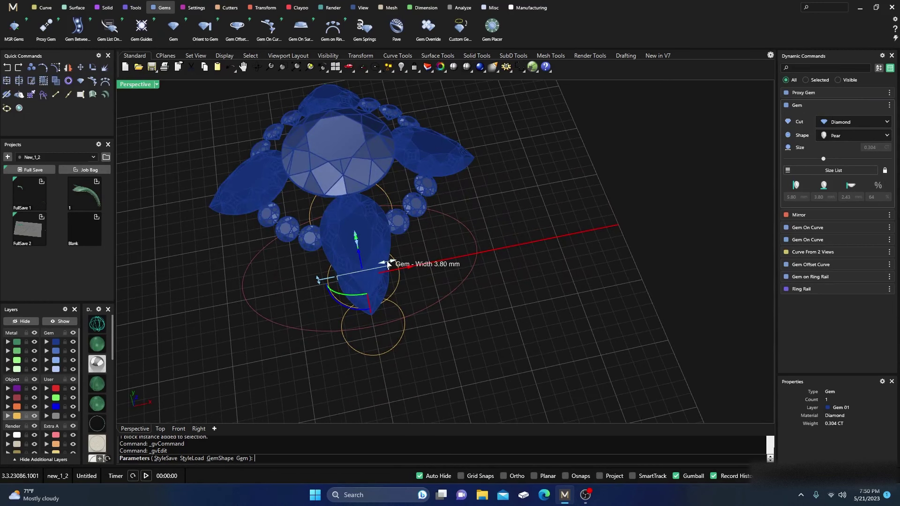
left_click_drag(387, 264, 384, 266)
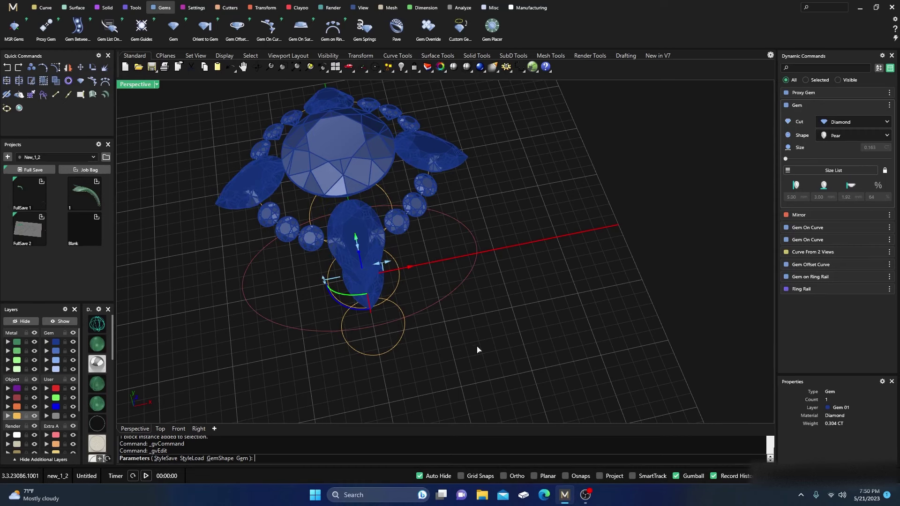
right_click(499, 366)
Examine how the resized pears sit against the center stone and the small round halo gems.
right_click_drag(499, 366, 435, 329)
scroll(469, 343, "down", 4)
scroll(418, 182, "up", 6)
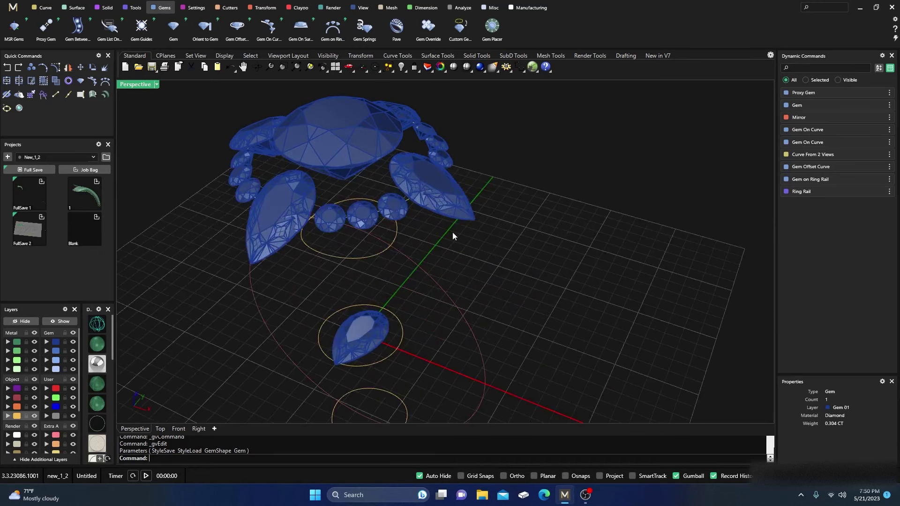
right_click_drag(453, 233, 436, 284)
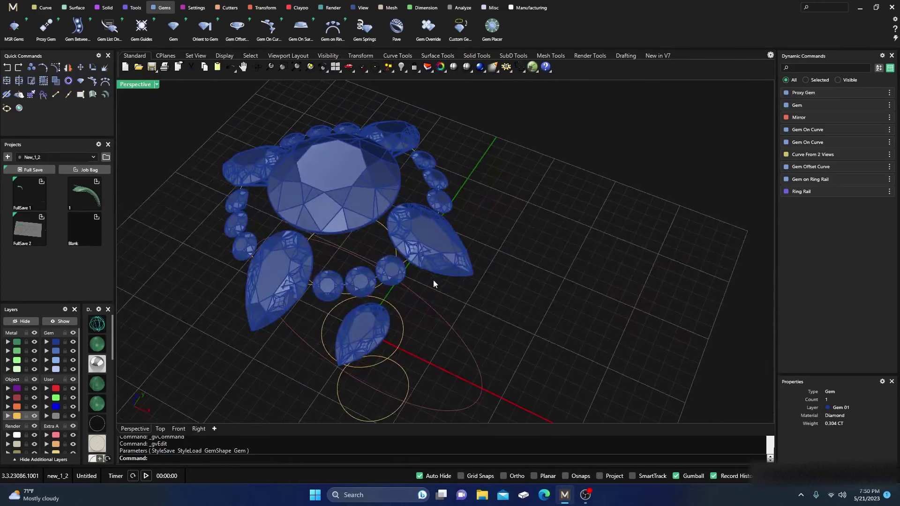
scroll(474, 308, "up", 2)
scroll(429, 223, "up", 3)
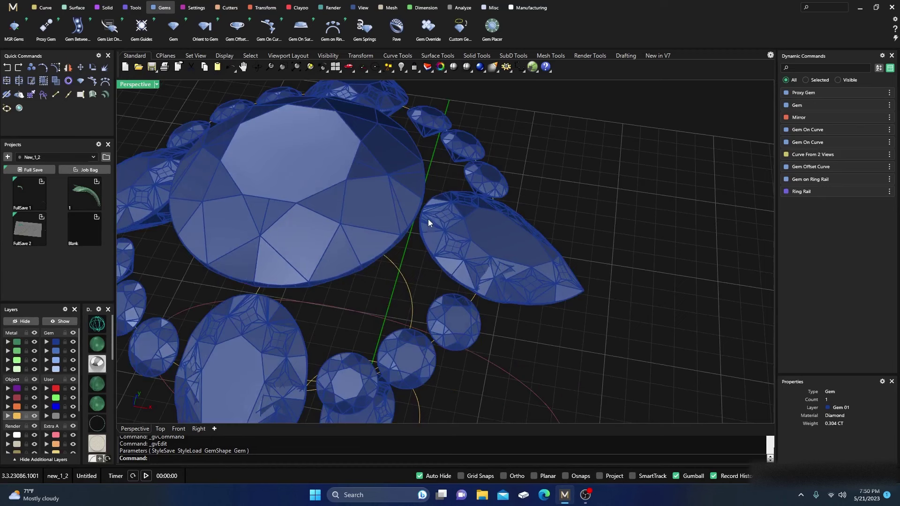
scroll(430, 220, "down", 3)
mouse_move(449, 245)
right_mouse_down()
mouse_move(422, 255)
mouse_move(422, 245)
mouse_move(454, 227)
right_mouse_up()
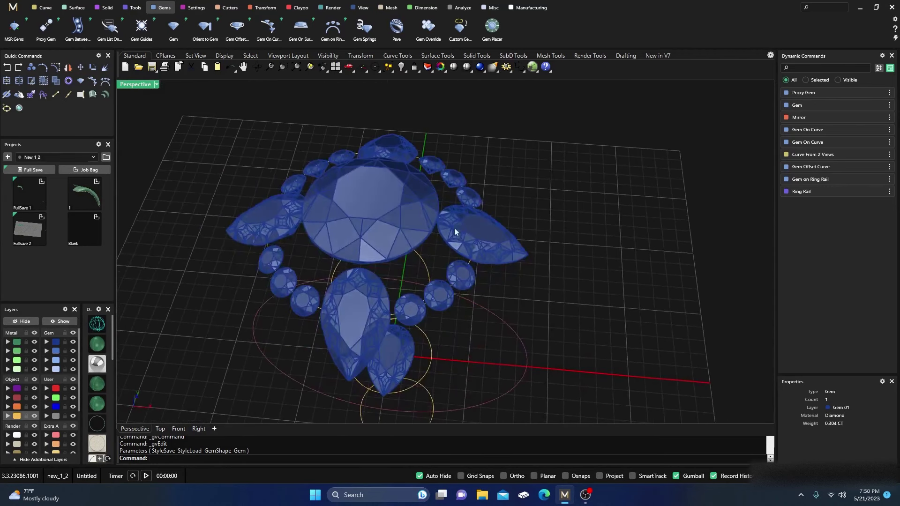
left_click(487, 233)
left_click(276, 127)
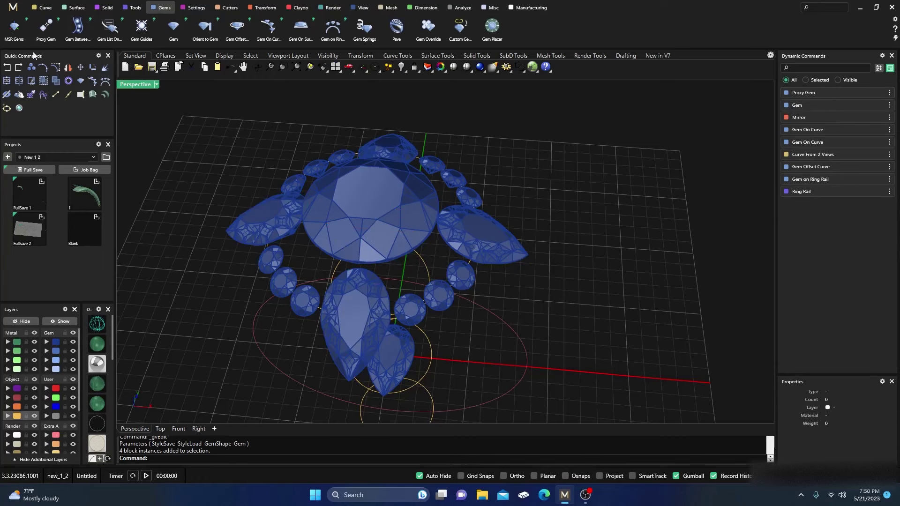
Apply MSR Gems to the four proxy pears and move them slightly outward from the center stone.
left_click(13, 27)
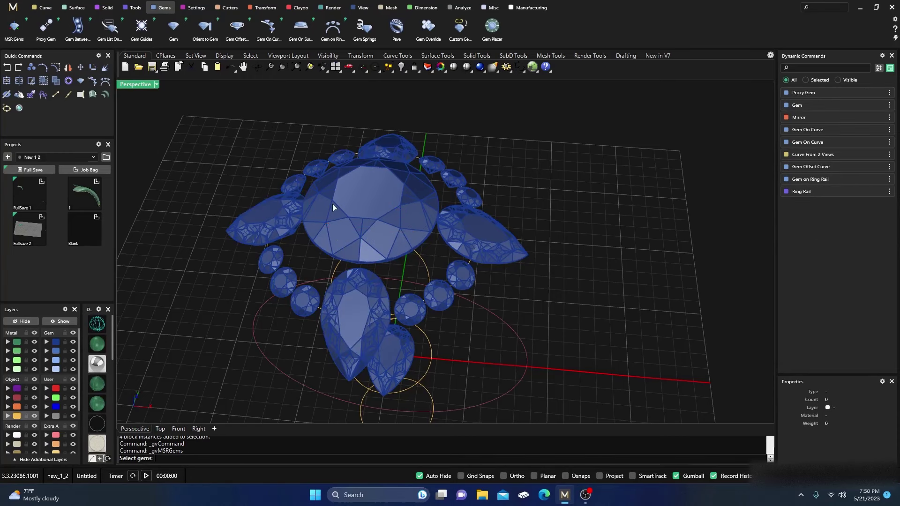
right_click_drag(584, 344, 412, 121)
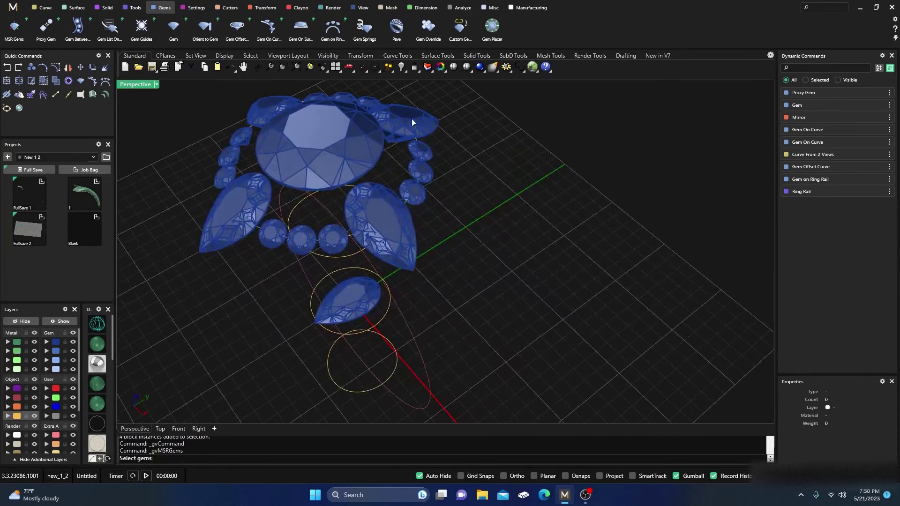
left_click(412, 119)
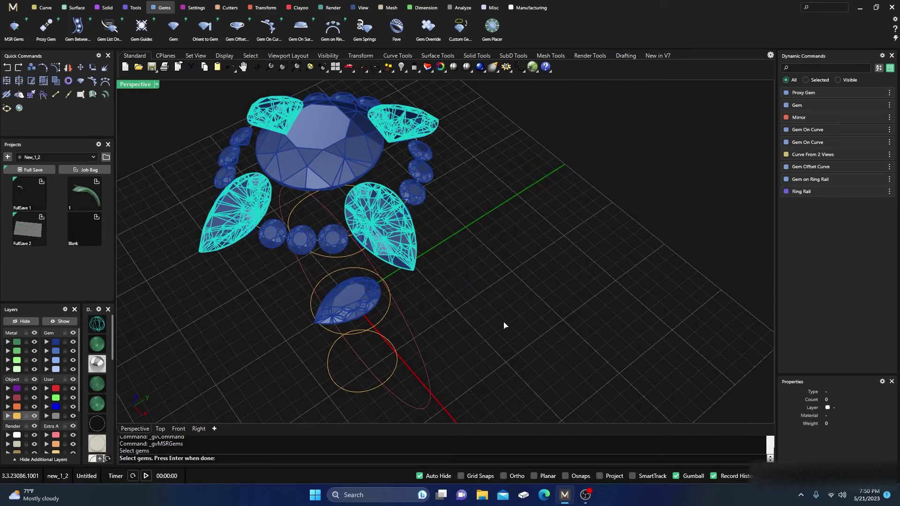
key("Return")
right_click_drag(518, 351, 468, 334)
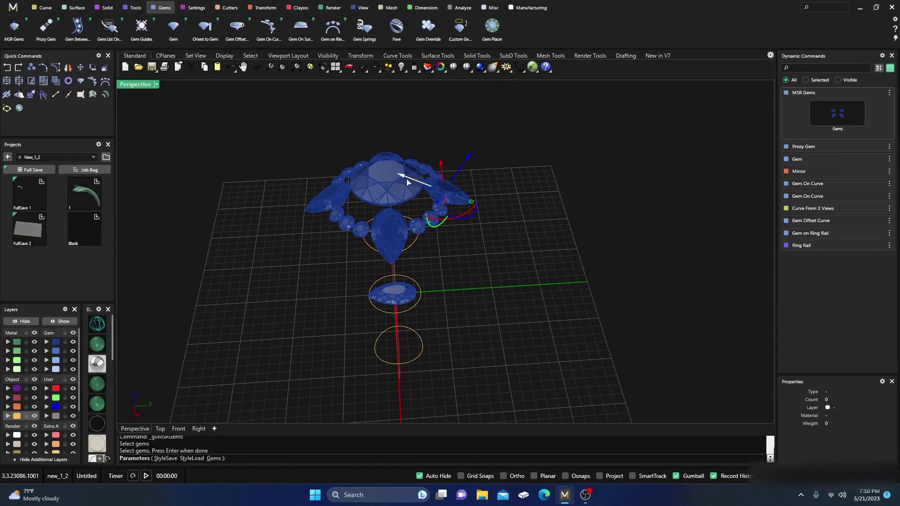
left_click_drag(402, 175, 414, 183)
mouse_move(459, 301)
right_mouse_down()
mouse_move(478, 308)
mouse_move(465, 308)
right_mouse_up()
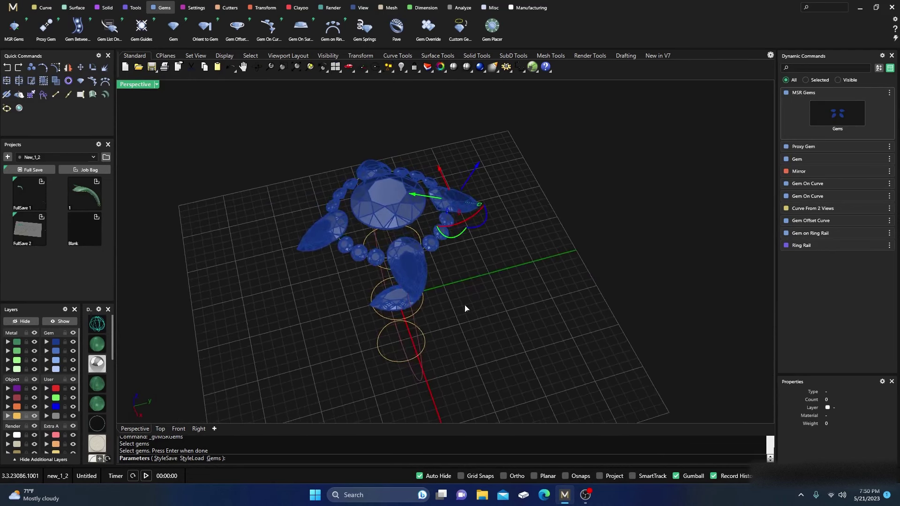
scroll(412, 260, "up", 5)
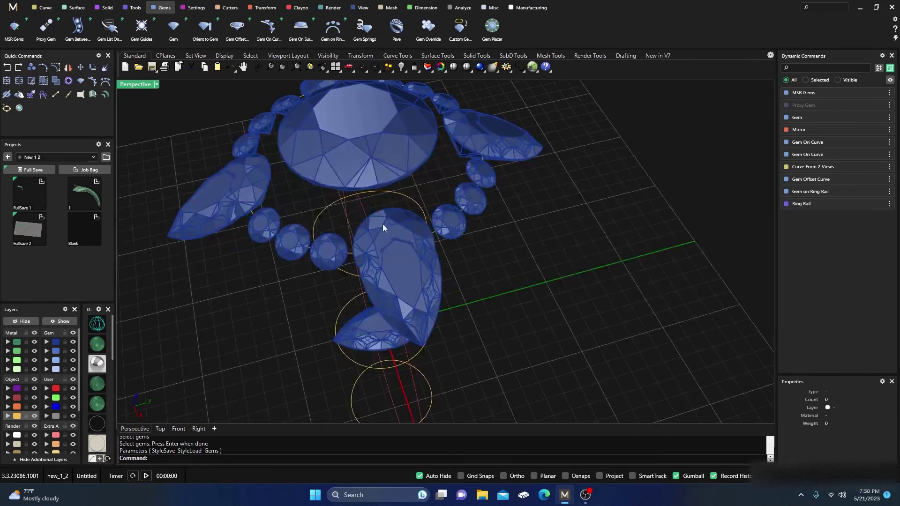
key("Return")
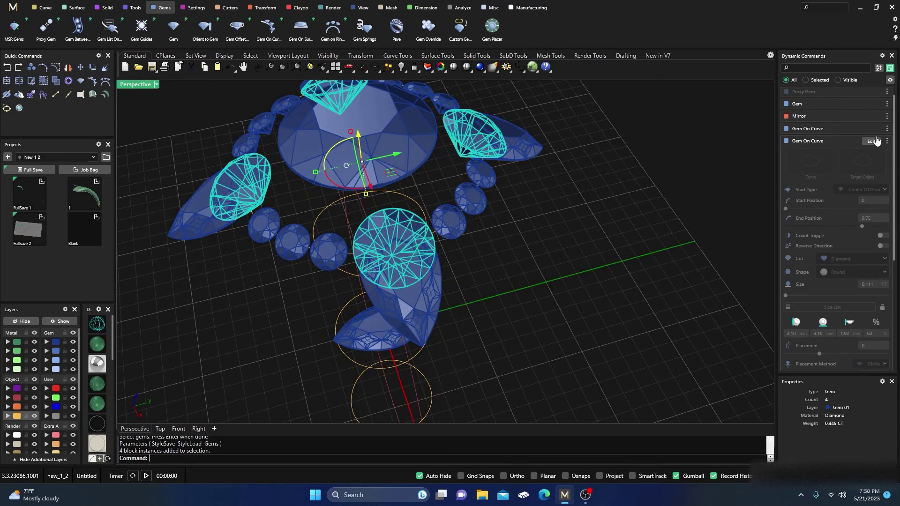
Hide the Gem On Curve command of the four original round gems overlapping the pears.
left_click(887, 142)
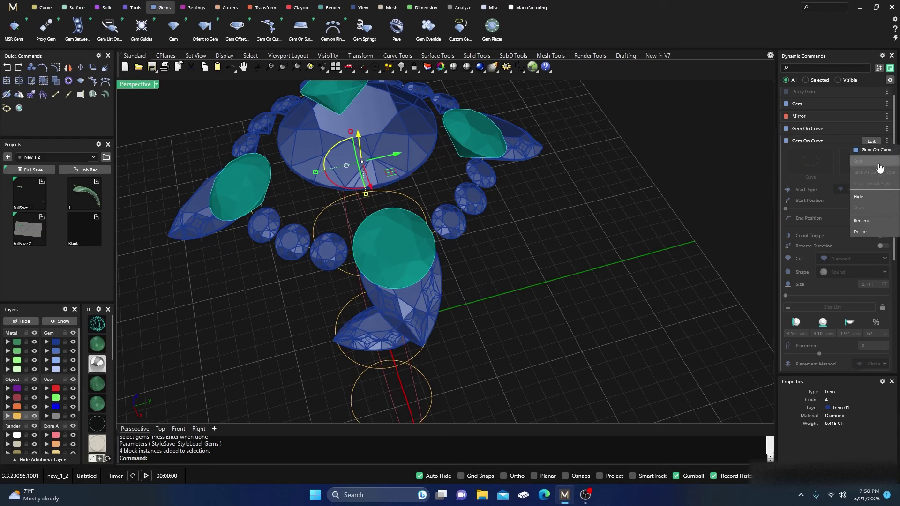
left_click(859, 197)
Edit the Gem On Curve of the small rounds, enlarging the start gem width to 1.75 mm and moving the start position to 0.071.
right_click_drag(556, 294, 397, 215)
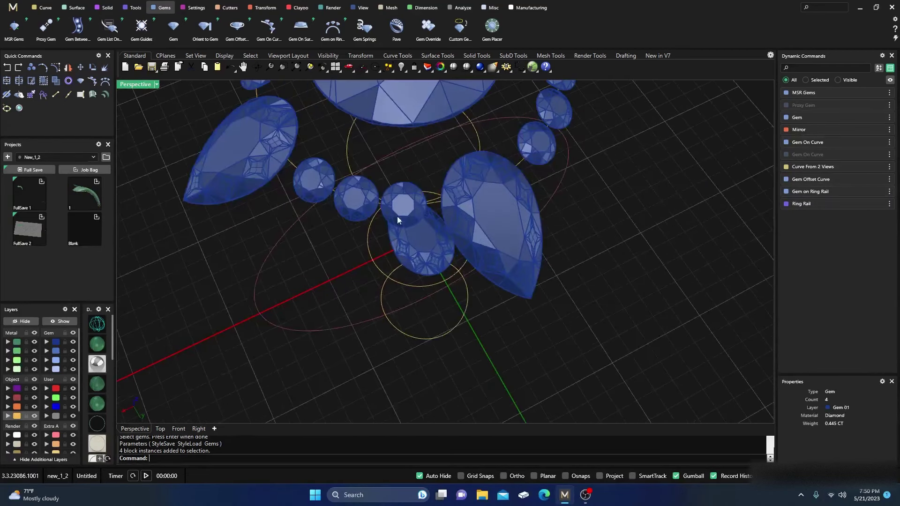
left_click(397, 213)
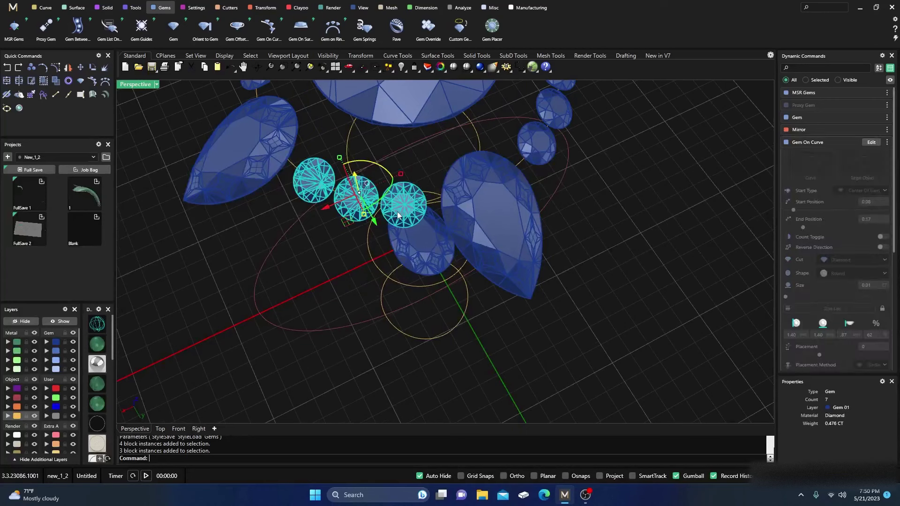
left_click(871, 142)
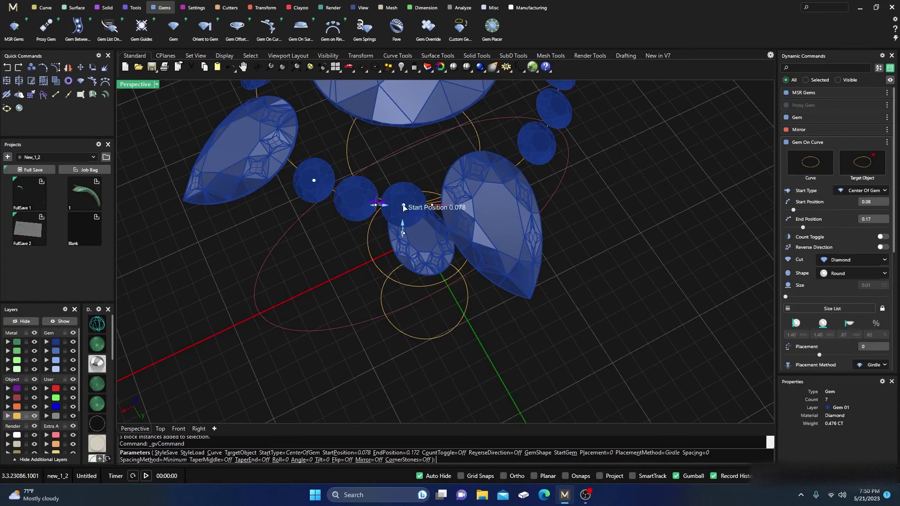
left_click_drag(381, 208, 378, 205)
left_click_drag(377, 206, 411, 205)
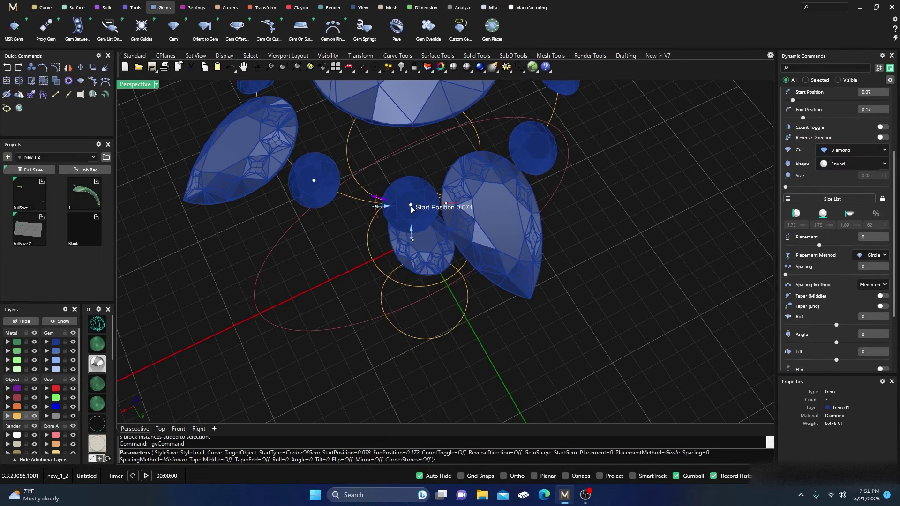
Move the small rounds' end position to 0.176, set the start gem width to 1.60 mm and finish the edit.
left_click_drag(314, 182, 311, 179)
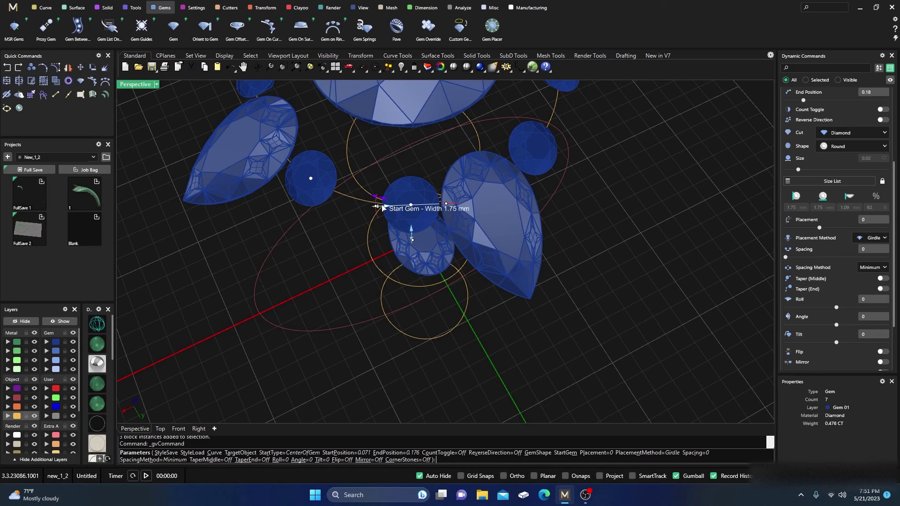
left_click_drag(382, 208, 385, 209)
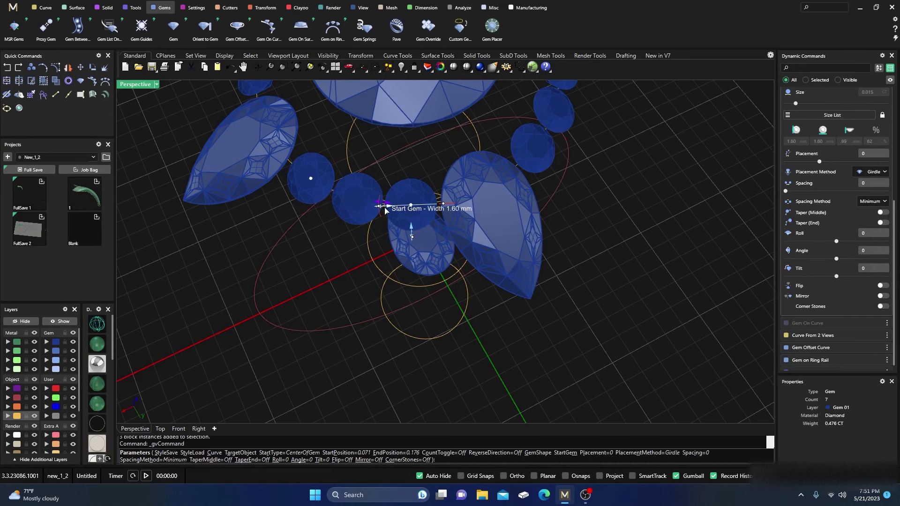
scroll(359, 267, "down", 2)
right_click_drag(385, 307, 356, 301)
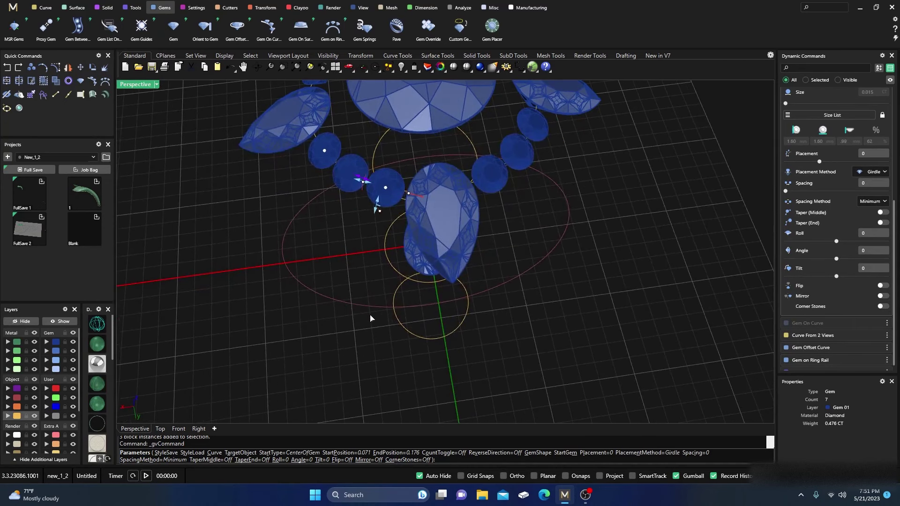
right_click(371, 316)
Edit the Gem Offset Curve beneath the center stone and change its Z Offset to -1.4.
right_click_drag(372, 337, 510, 268)
scroll(450, 312, "down", 3)
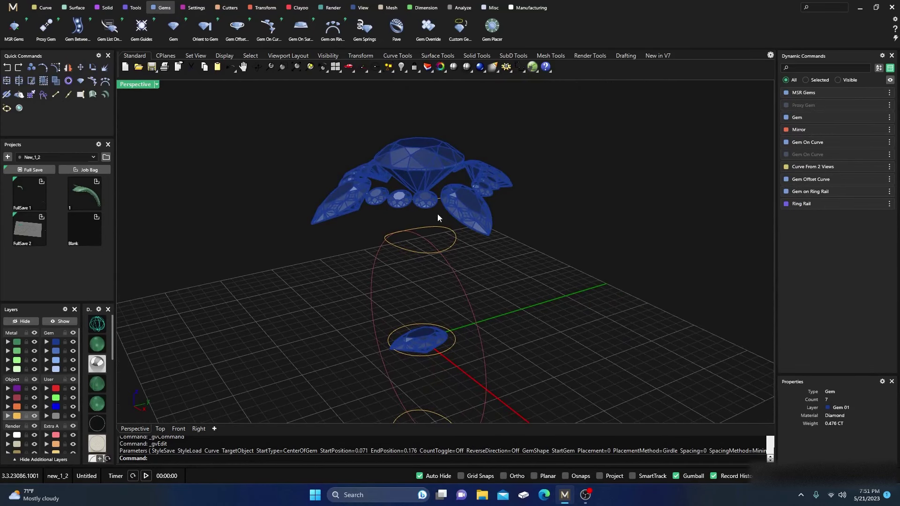
scroll(440, 206, "up", 3)
left_click(440, 191, "shift")
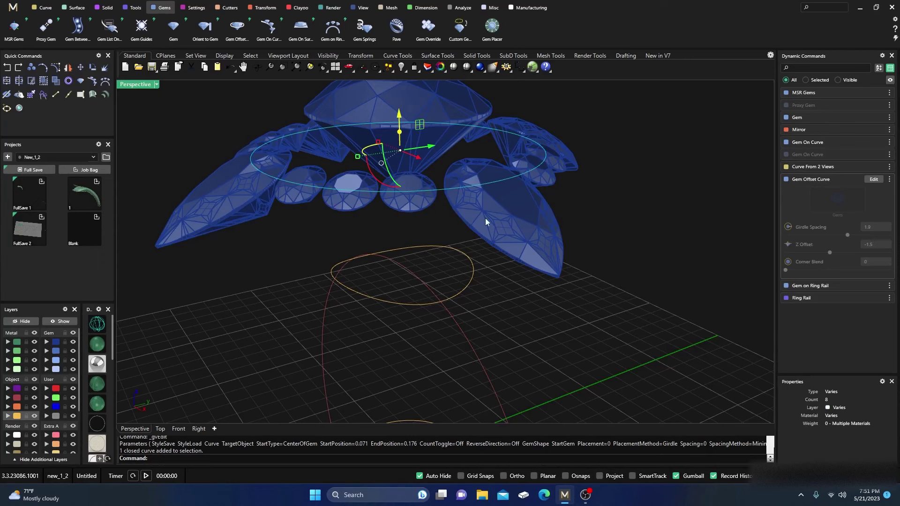
left_click(874, 179)
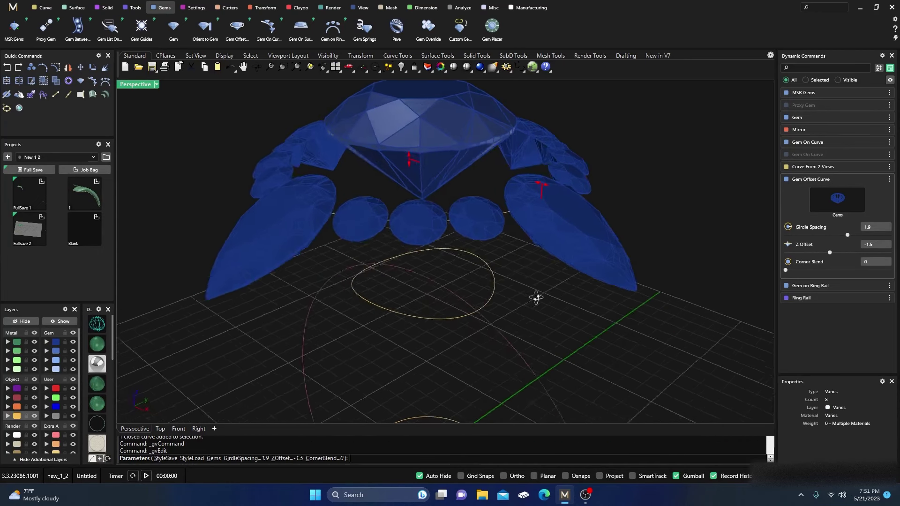
mouse_move(415, 164)
left_mouse_down()
mouse_move(412, 187)
mouse_move(415, 164)
left_mouse_up()
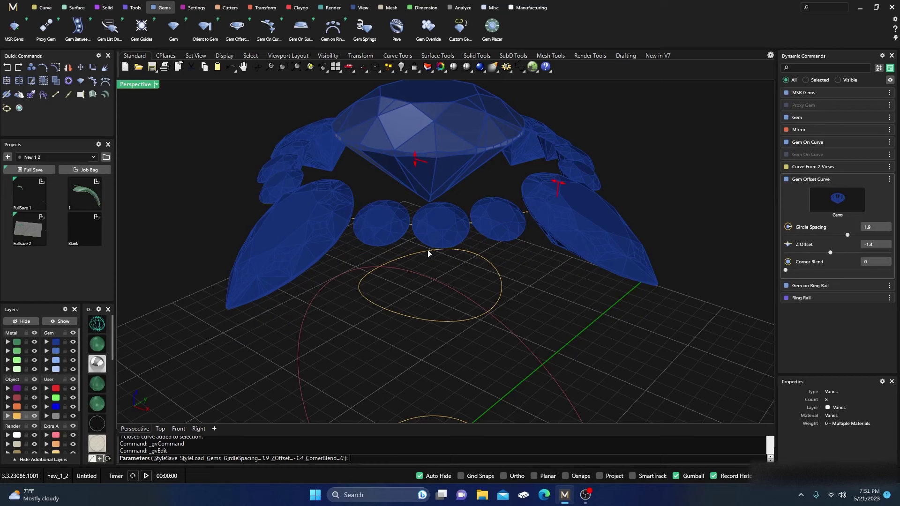
right_click(400, 244)
Select the circle around the base pear gem and scale it up slightly in its plane.
scroll(398, 245, "down", 7)
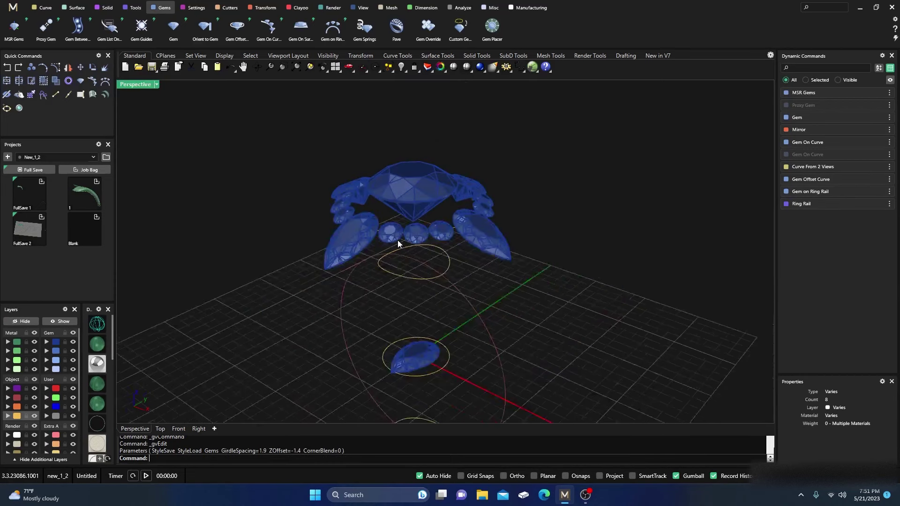
left_click(445, 370)
right_click_drag(445, 371, 501, 385)
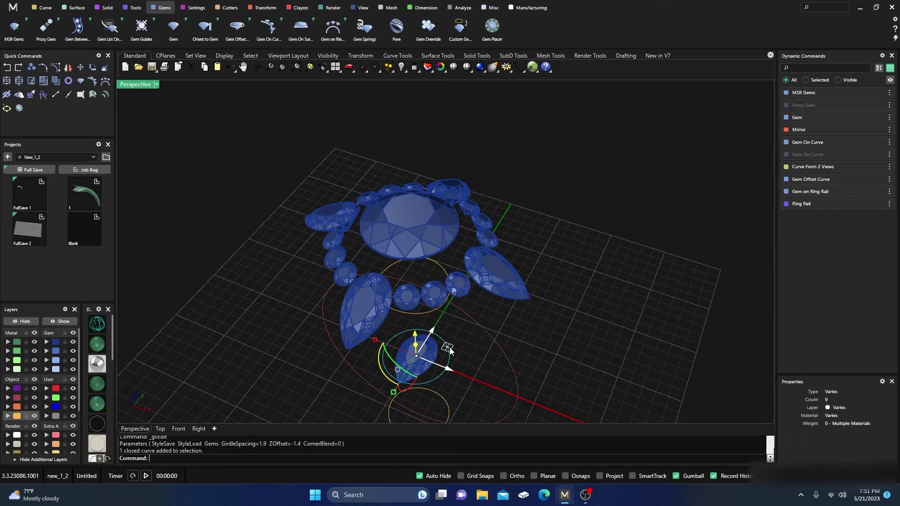
left_click_drag(450, 348, 459, 352)
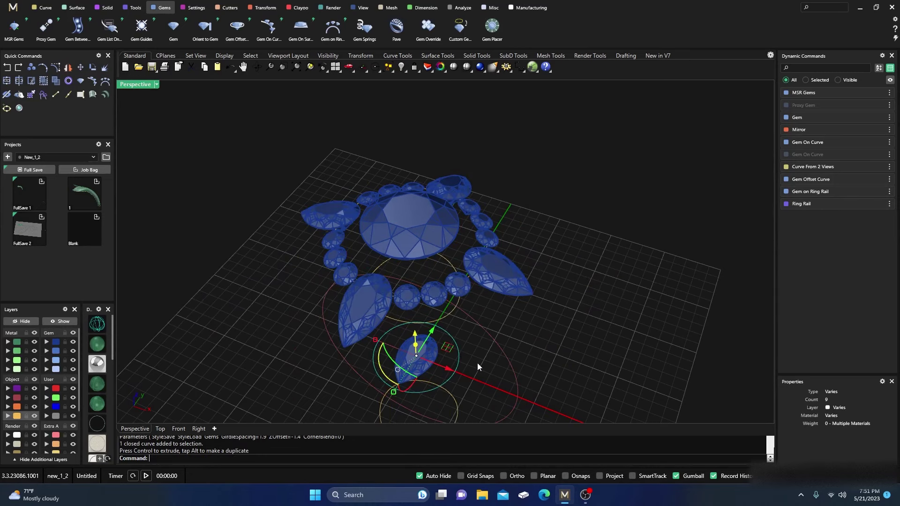
Clear the selection and examine the halo's pears, small rounds and driving curves from several angles.
right_click_drag(477, 364, 520, 368)
left_click(500, 322)
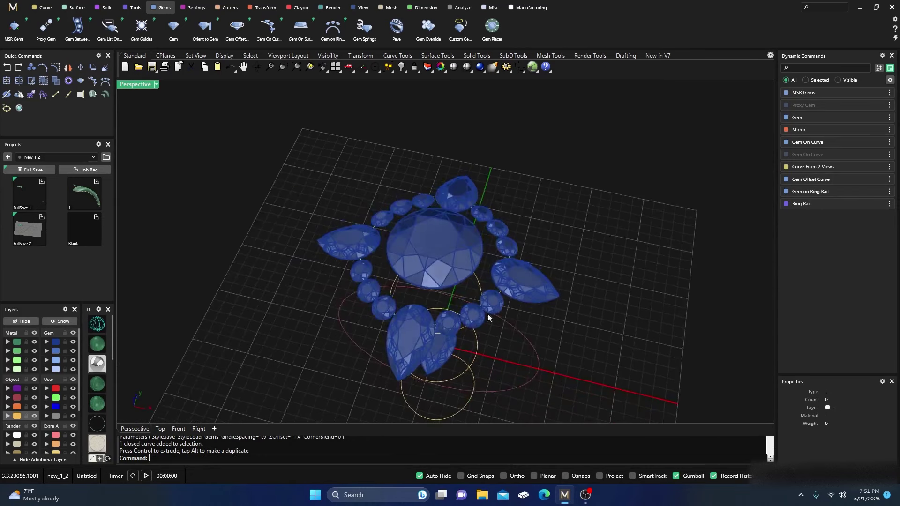
scroll(435, 257, "down", 5)
right_click_drag(435, 257, 438, 288)
scroll(438, 287, "up", 4)
right_click_drag(486, 393, 450, 326)
scroll(476, 319, "up", 5)
scroll(488, 302, "down", 2)
scroll(458, 301, "down", 3)
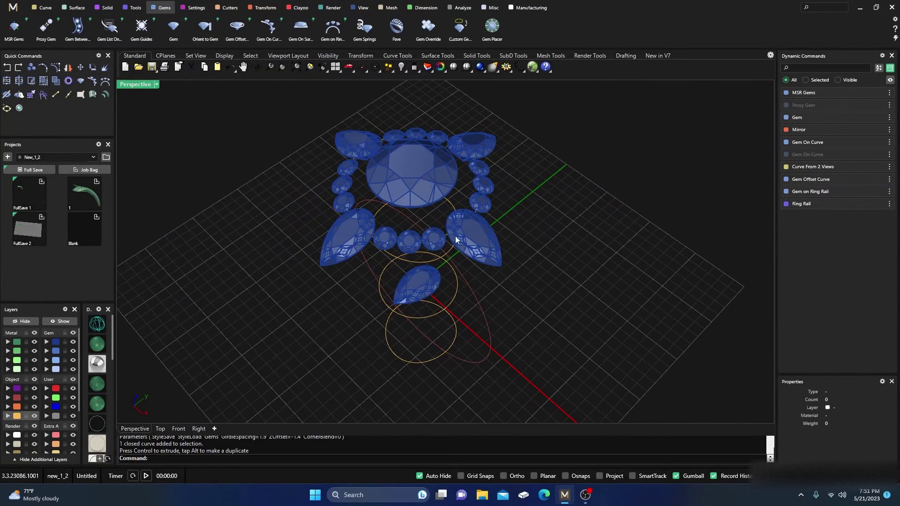
Select one halo pear and move it outward along its length with MSR Gems, away from the ring of small rounds.
left_click(485, 261)
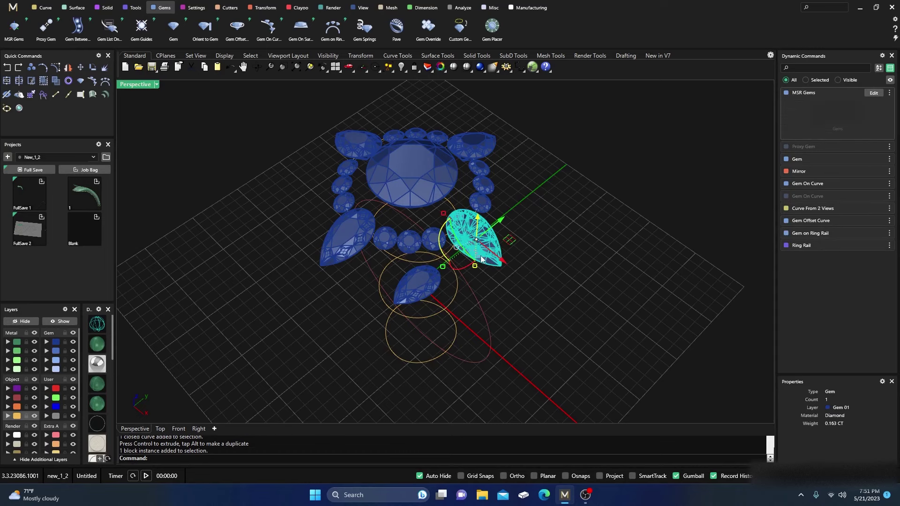
left_click(14, 27)
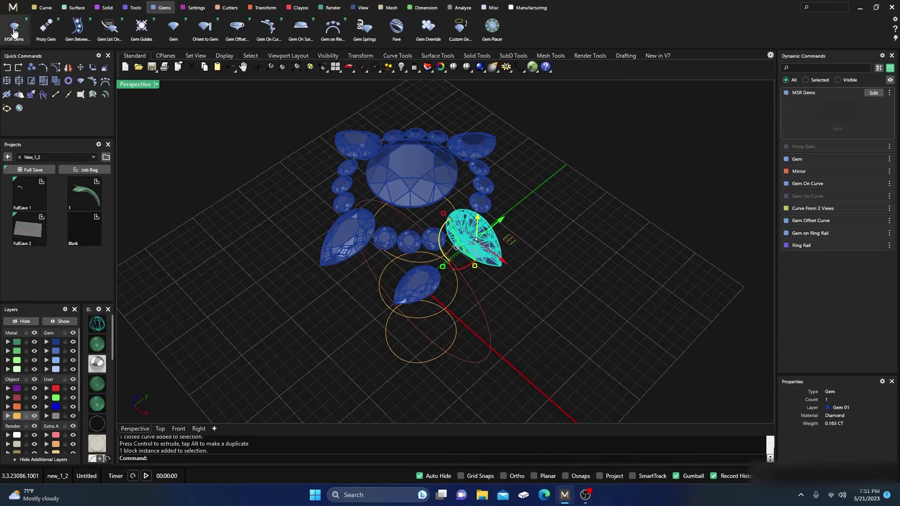
right_click_drag(587, 321, 496, 228)
scroll(496, 229, "up", 3)
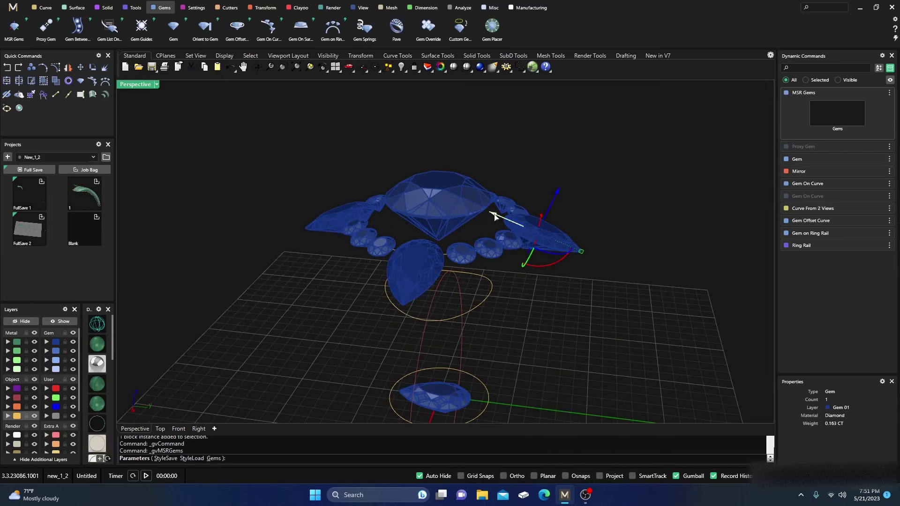
left_click_drag(512, 226, 515, 228)
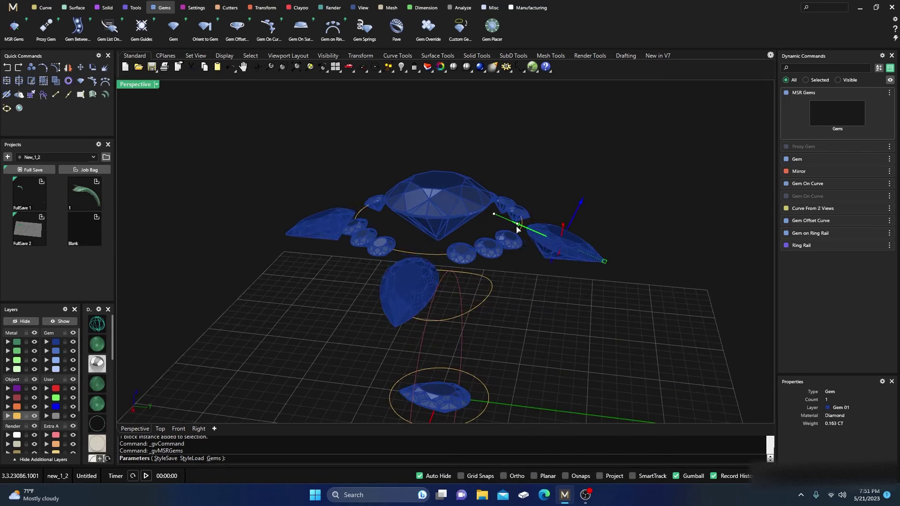
right_click_drag(550, 307, 420, 338)
right_click(362, 349)
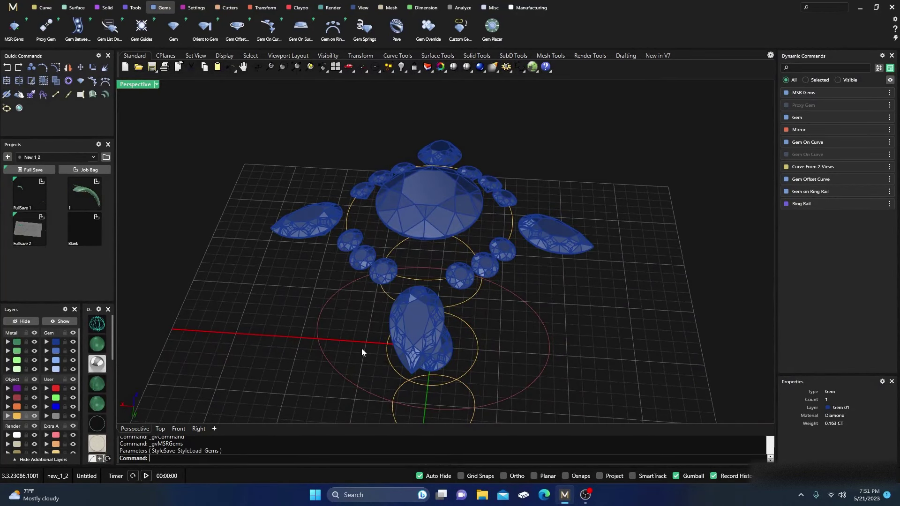
Edit the small rounds' Gem On Curve, moving the start position to 0.028 and the end position to 0.22.
left_click(375, 283)
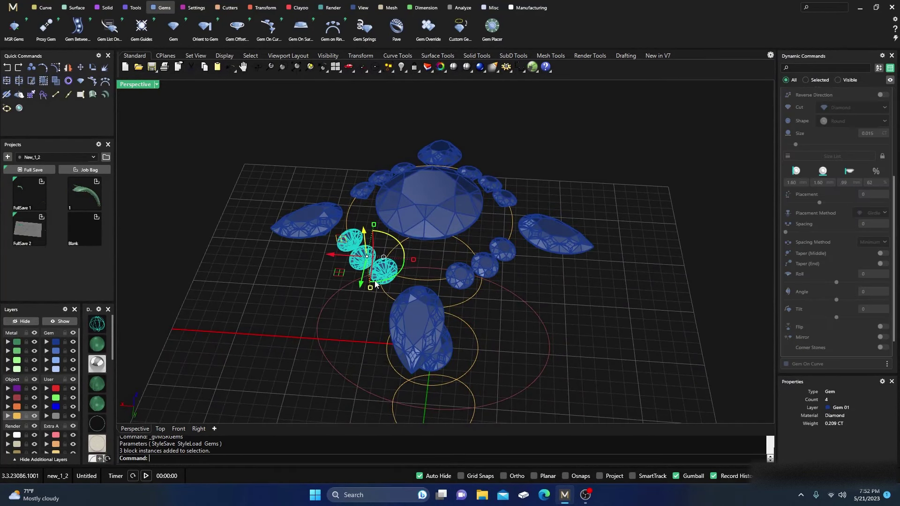
scroll(854, 152, "up", 3)
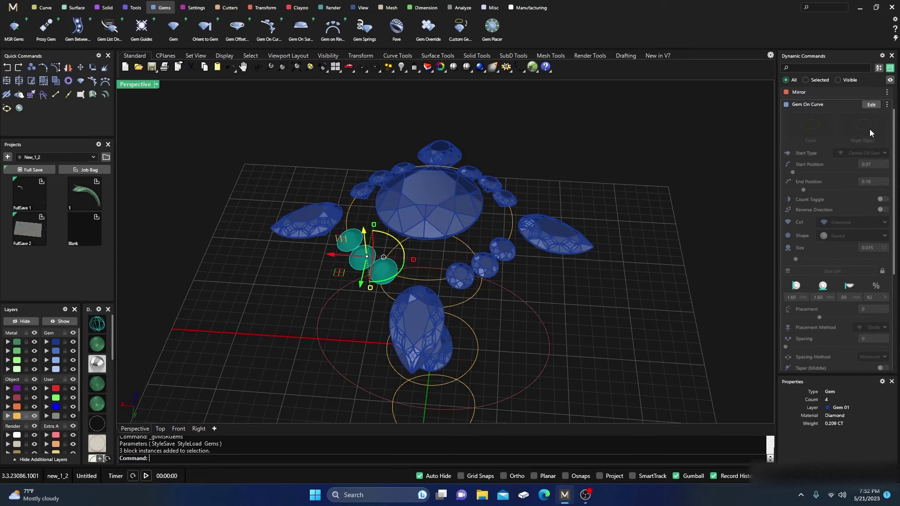
left_click(870, 105)
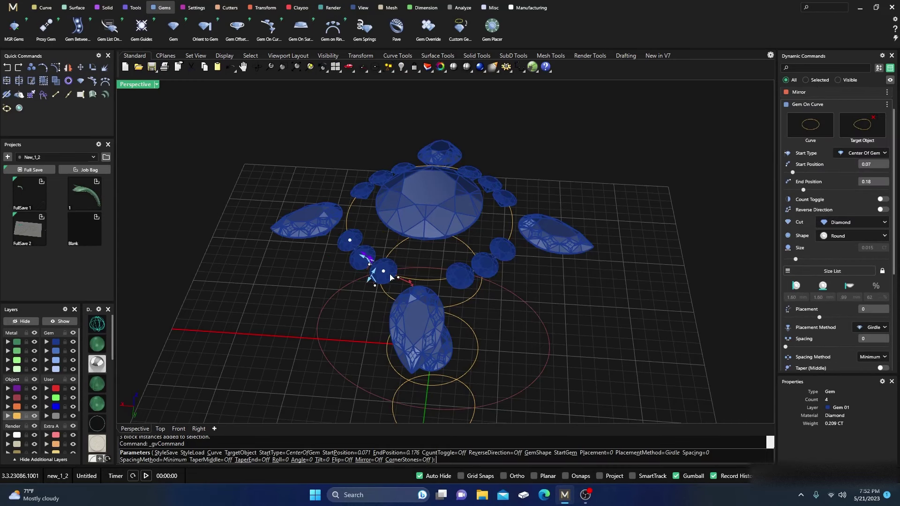
left_click_drag(389, 275, 406, 284)
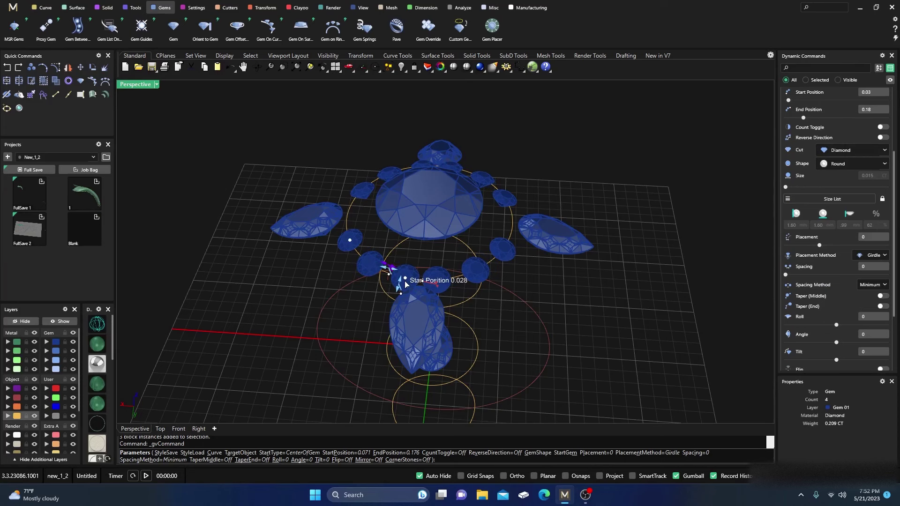
right_click_drag(386, 310, 415, 330)
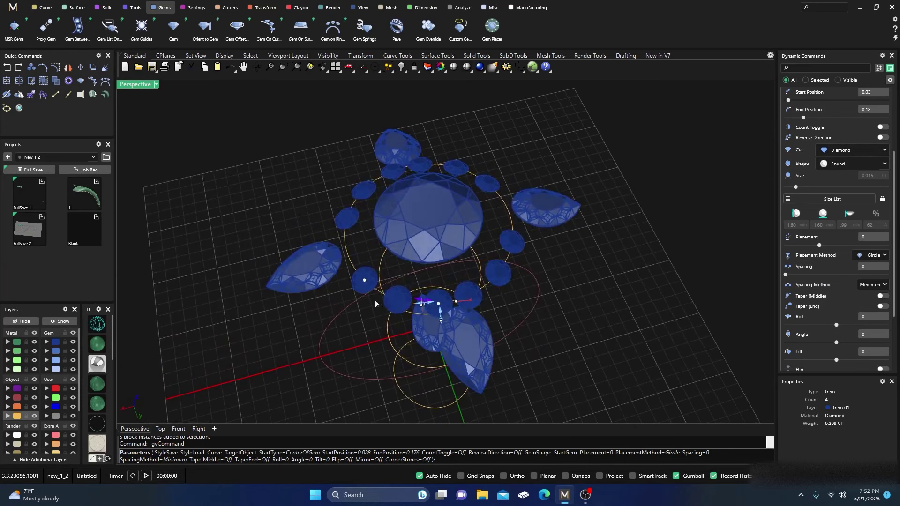
left_click_drag(366, 283, 352, 265)
Set the small rounds' roll to 1, start gem width to 1.80 mm and start position to 0.031, and finish the edit.
scroll(439, 320, "up", 3)
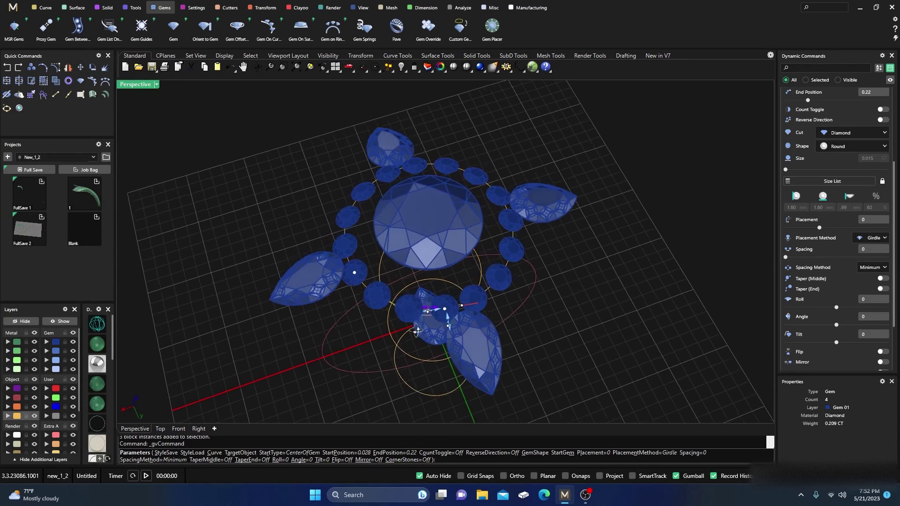
mouse_move(425, 307)
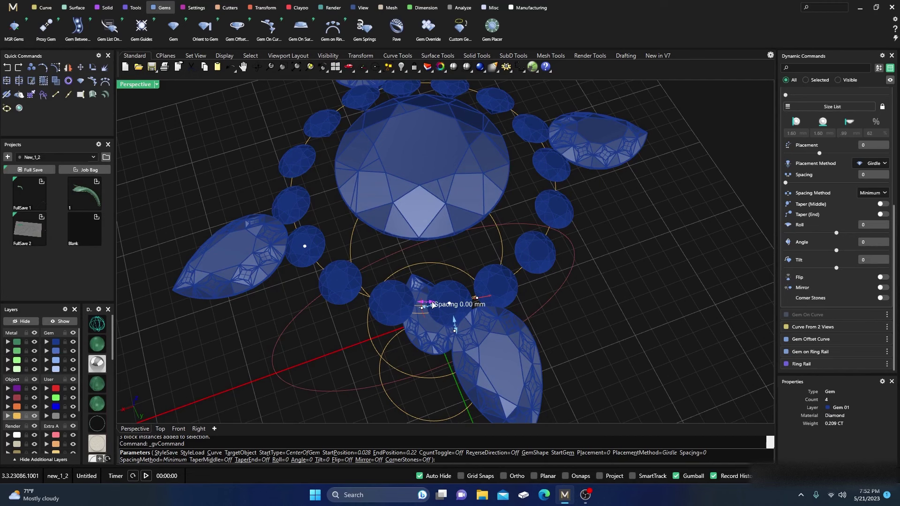
left_click_drag(424, 308, 425, 304)
scroll(425, 302, "up", 4)
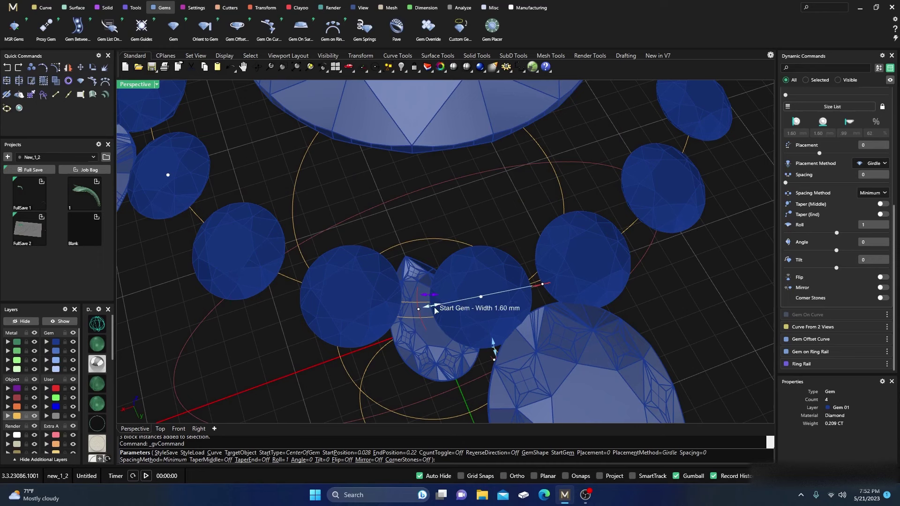
left_click_drag(431, 308, 426, 309)
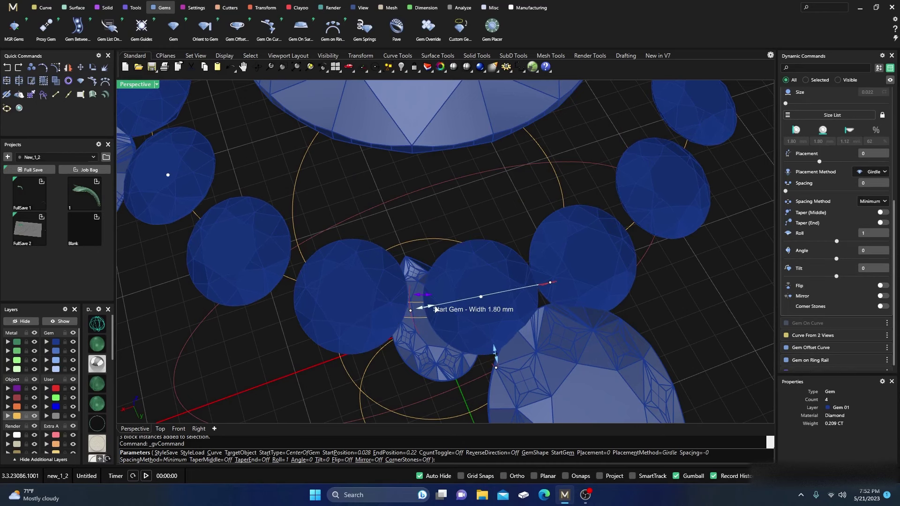
left_click_drag(481, 300, 479, 299)
scroll(412, 286, "down", 3)
right_click_drag(376, 335, 433, 332)
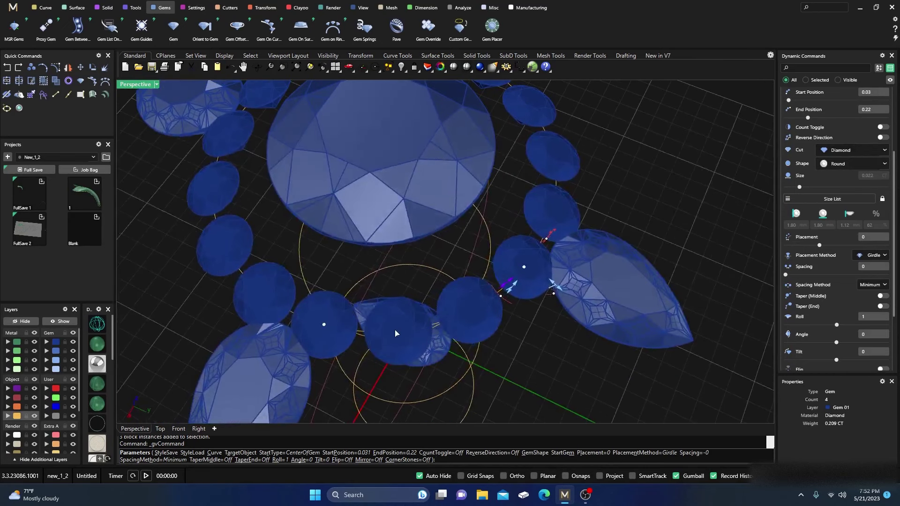
scroll(383, 309, "down", 2)
key("Return")
Use MSR Gems on the halo pear again to shift it farther outward, clear of the enlarged small rounds.
left_click(555, 298)
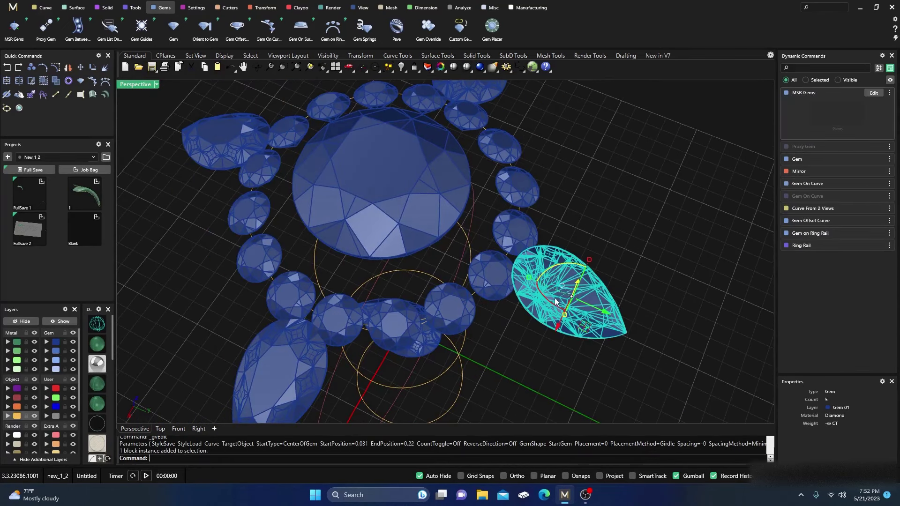
left_click(15, 26)
right_click_drag(513, 363, 515, 293)
left_click_drag(530, 226, 542, 233)
right_click_drag(581, 321, 491, 280)
left_click_drag(459, 192, 407, 253)
right_click_drag(407, 253, 550, 277)
left_click_drag(600, 263, 587, 285)
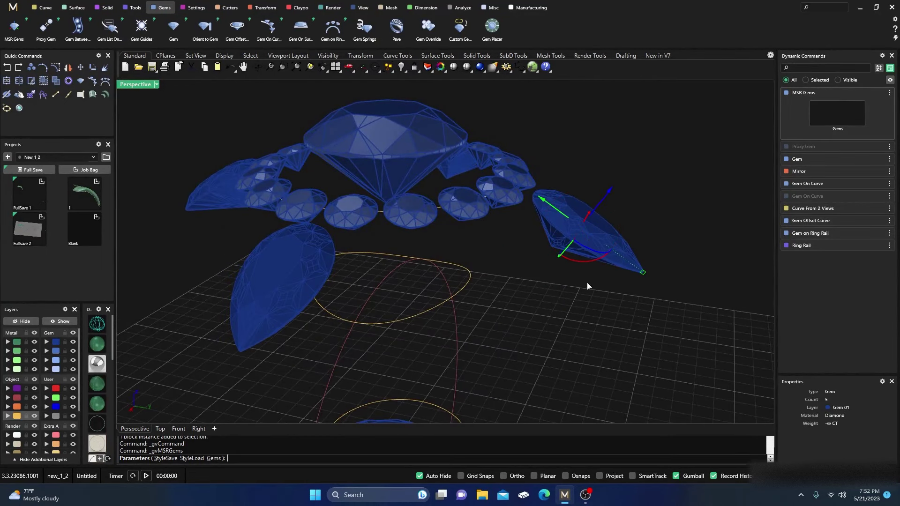
right_click_drag(572, 319, 592, 313)
right_click(592, 313)
Edit the Gem Offset Curve beneath the center stone and lower its Z Offset to -1.5.
right_click_drag(367, 303, 391, 300)
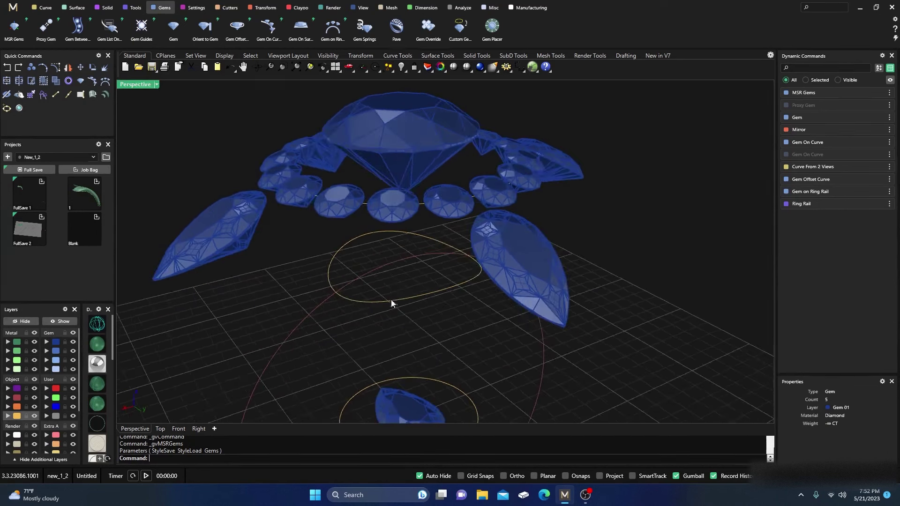
scroll(402, 230, "up", 4)
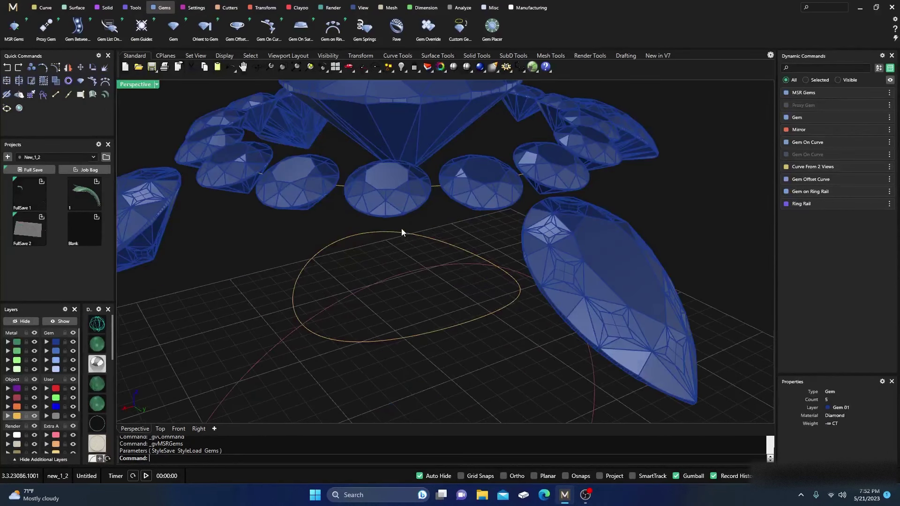
left_click(436, 187)
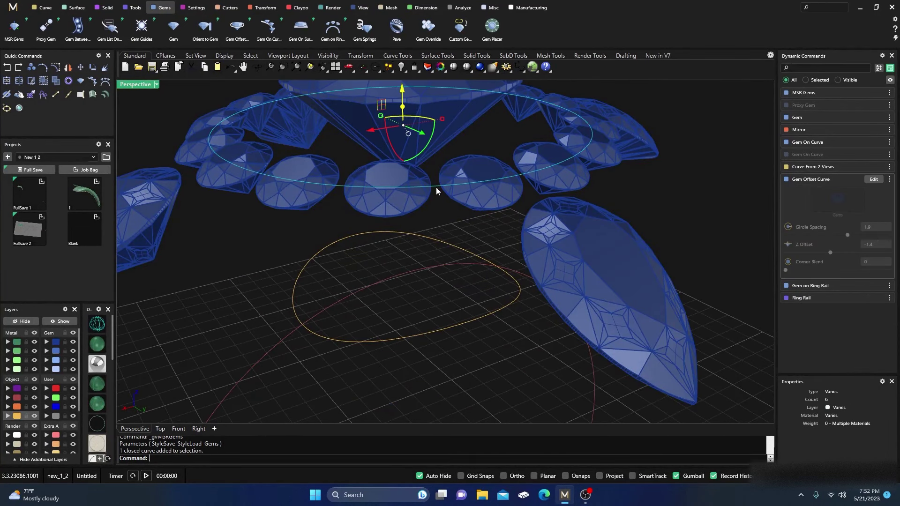
left_click(871, 181)
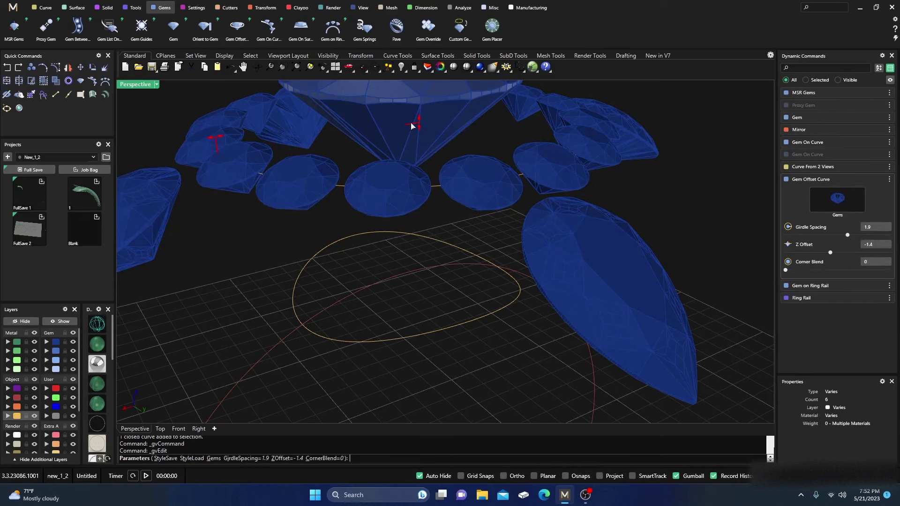
mouse_move(412, 125)
left_mouse_down()
mouse_move(414, 149)
mouse_move(421, 124)
left_mouse_up()
scroll(399, 165, "down", 5)
right_click(382, 251)
Rescale the circle around the base pear gem slightly in its plane, then deselect it.
right_click_drag(412, 294, 453, 344)
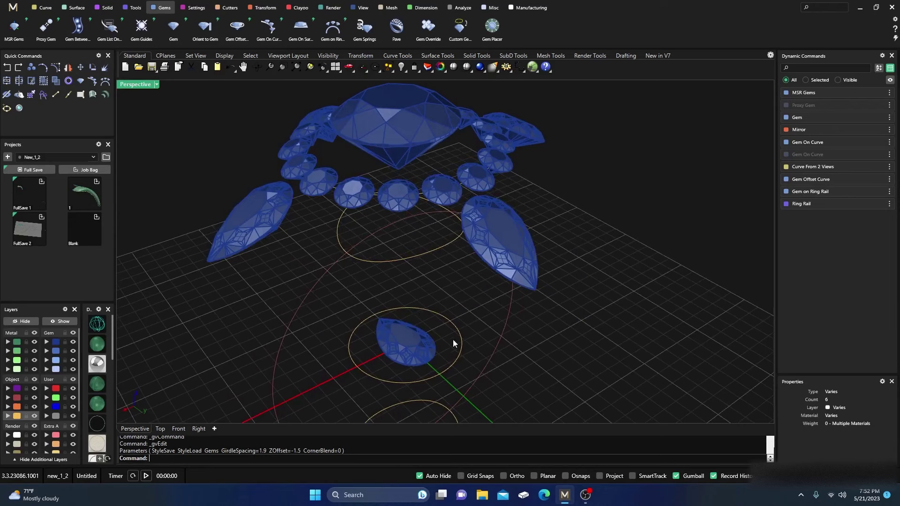
left_click(460, 353, "shift")
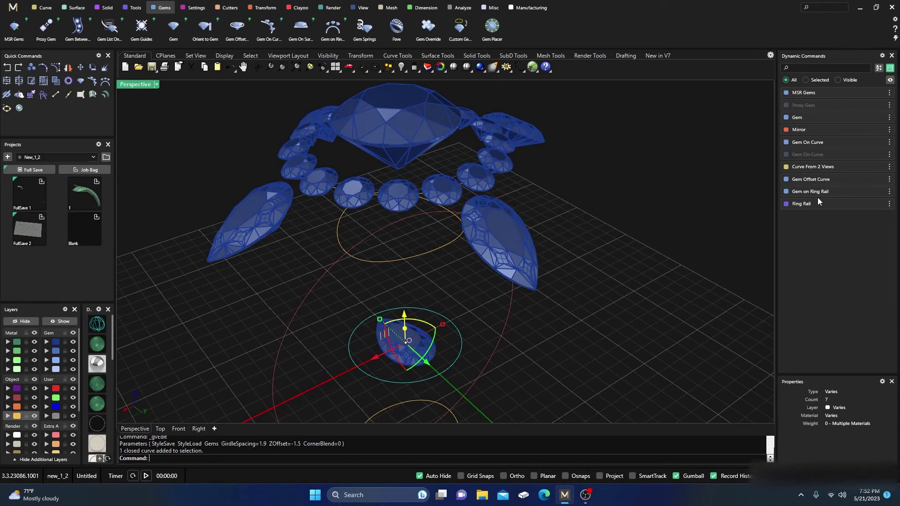
key("Escape")
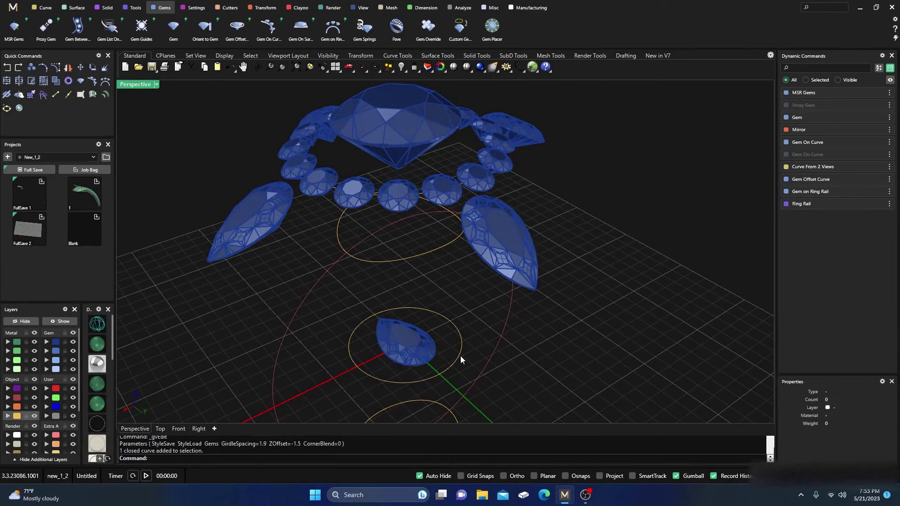
left_click(460, 356)
right_click_drag(552, 375, 515, 390)
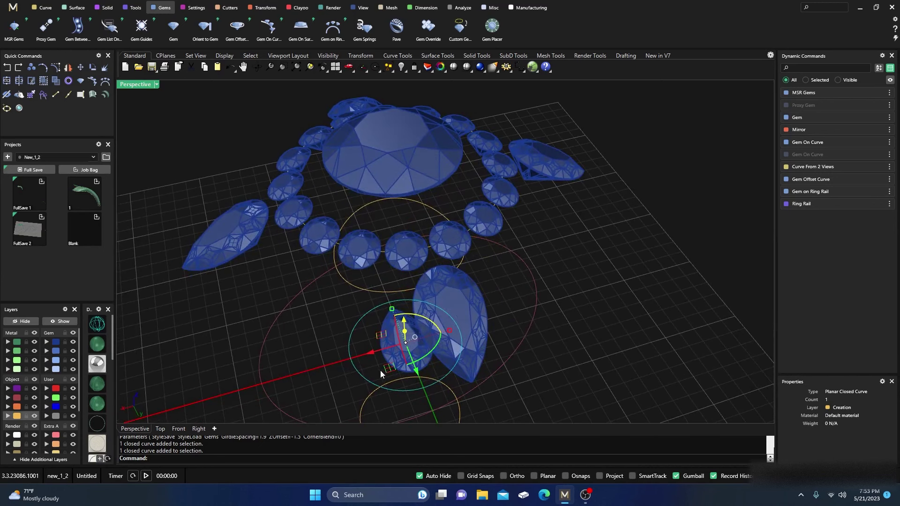
left_click_drag(385, 371, 416, 370)
scroll(499, 342, "down", 7)
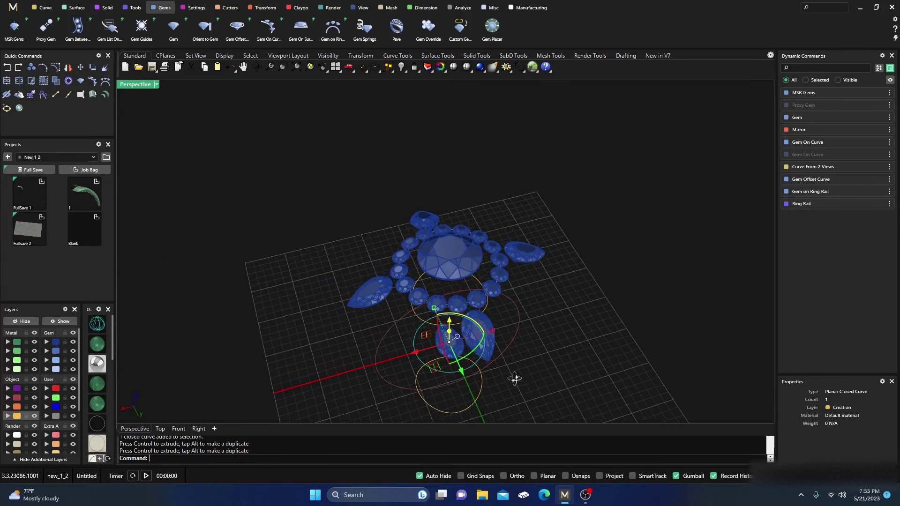
right_click_drag(514, 377, 449, 349)
left_click(335, 277)
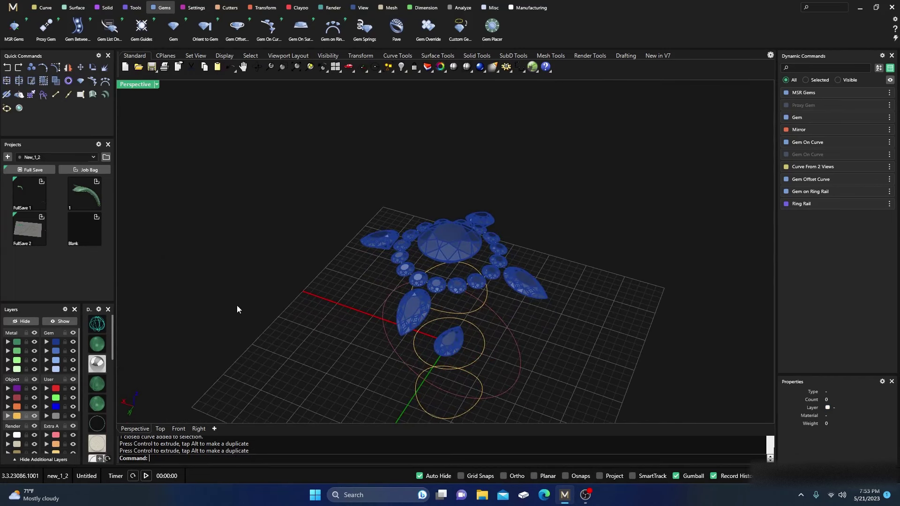
Select all gems on the Gem 01 layer and create Under Bezels beneath them with the default settings.
left_click(56, 343)
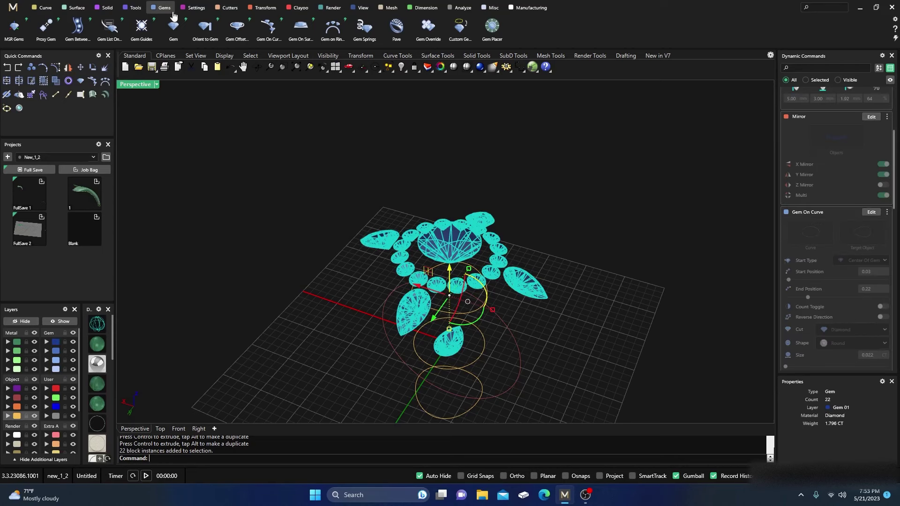
left_click(196, 10)
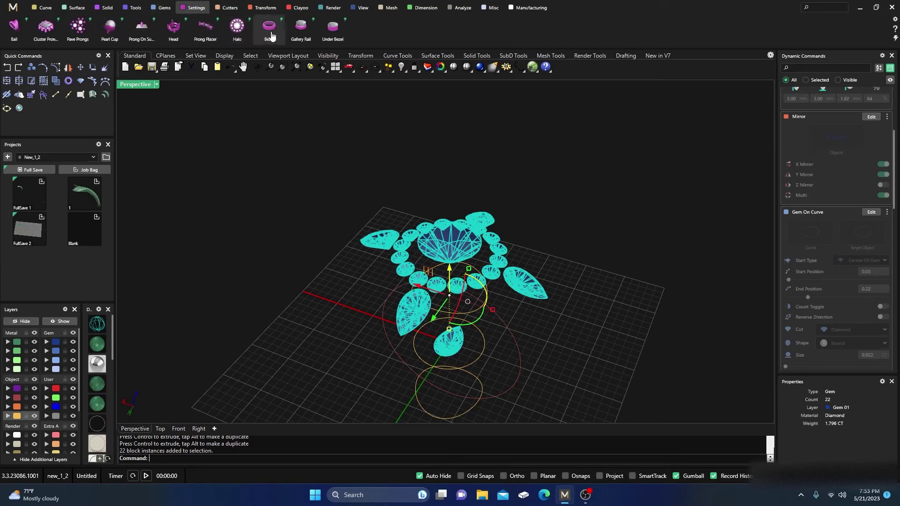
left_click(333, 27)
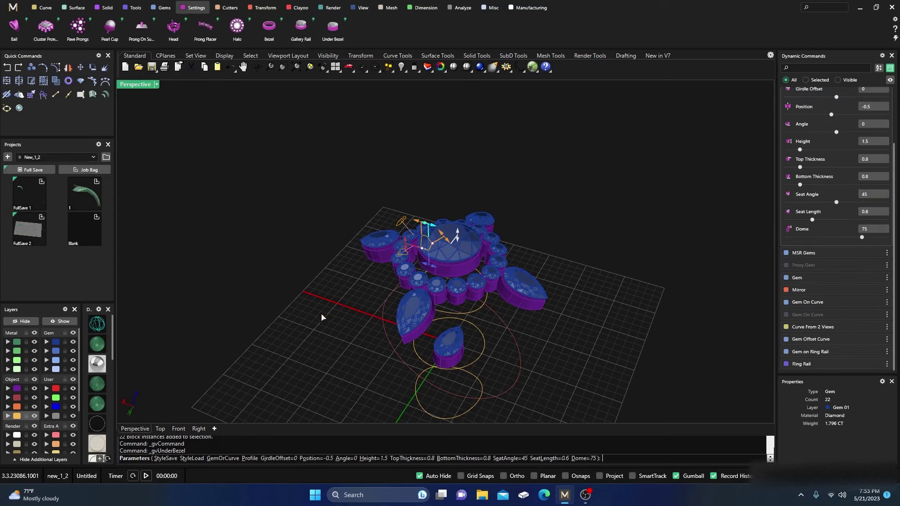
right_click_drag(321, 315, 387, 305)
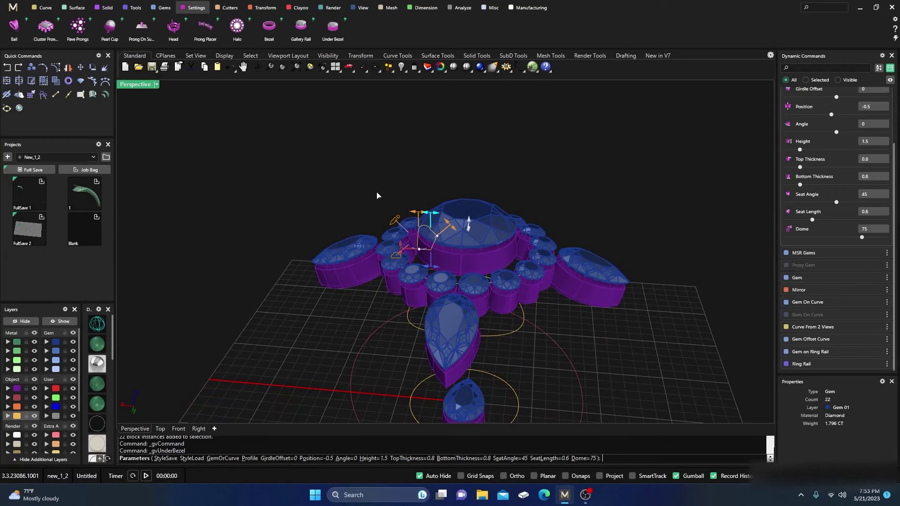
right_click(377, 194)
Delete the under bezel beneath the center stone, keeping those under the halo gems.
scroll(377, 194, "down", 3)
right_click_drag(377, 194, 462, 232)
scroll(426, 263, "up", 5)
left_click(460, 231)
key("Delete")
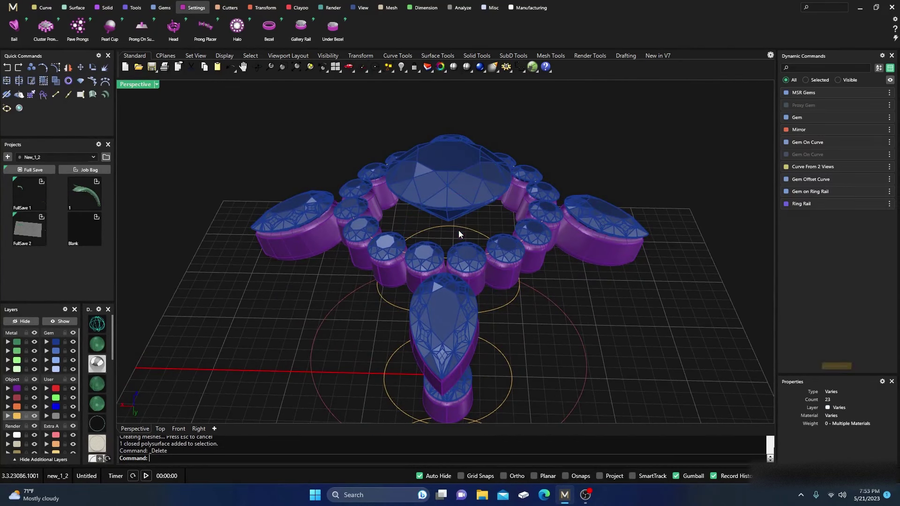
left_click(449, 187)
left_click(548, 142)
scroll(548, 141, "down", 6)
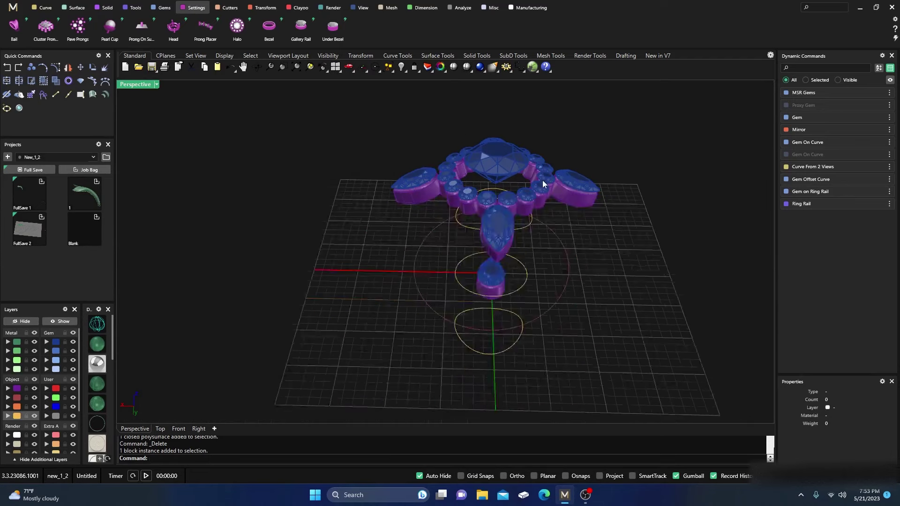
Examine the under bezels beneath the halo gems and the base pear from several angles.
right_click_drag(543, 184, 437, 196)
scroll(496, 272, "up", 4)
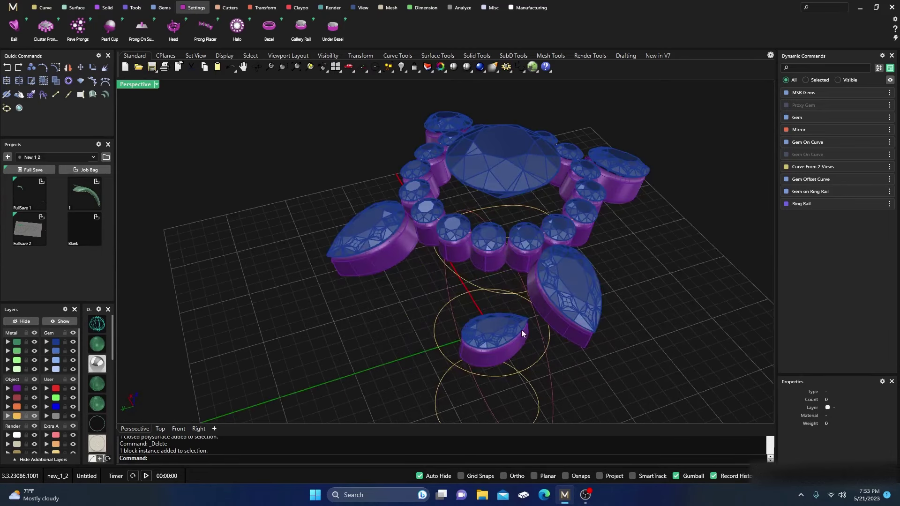
right_click_drag(521, 330, 422, 342)
scroll(463, 314, "down", 3)
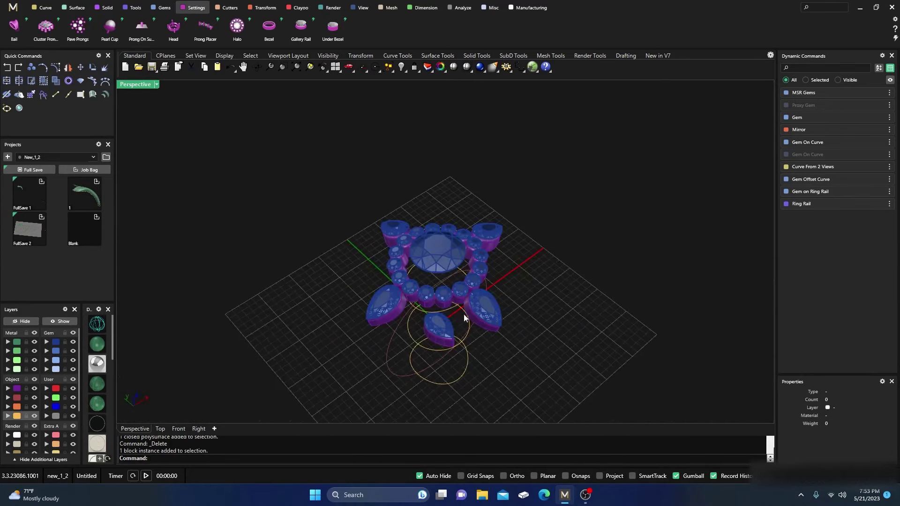
right_click_drag(463, 314, 473, 272)
scroll(418, 304, "up", 4)
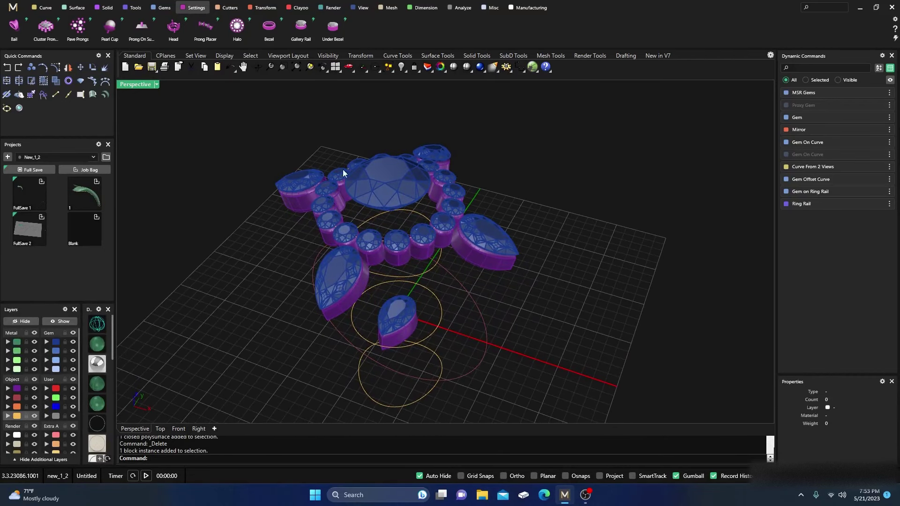
mouse_move(453, 335)
right_mouse_down()
mouse_move(462, 315)
mouse_move(446, 381)
mouse_move(443, 323)
right_mouse_up()
Scale the circle around the base pear gem up and back down in its plane to check how the under bezels respond.
left_click(437, 338)
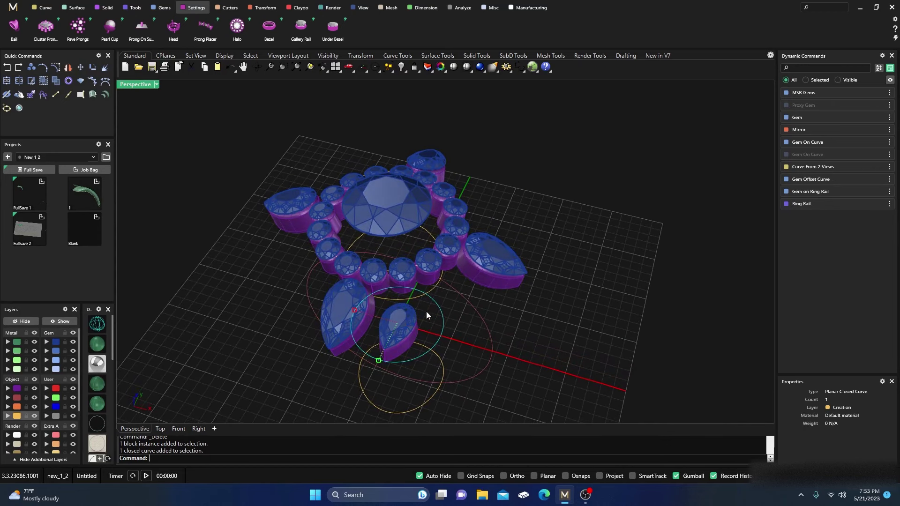
left_click_drag(427, 312, 466, 361)
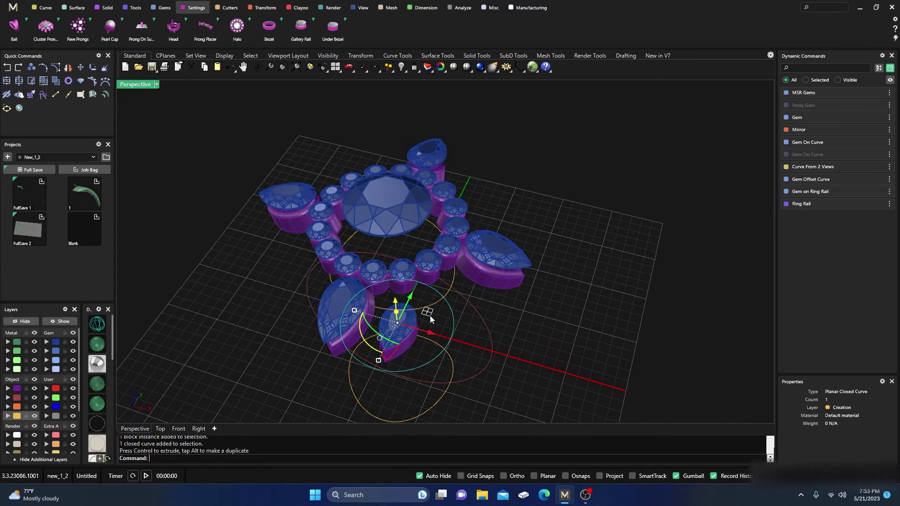
left_click_drag(430, 318, 416, 315)
right_click_drag(416, 315, 445, 327)
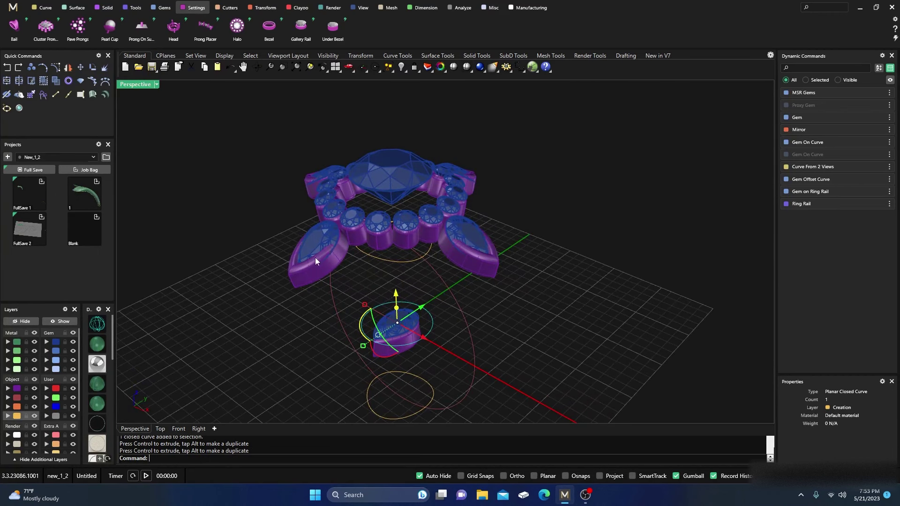
right_click(303, 327)
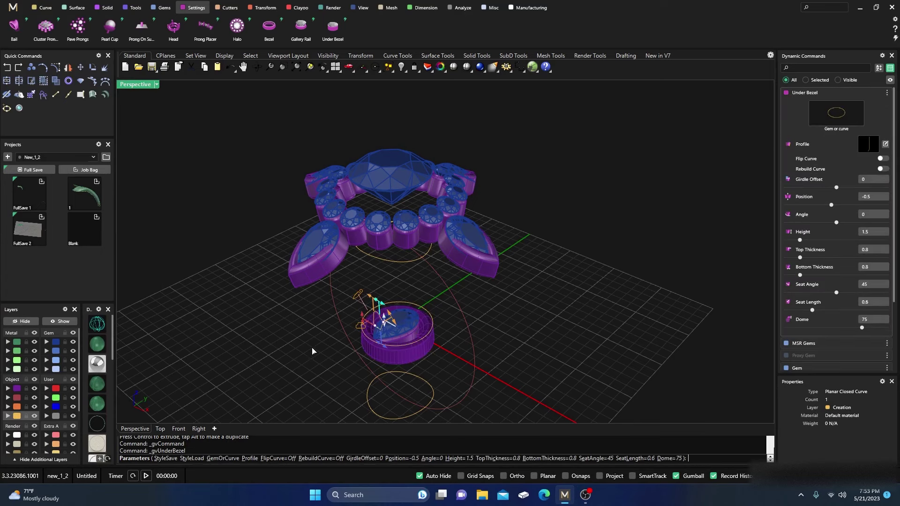
key("Escape")
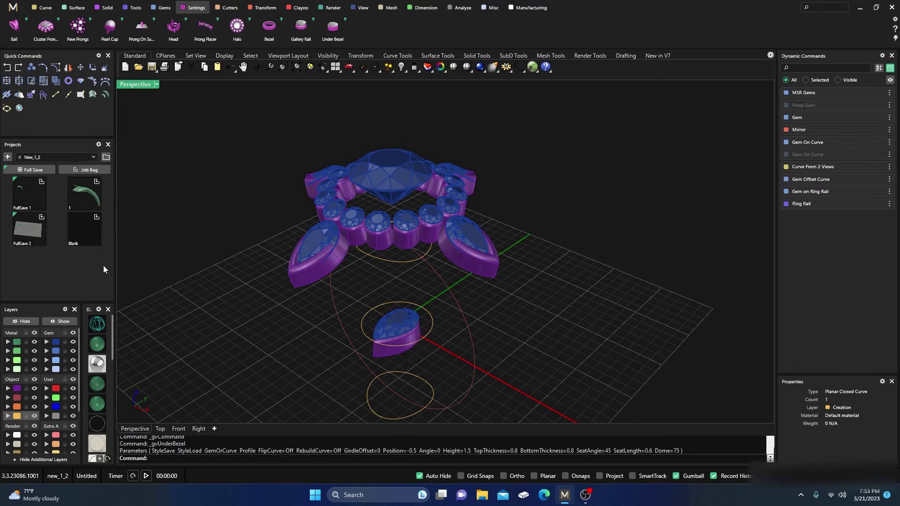
Select everything on the purple Object layer and delete all the under bezels.
left_click(17, 390)
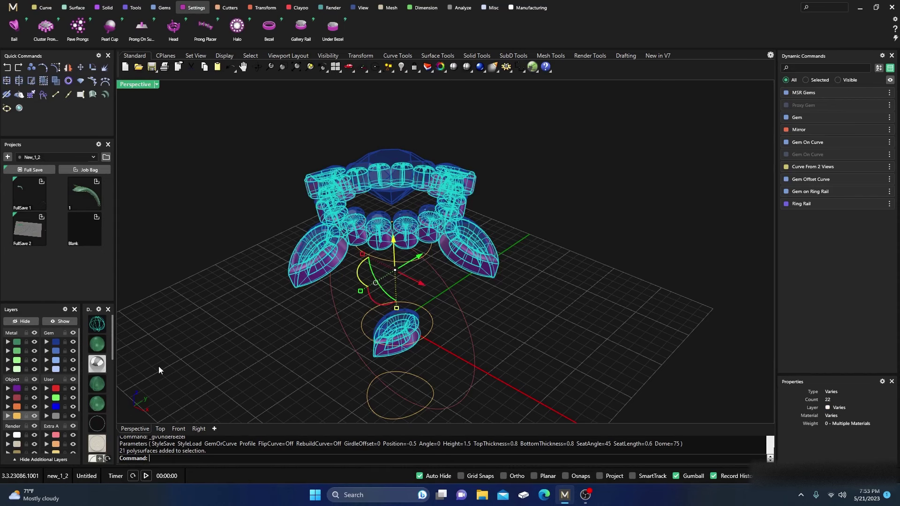
key("Delete")
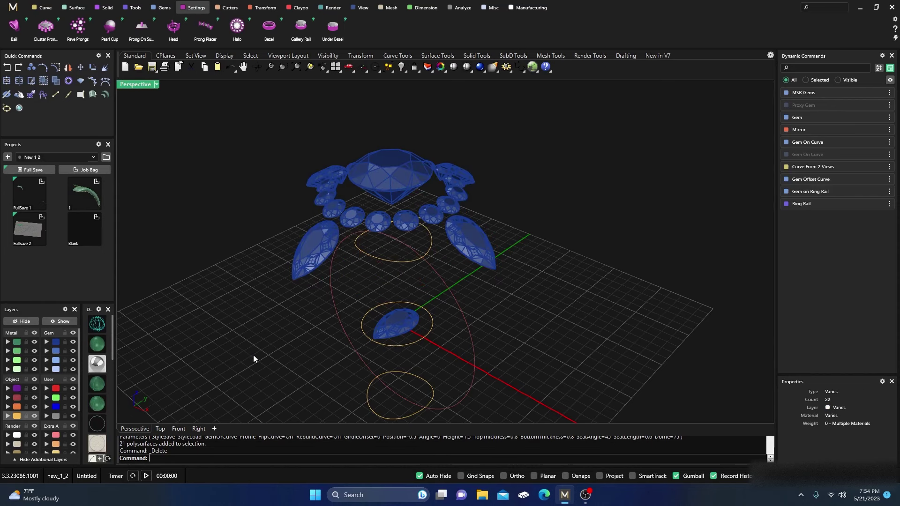
Create an Under Bezel beneath only the front pear gem of the halo with the default settings.
right_click_drag(253, 356, 296, 346)
left_click(373, 267)
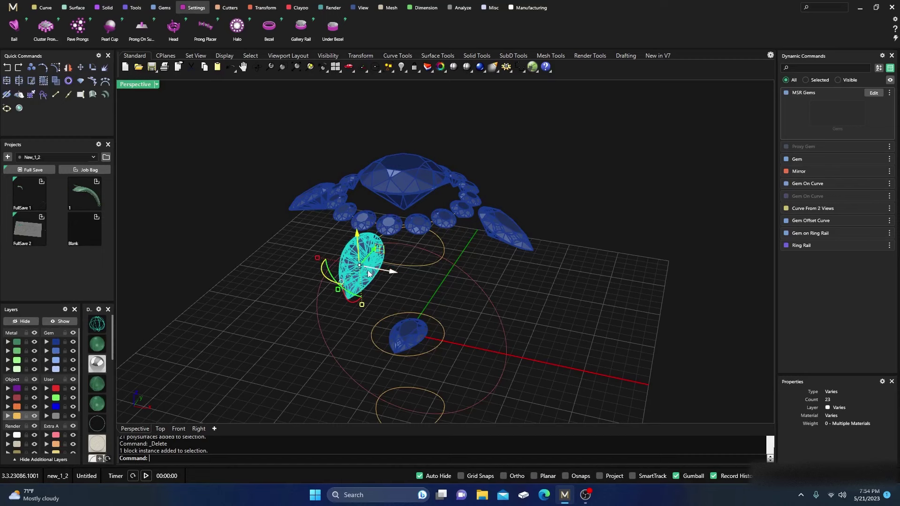
left_click(305, 250)
left_click(373, 274)
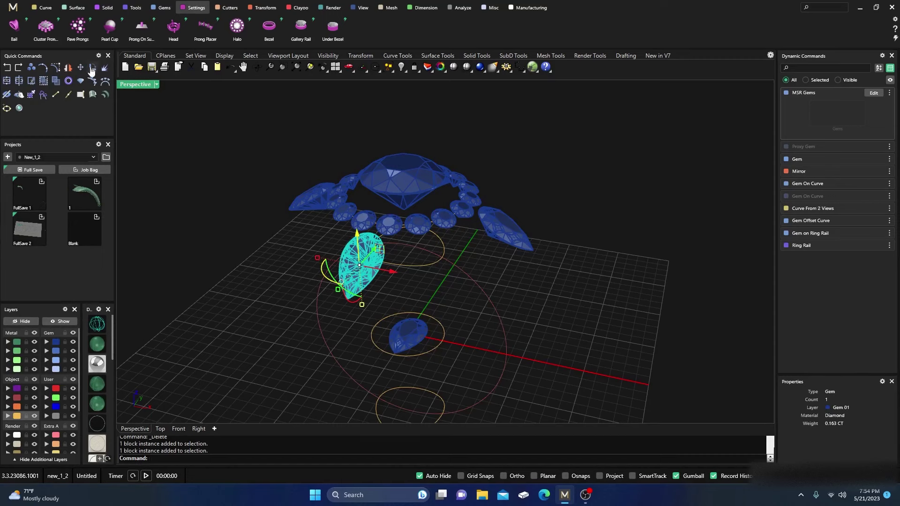
left_click(338, 36)
right_click_drag(286, 325, 269, 314)
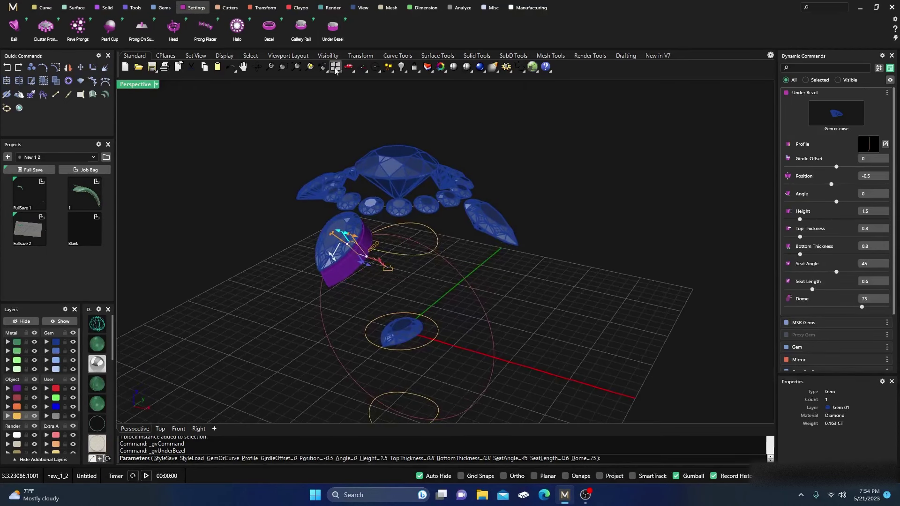
right_click(277, 341)
Enlarge the circle around the base pear gem slightly in its plane to test the single under bezel, then deselect it.
left_click(428, 346)
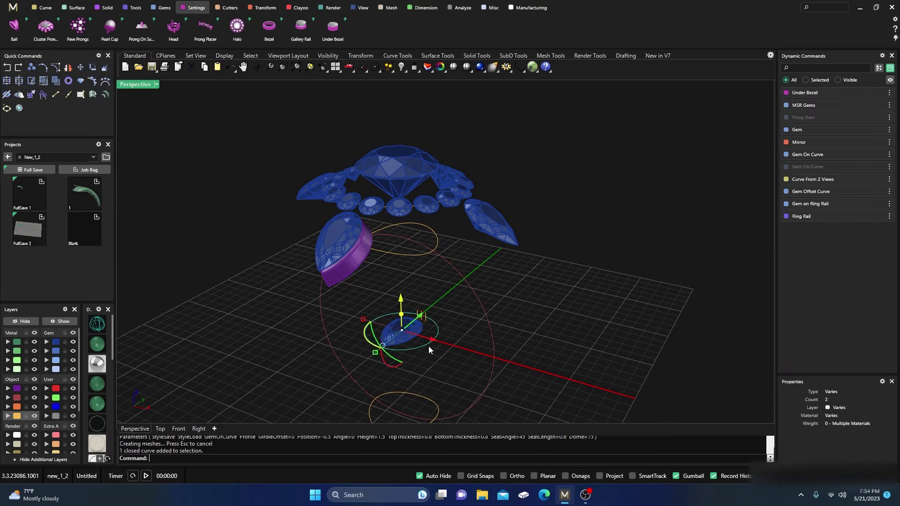
right_click_drag(429, 346, 446, 393)
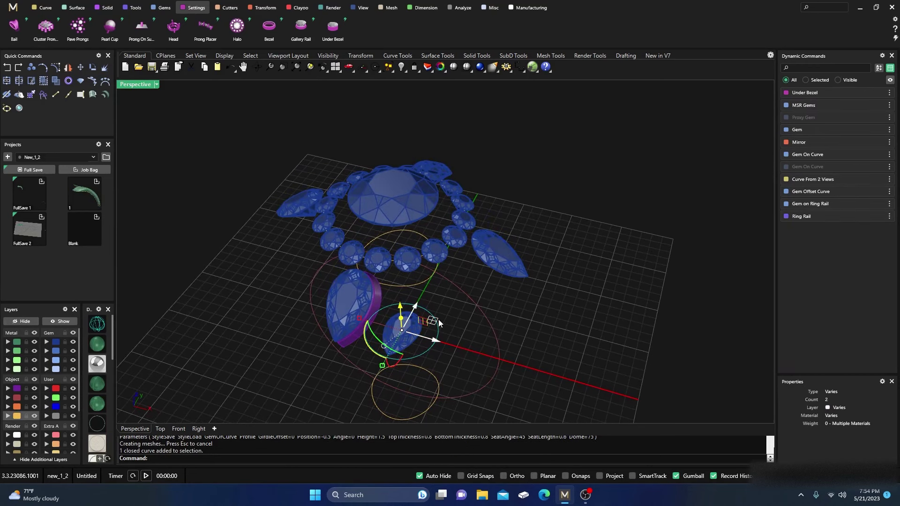
left_click_drag(437, 319, 446, 330)
right_click_drag(449, 362, 424, 343)
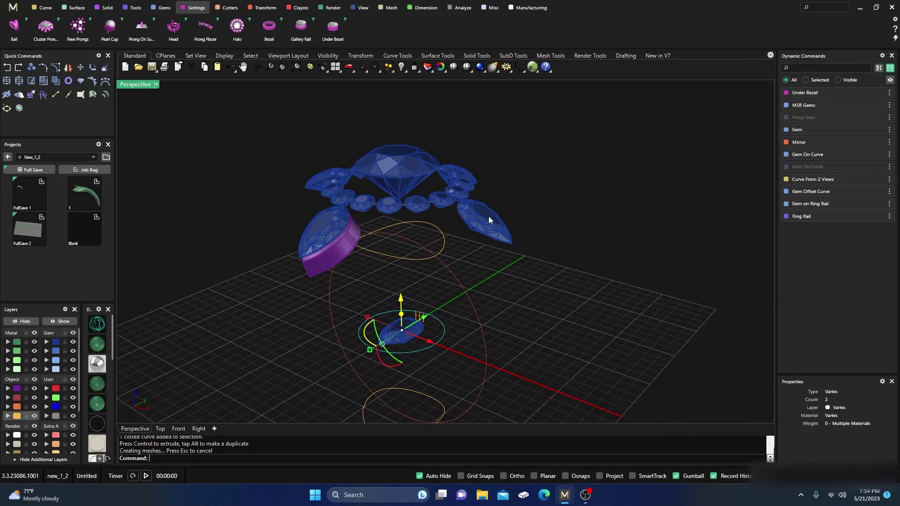
right_click_drag(385, 163, 452, 332)
scroll(455, 347, "up", 3)
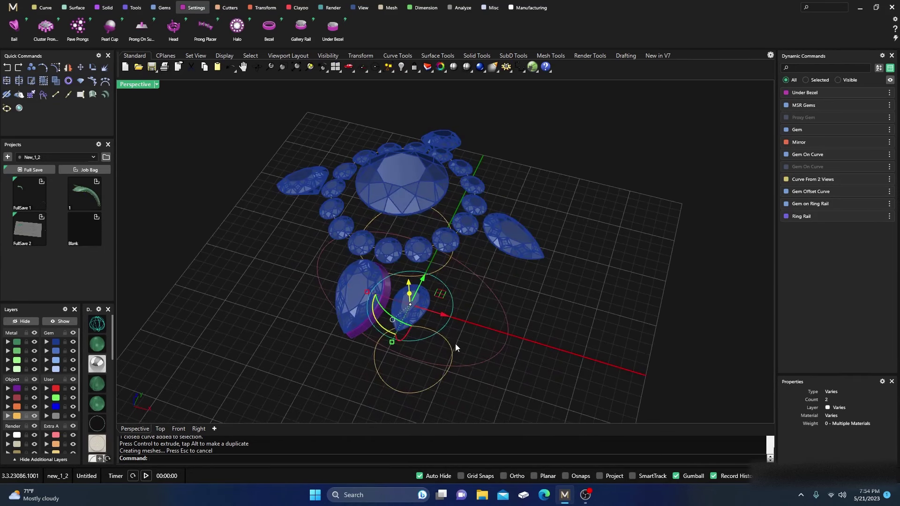
key("Escape")
right_click_drag(369, 305, 339, 296)
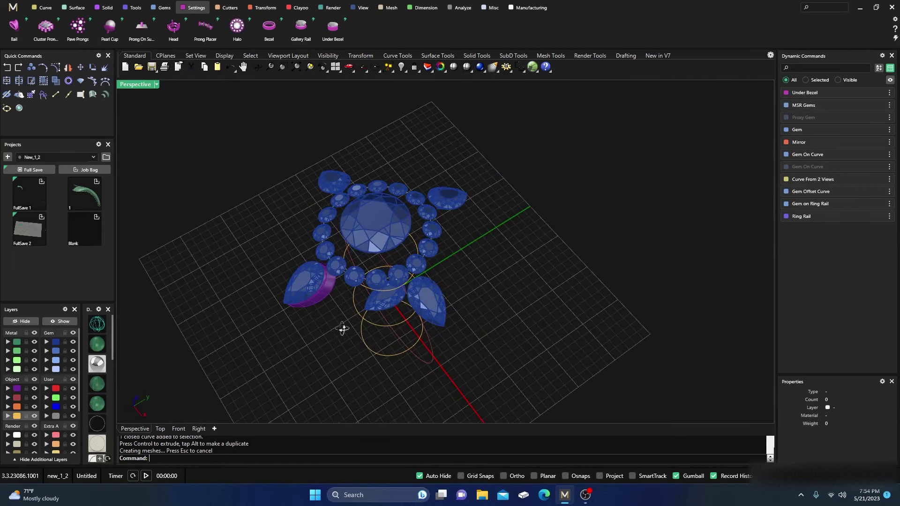
right_click_drag(342, 328, 373, 223)
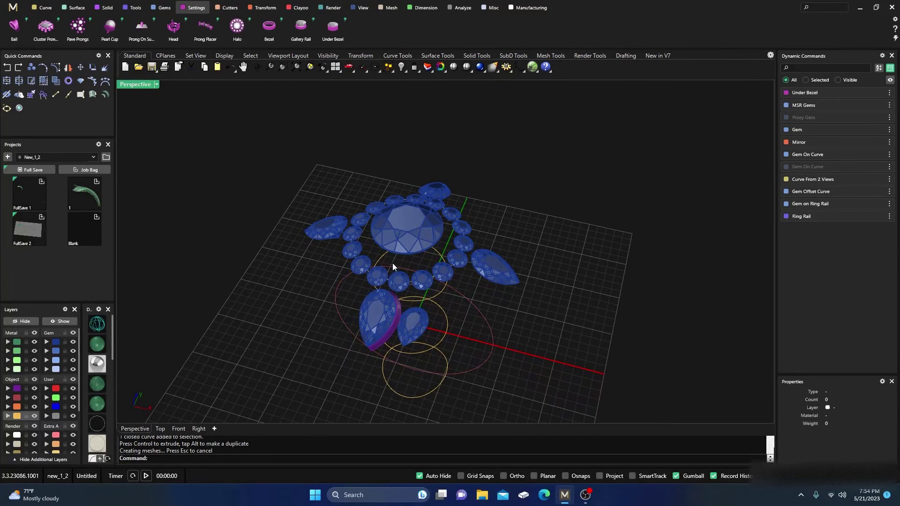
right_click_drag(396, 271, 380, 327)
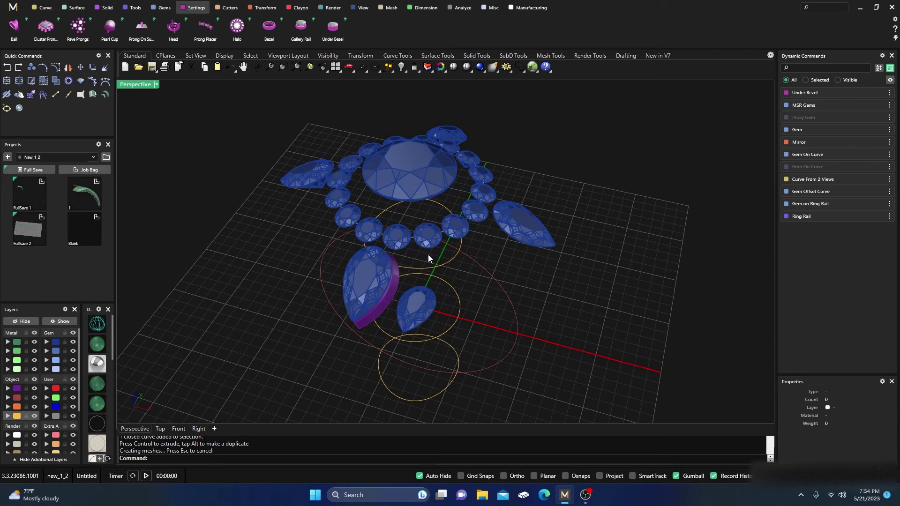
scroll(415, 254, "down", 3)
right_click_drag(437, 300, 408, 297)
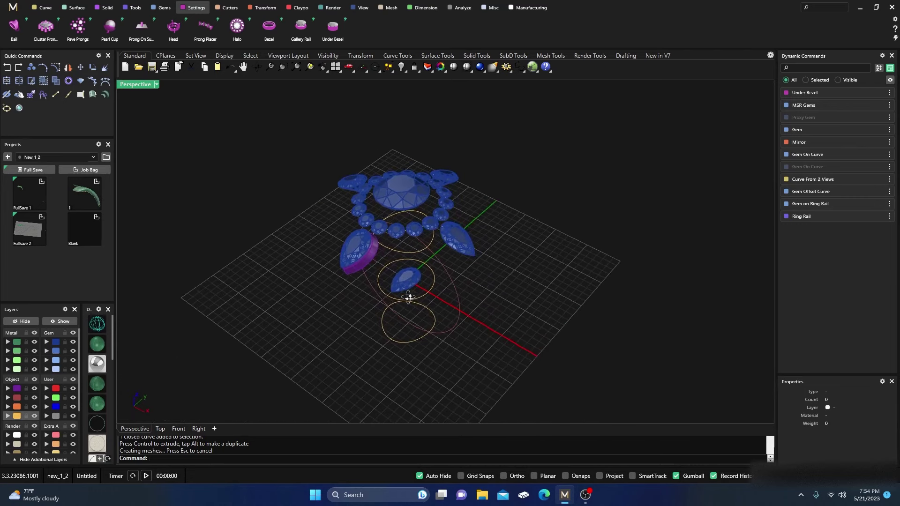
right_click_drag(426, 250, 449, 266)
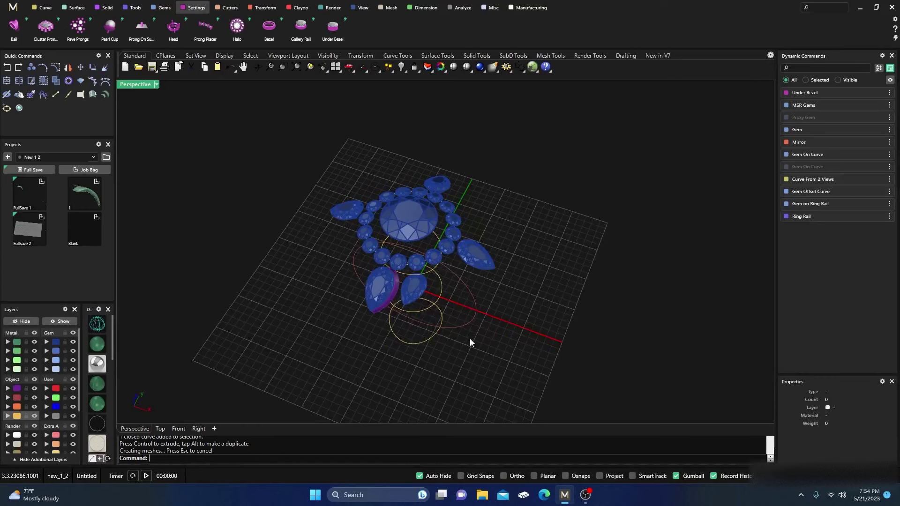